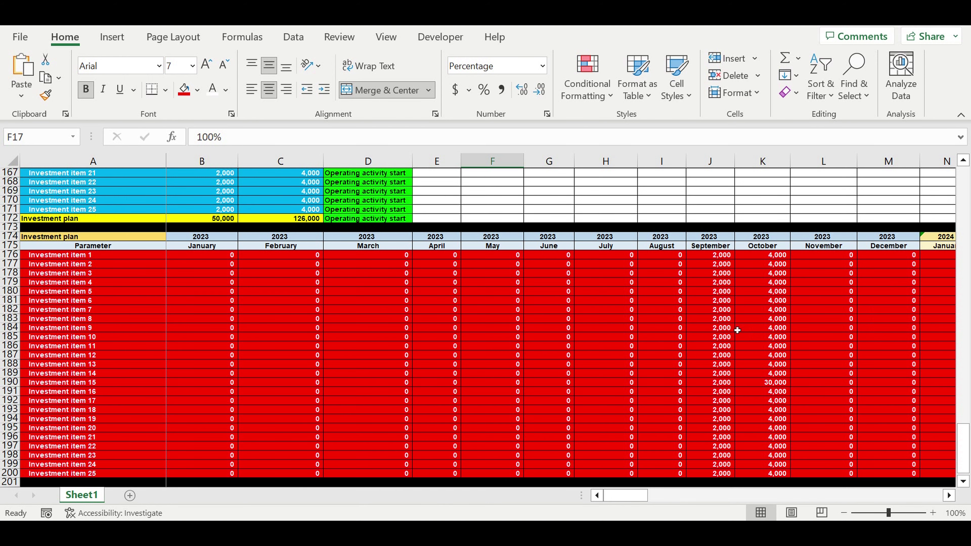
Review the Revenue table's inputs for massage types, status, price per session, and local and global pricing coefficients
{"action": "left_click_drag", "start_coordinate": [964, 448], "coordinate": [964, 184]}
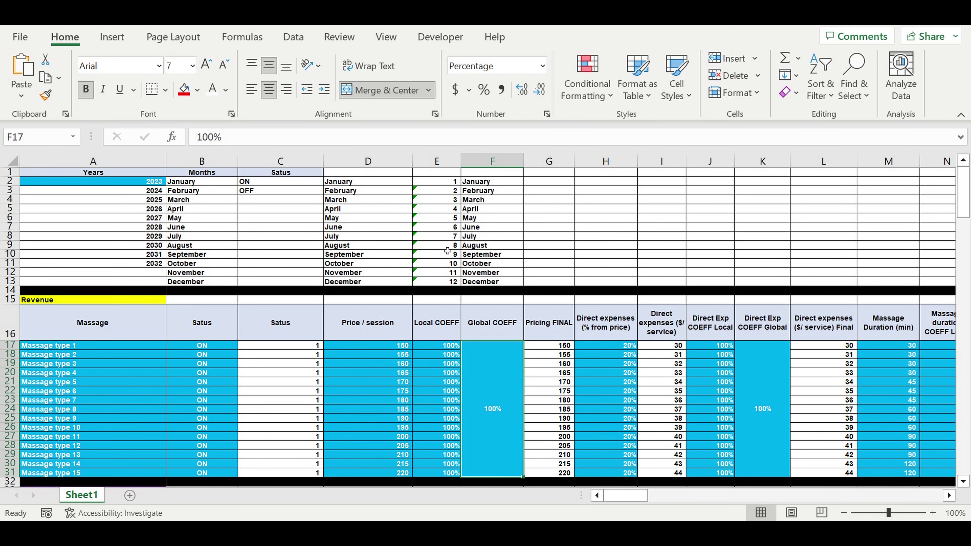
{"action": "scroll", "coordinate": [446, 251], "scroll_direction": "down", "scroll_amount": 1}
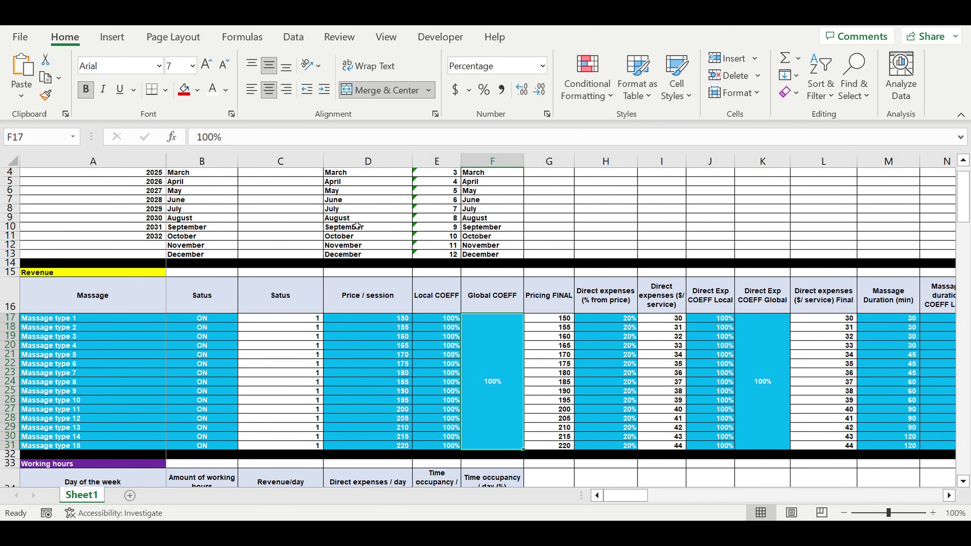
{"action": "scroll", "coordinate": [236, 202], "scroll_direction": "down", "scroll_amount": 2}
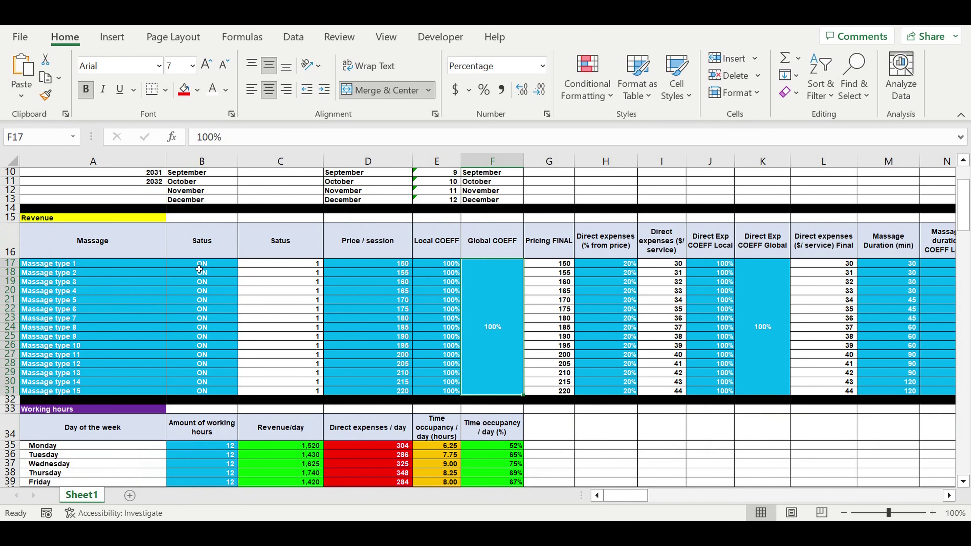
{"action": "left_click_drag", "start_coordinate": [72, 266], "coordinate": [94, 390]}
{"action": "left_click_drag", "start_coordinate": [208, 276], "coordinate": [206, 390]}
{"action": "left_click", "coordinate": [389, 263]}
{"action": "left_click_drag", "start_coordinate": [393, 272], "coordinate": [394, 390]}
{"action": "left_click_drag", "start_coordinate": [459, 267], "coordinate": [490, 361]}
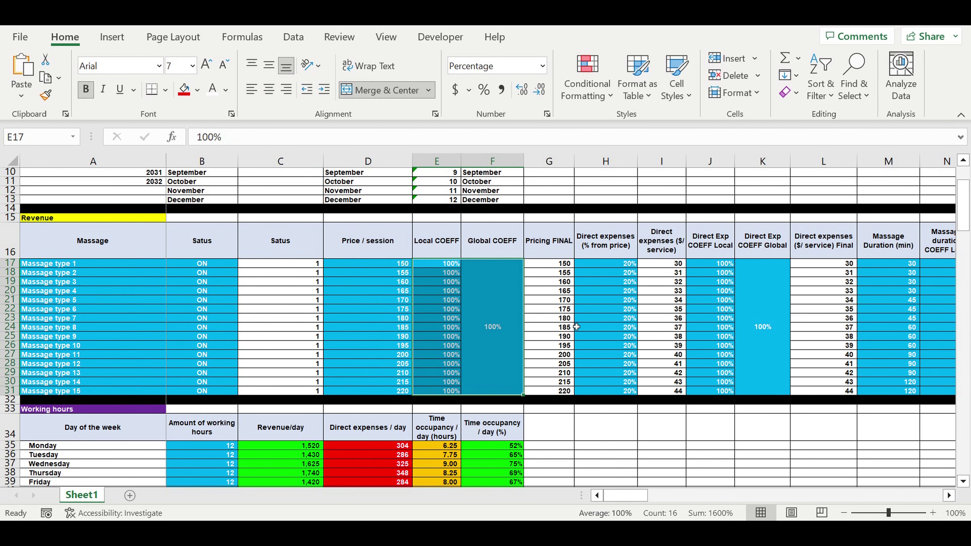
Review the Revenue table's direct expense percentages and coefficients, and the massage durations with their coefficients
{"action": "left_click_drag", "start_coordinate": [621, 264], "coordinate": [629, 390]}
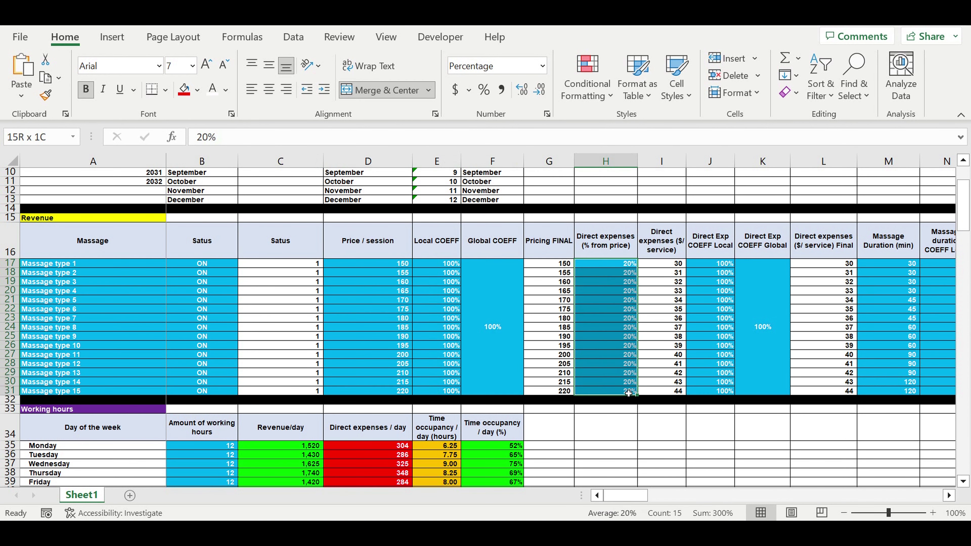
{"action": "left_click_drag", "start_coordinate": [732, 269], "coordinate": [767, 355]}
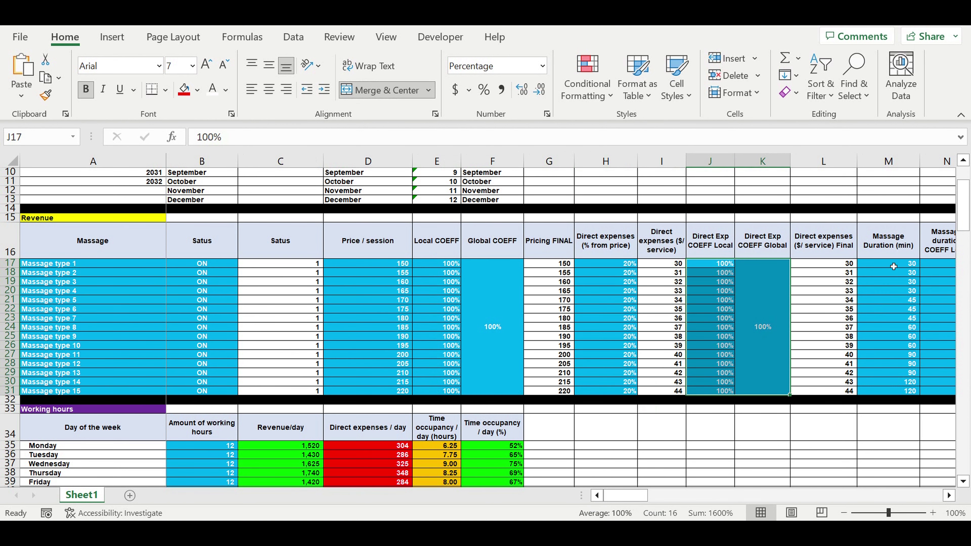
{"action": "left_click_drag", "start_coordinate": [893, 266], "coordinate": [839, 380]}
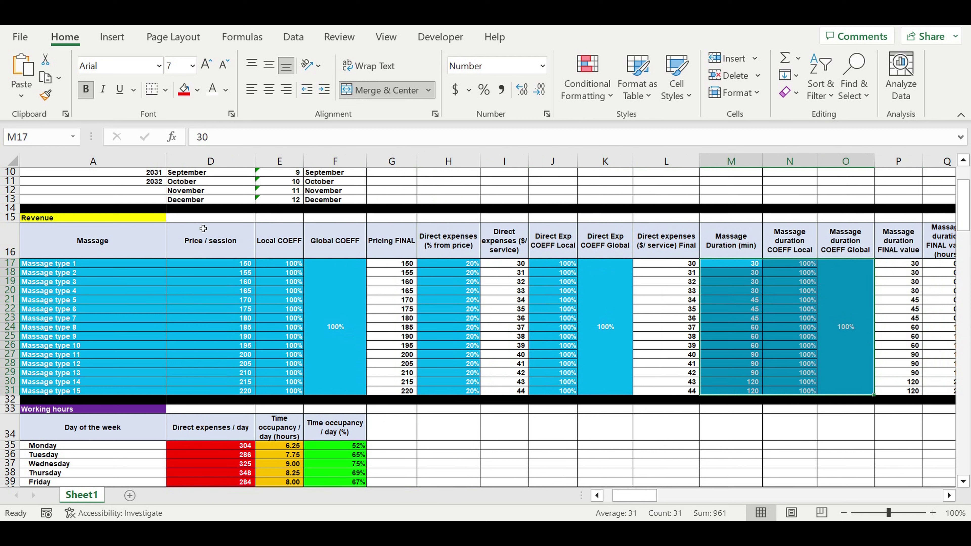
{"action": "left_click_drag", "start_coordinate": [46, 264], "coordinate": [45, 363]}
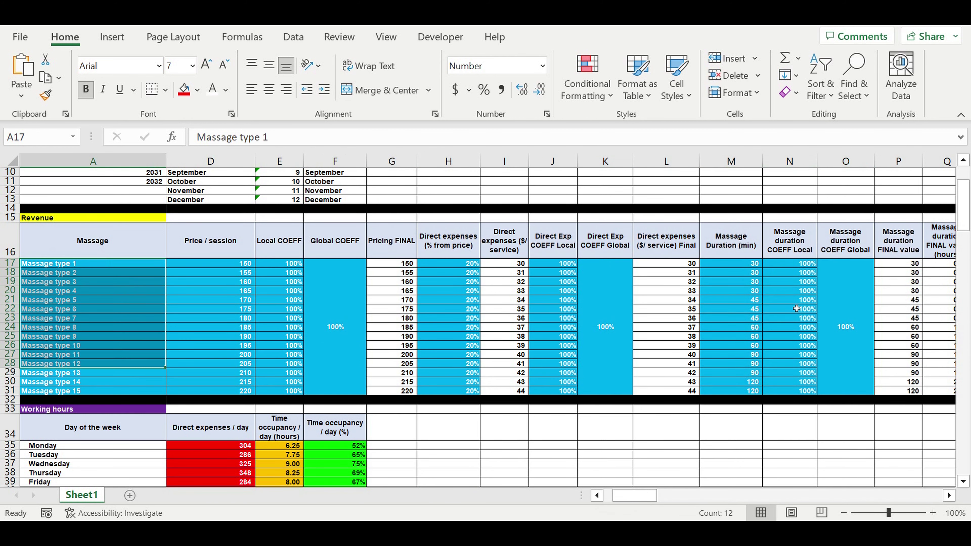
{"action": "left_click_drag", "start_coordinate": [803, 268], "coordinate": [825, 340]}
{"action": "left_click", "coordinate": [741, 318]}
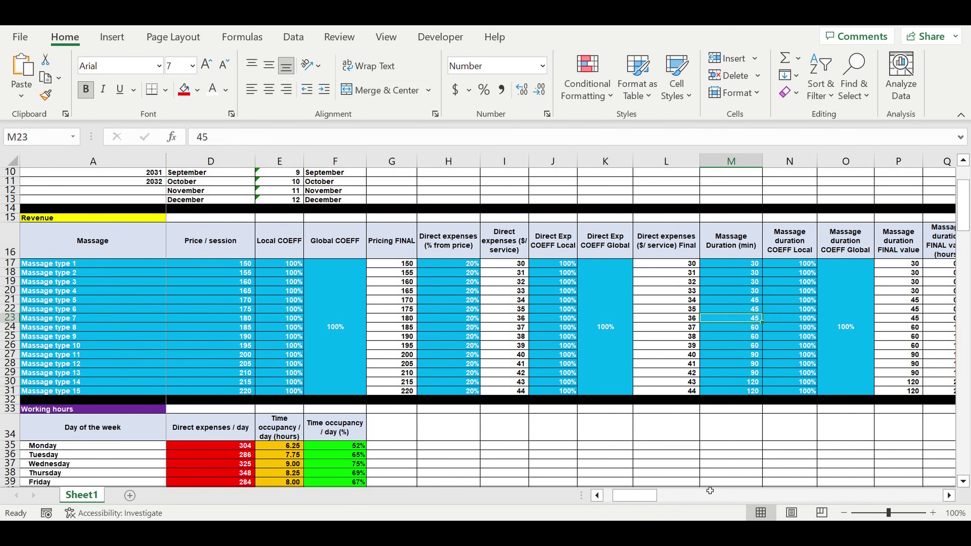
Review the daily working hours for Monday to Sunday and the Monday massage list in the typical week schedule
{"action": "left_click_drag", "start_coordinate": [635, 496], "coordinate": [626, 496]}
{"action": "scroll", "coordinate": [287, 379], "scroll_direction": "down", "scroll_amount": 4}
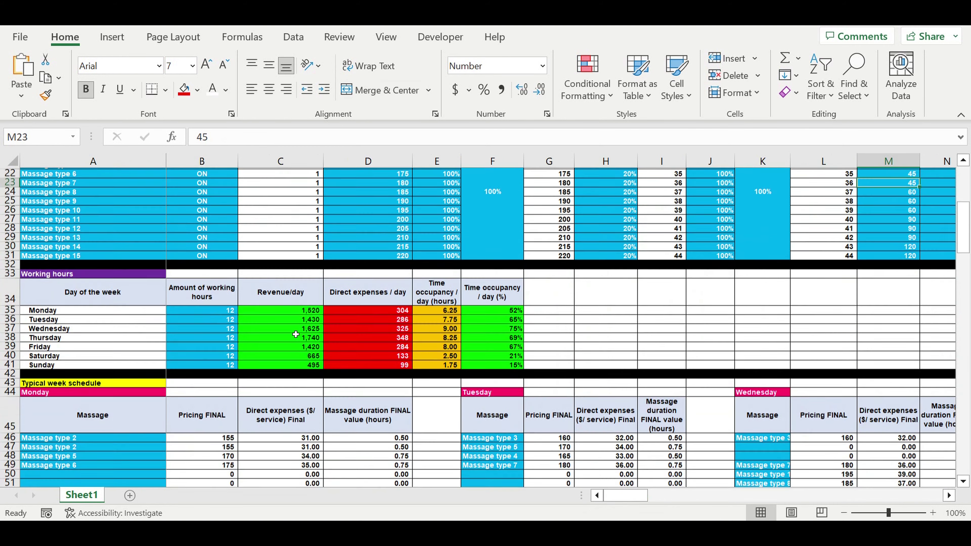
{"action": "left_click_drag", "start_coordinate": [210, 313], "coordinate": [214, 363]}
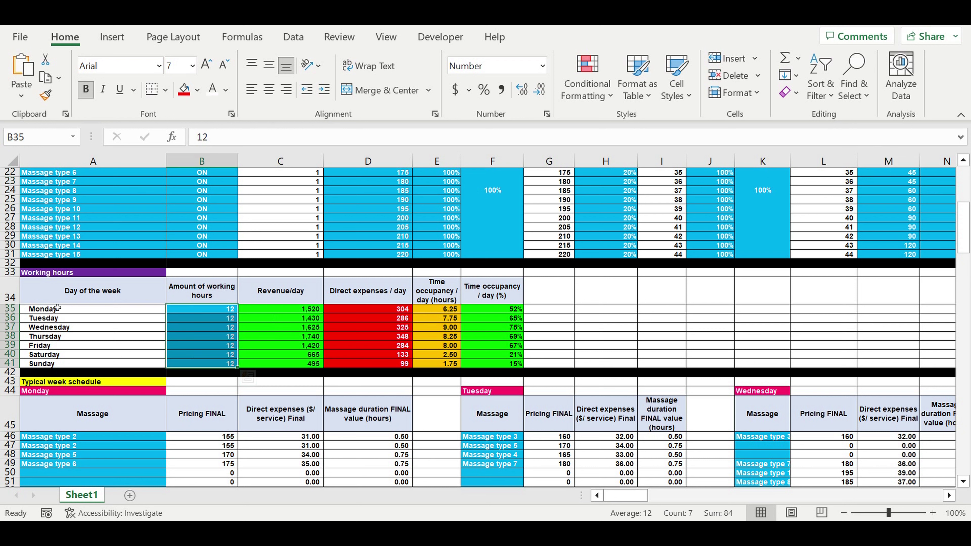
{"action": "left_click_drag", "start_coordinate": [58, 308], "coordinate": [58, 364]}
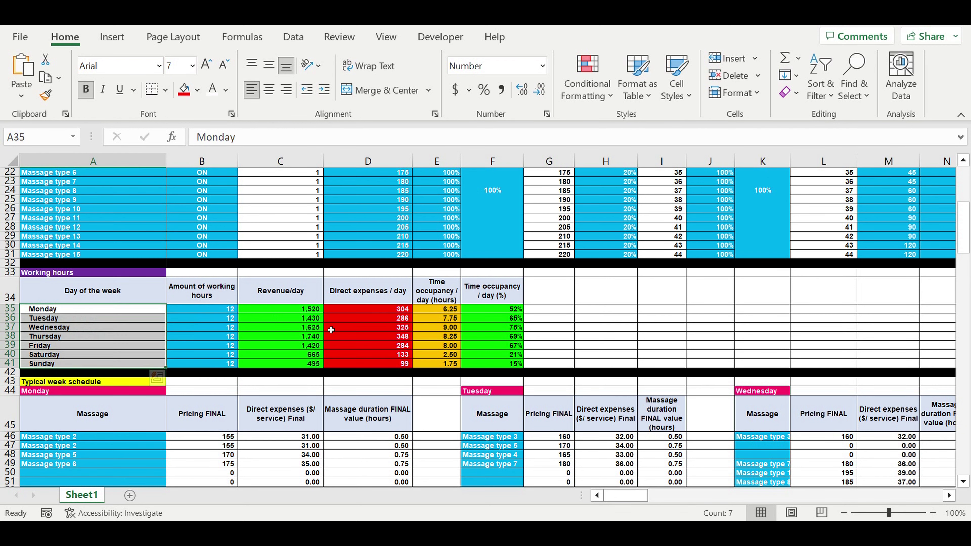
{"action": "scroll", "coordinate": [331, 329], "scroll_direction": "down", "scroll_amount": 4}
{"action": "left_click_drag", "start_coordinate": [73, 302], "coordinate": [77, 463]}
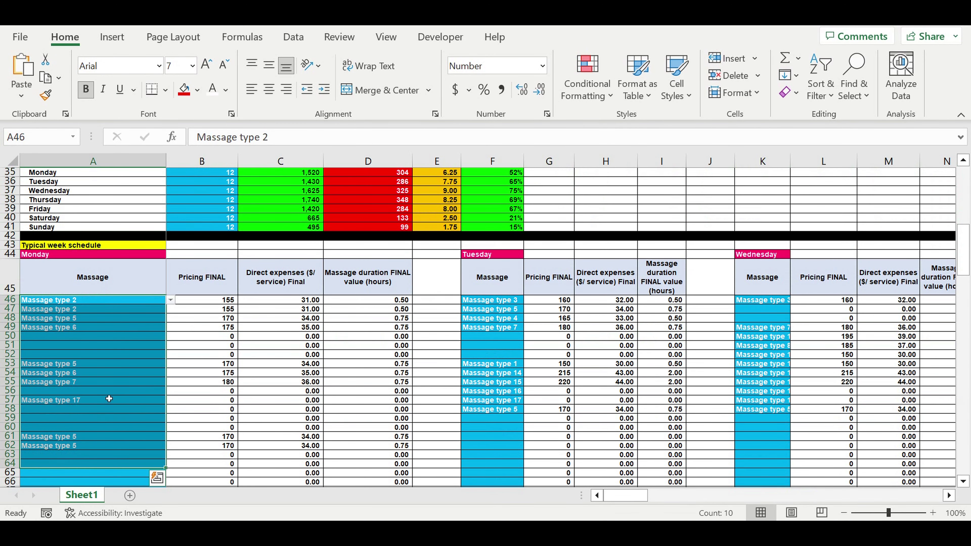
{"action": "left_click", "coordinate": [58, 254]}
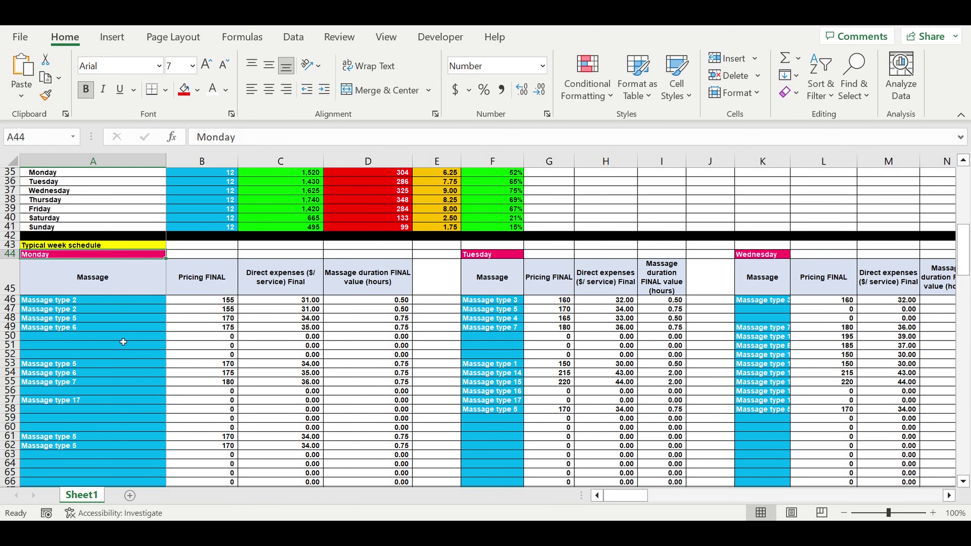
Choose Massage type 4 for the empty Monday schedule slot in cell A50
{"action": "left_click", "coordinate": [70, 339]}
{"action": "left_click", "coordinate": [170, 336]}
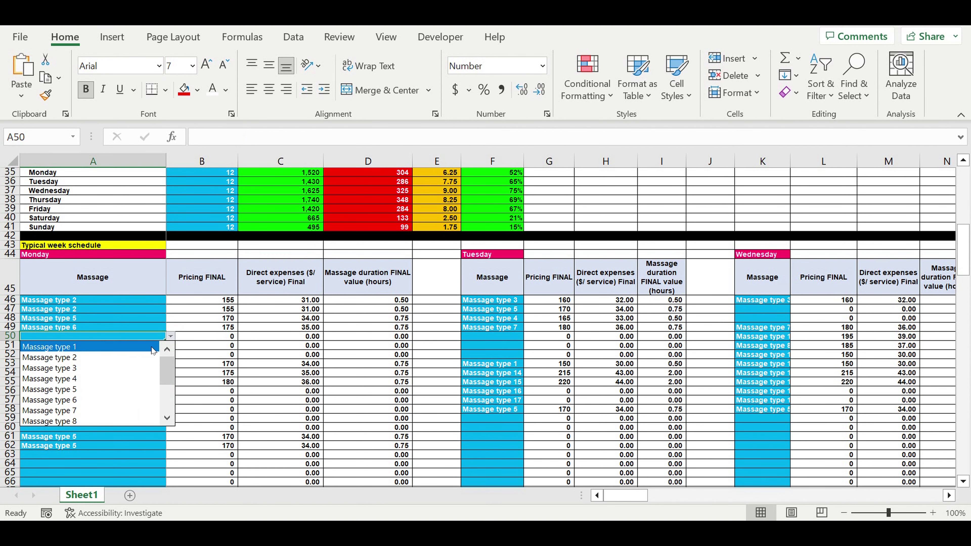
{"action": "scroll", "coordinate": [154, 348], "scroll_direction": "up", "scroll_amount": 1}
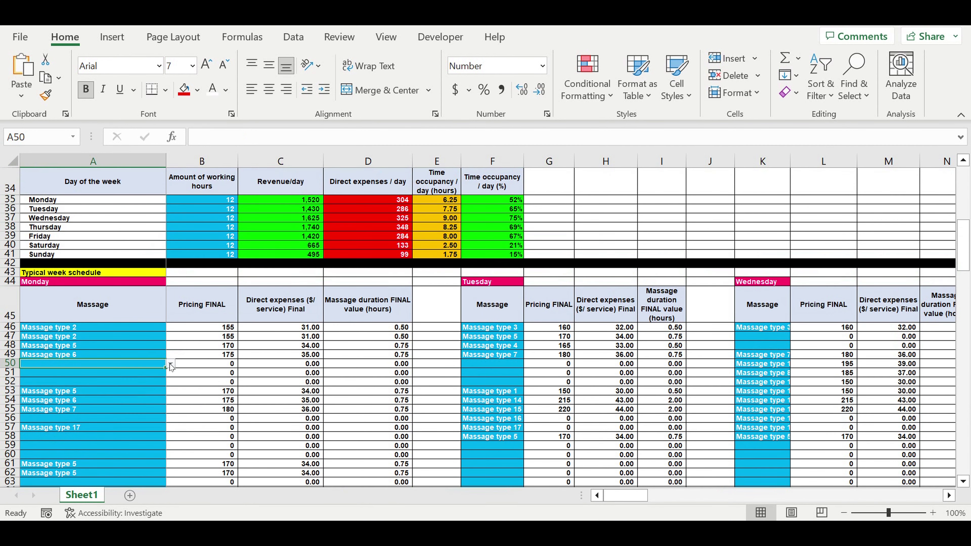
{"action": "left_click", "coordinate": [145, 405]}
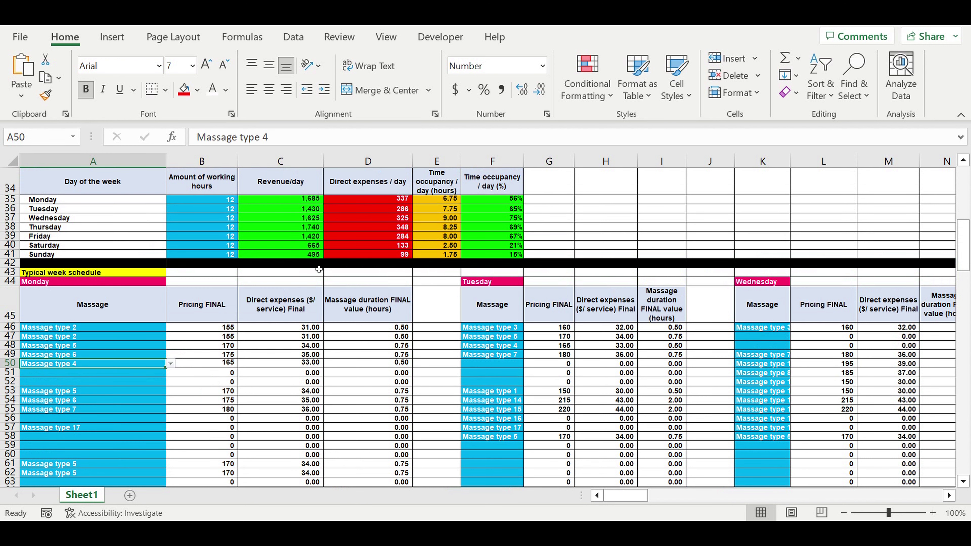
Examine Monday's revenue, direct expenses, time occupancy in hours and percent, and working hours in the Working hours table
{"action": "left_click", "coordinate": [307, 201]}
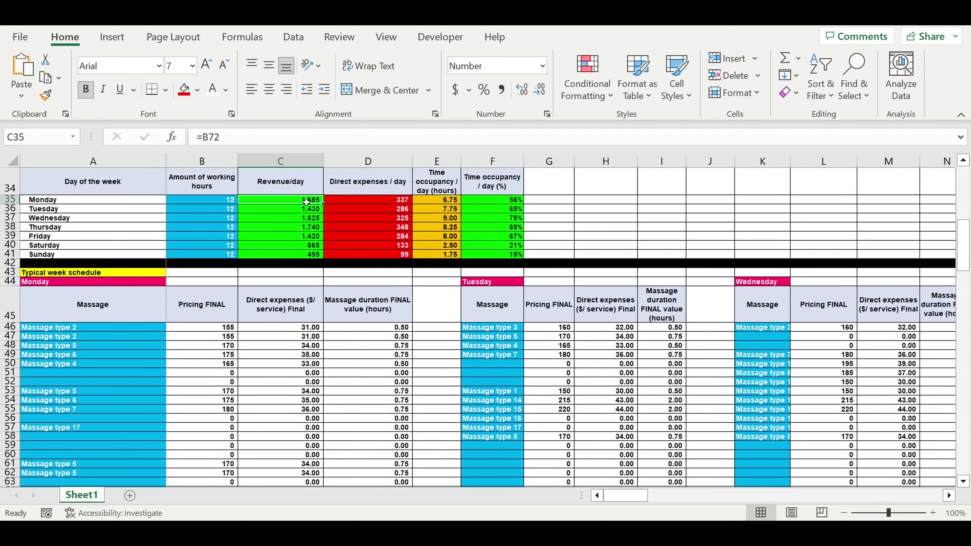
{"action": "left_click", "coordinate": [366, 203]}
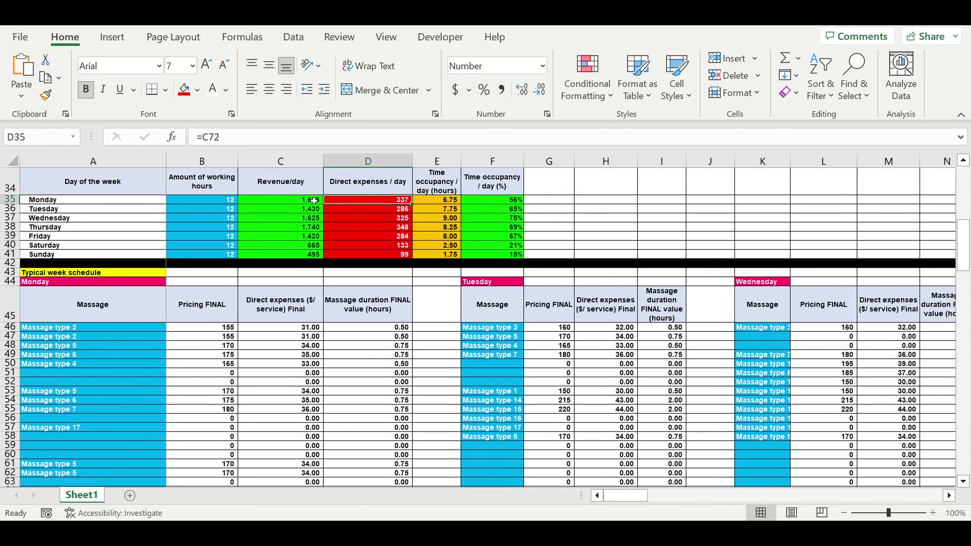
{"action": "left_click", "coordinate": [299, 203]}
{"action": "left_click", "coordinate": [355, 202]}
{"action": "left_click", "coordinate": [439, 203]}
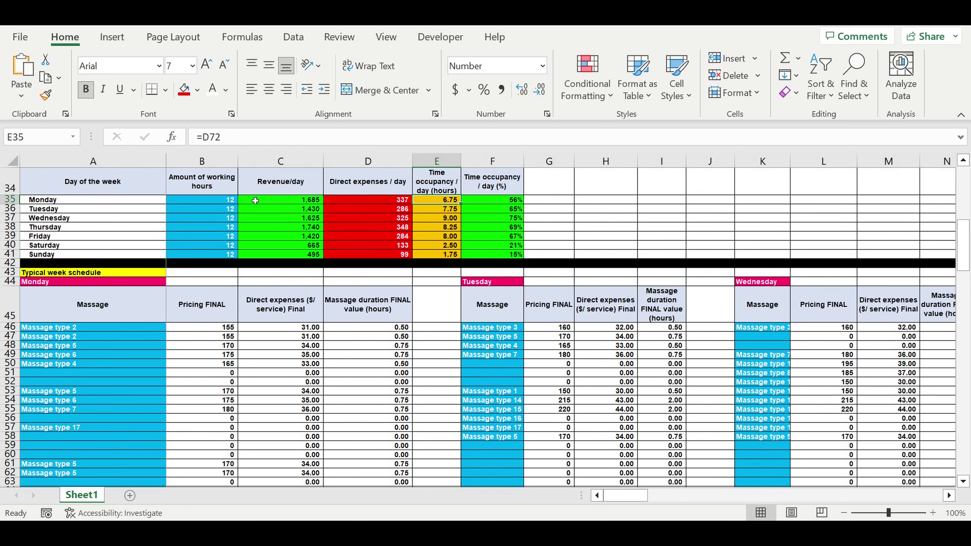
{"action": "left_click", "coordinate": [492, 202]}
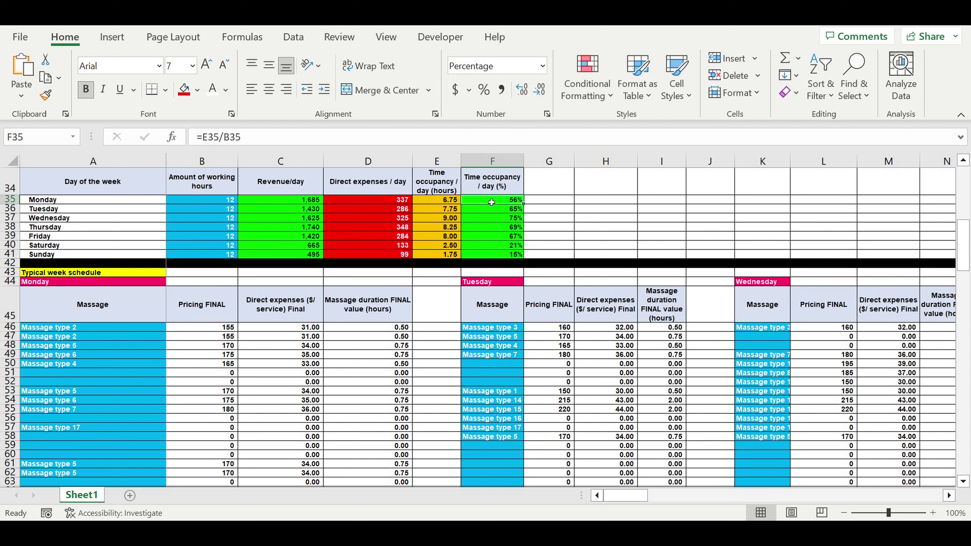
{"action": "left_click", "coordinate": [444, 204]}
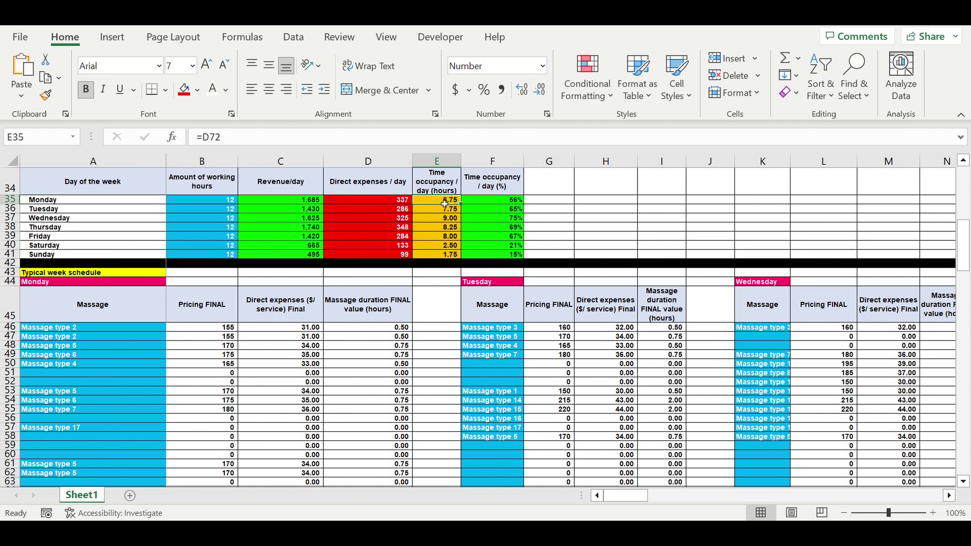
{"action": "left_click", "coordinate": [214, 203]}
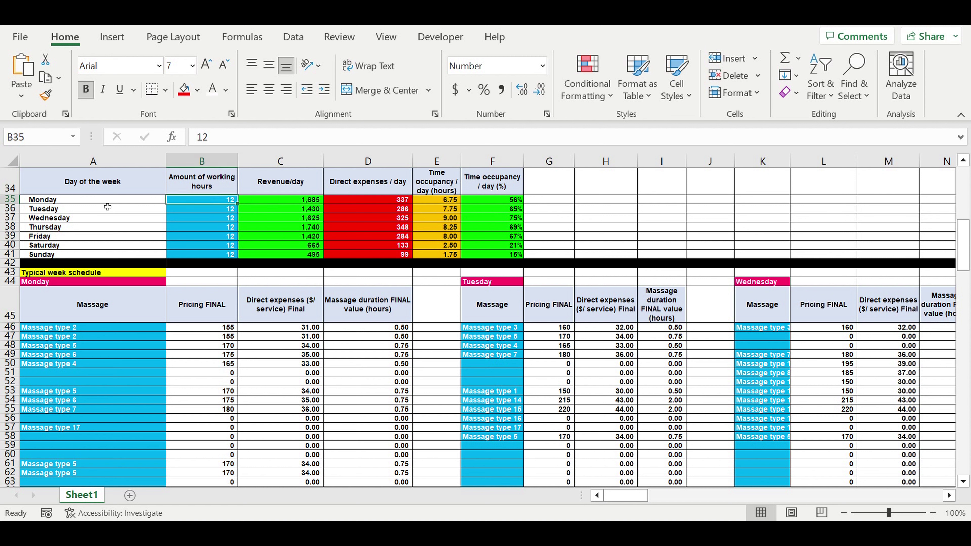
{"action": "left_click", "coordinate": [95, 203]}
Choose Massage type 6 for the empty Monday schedule slot in cell A51
{"action": "left_click", "coordinate": [83, 371]}
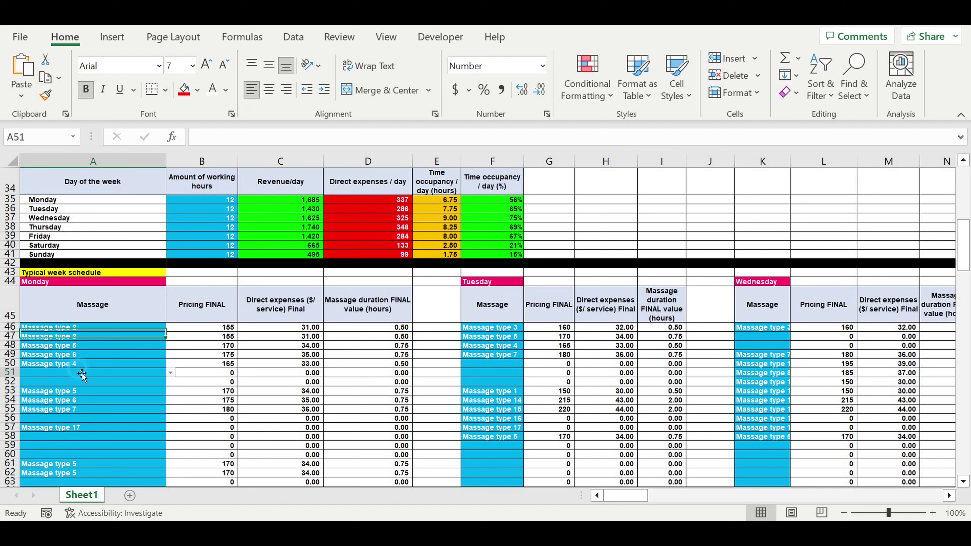
{"action": "left_click", "coordinate": [170, 372]}
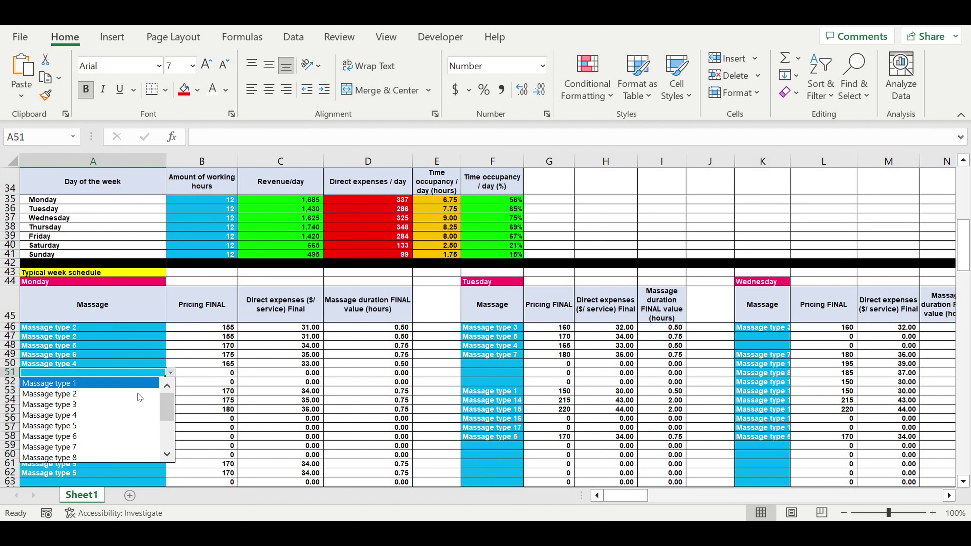
{"action": "left_click", "coordinate": [103, 436]}
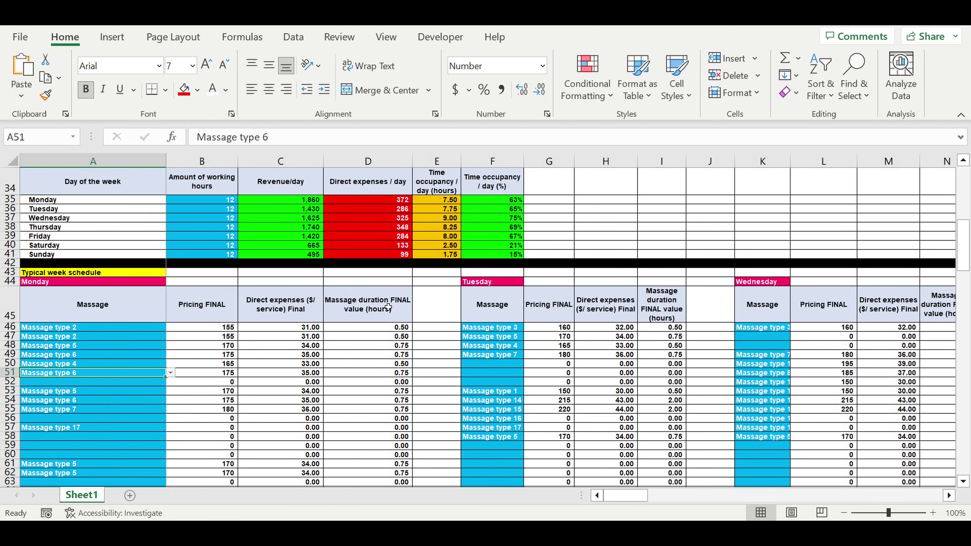
Recheck Monday's occupancy, revenue, direct expenses and working hours after adding Massage type 6
{"action": "left_click", "coordinate": [508, 201]}
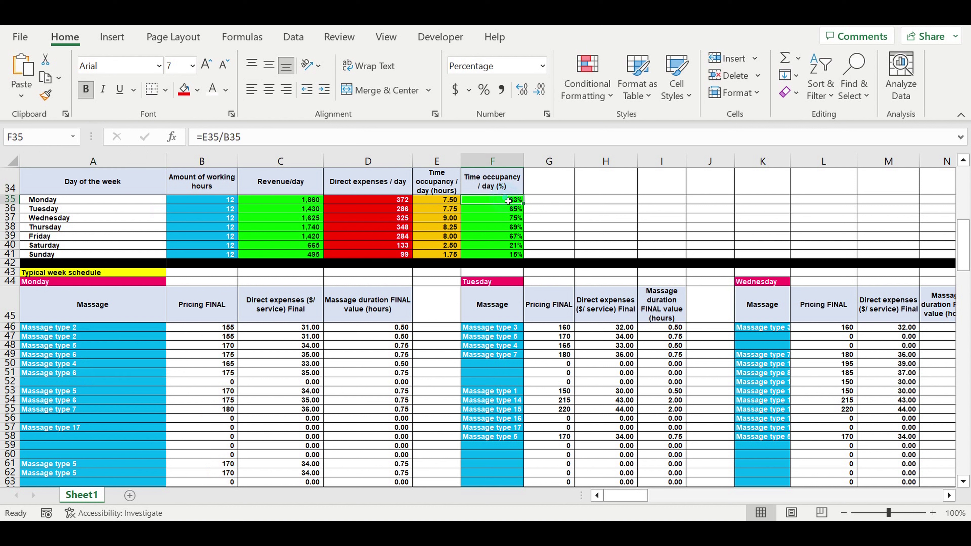
{"action": "left_click", "coordinate": [291, 203]}
{"action": "left_click", "coordinate": [379, 203]}
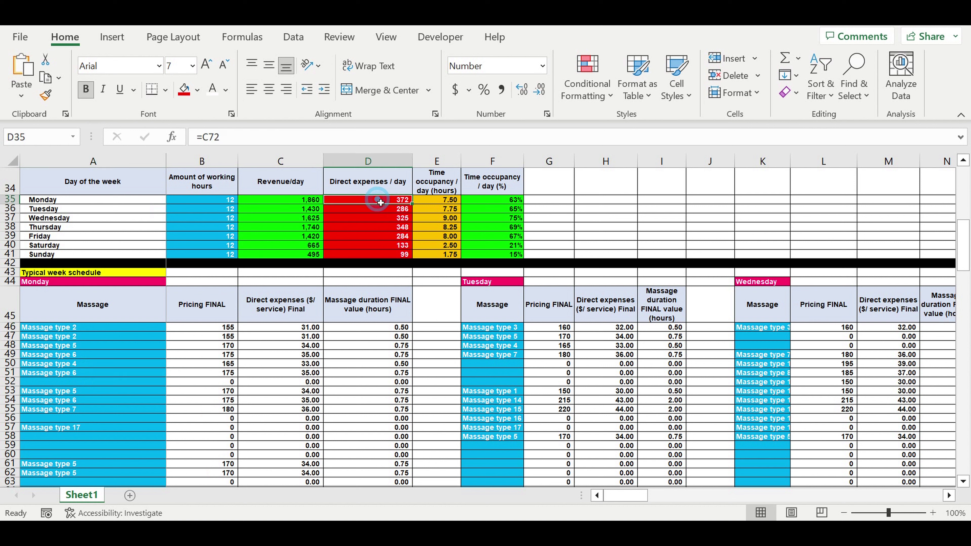
{"action": "left_click", "coordinate": [452, 201]}
{"action": "left_click", "coordinate": [504, 204]}
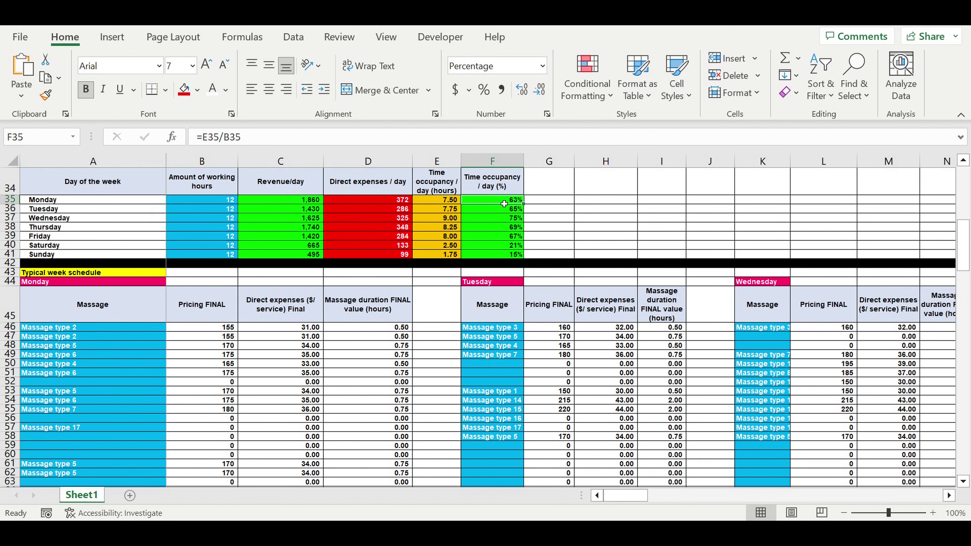
{"action": "left_click", "coordinate": [226, 203]}
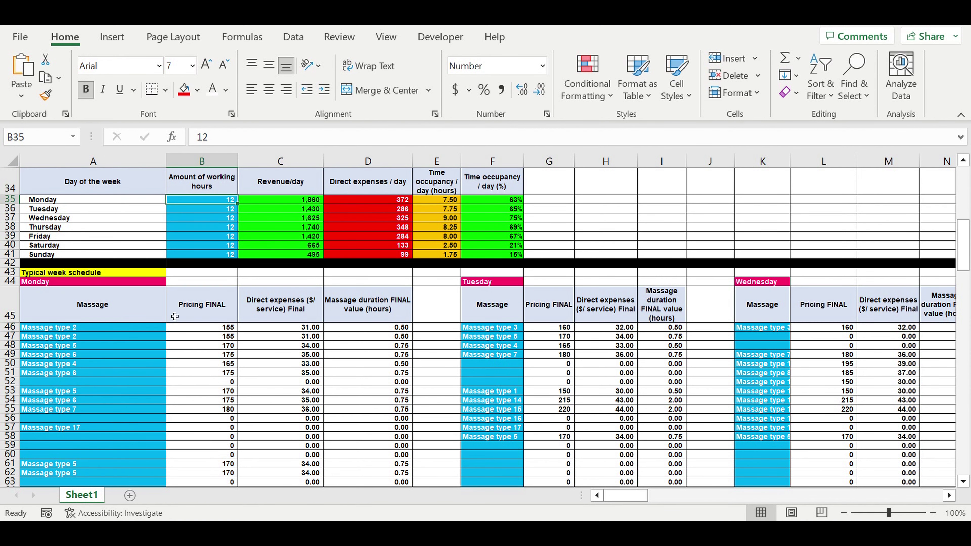
Review the massage lists of the typical week schedule from Monday through Sunday
{"action": "scroll", "coordinate": [144, 332], "scroll_direction": "down", "scroll_amount": 1}
{"action": "left_click_drag", "start_coordinate": [92, 306], "coordinate": [92, 436]}
{"action": "left_click_drag", "start_coordinate": [492, 300], "coordinate": [498, 446]}
{"action": "left_click_drag", "start_coordinate": [763, 301], "coordinate": [770, 457]}
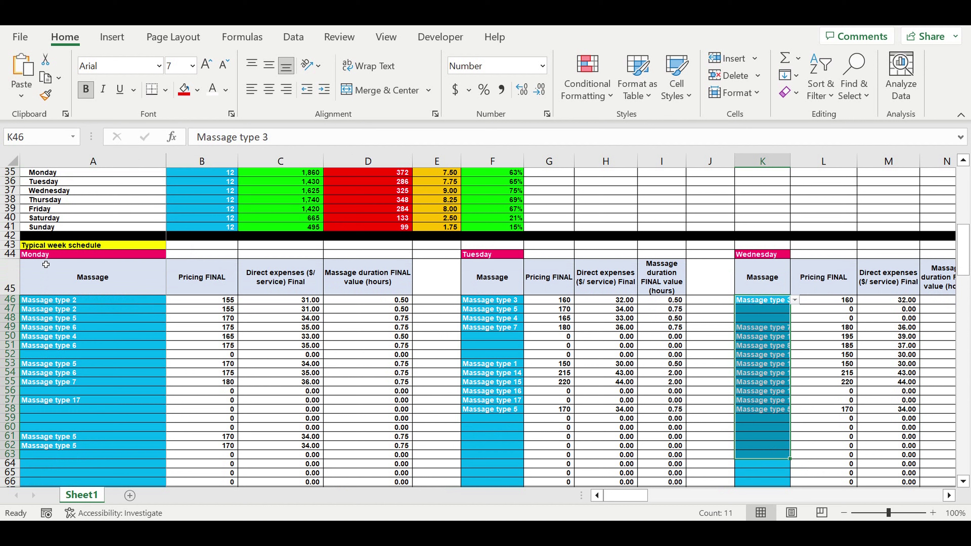
{"action": "left_click", "coordinate": [46, 257]}
{"action": "left_click_drag", "start_coordinate": [617, 496], "coordinate": [680, 513]}
{"action": "left_click", "coordinate": [226, 253]}
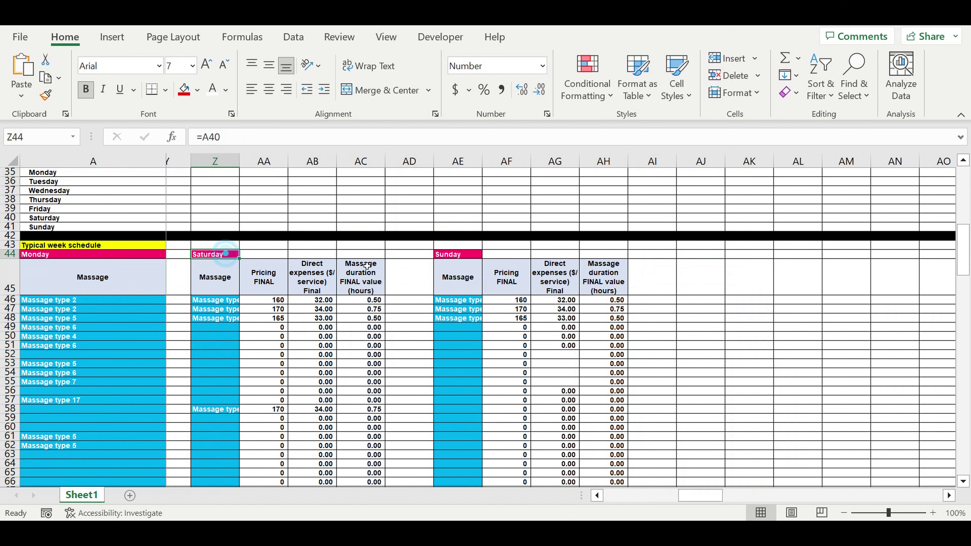
{"action": "left_click", "coordinate": [457, 254]}
Examine the monthly seasonality coefficients of the typical year in row 109, focusing on May through August
{"action": "left_click_drag", "start_coordinate": [655, 497], "coordinate": [600, 495]}
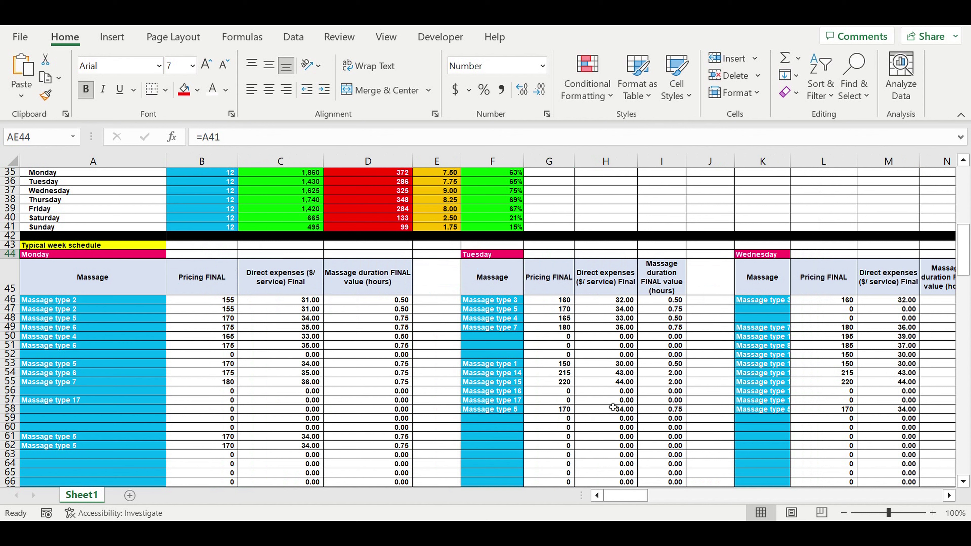
{"action": "scroll", "coordinate": [199, 347], "scroll_direction": "down", "scroll_amount": 9}
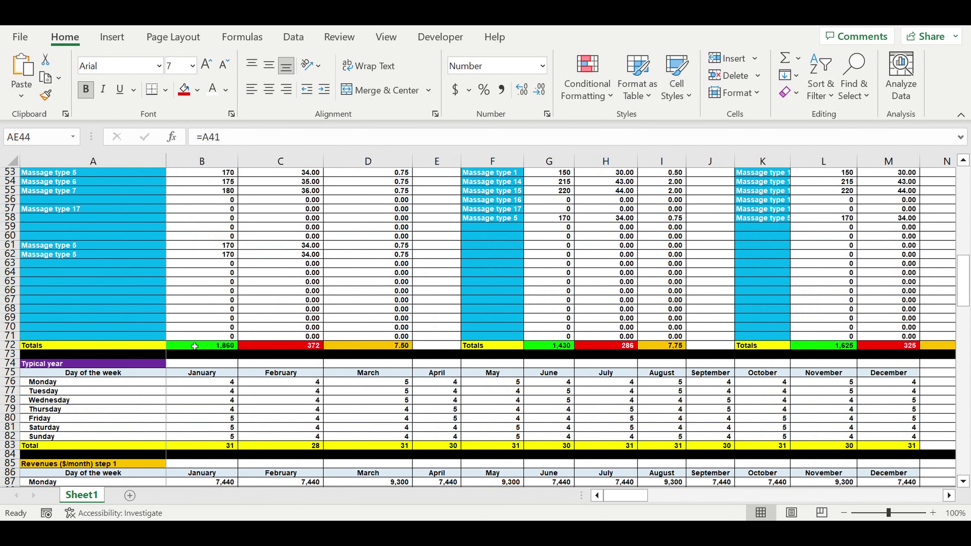
{"action": "scroll", "coordinate": [215, 344], "scroll_direction": "down", "scroll_amount": 6}
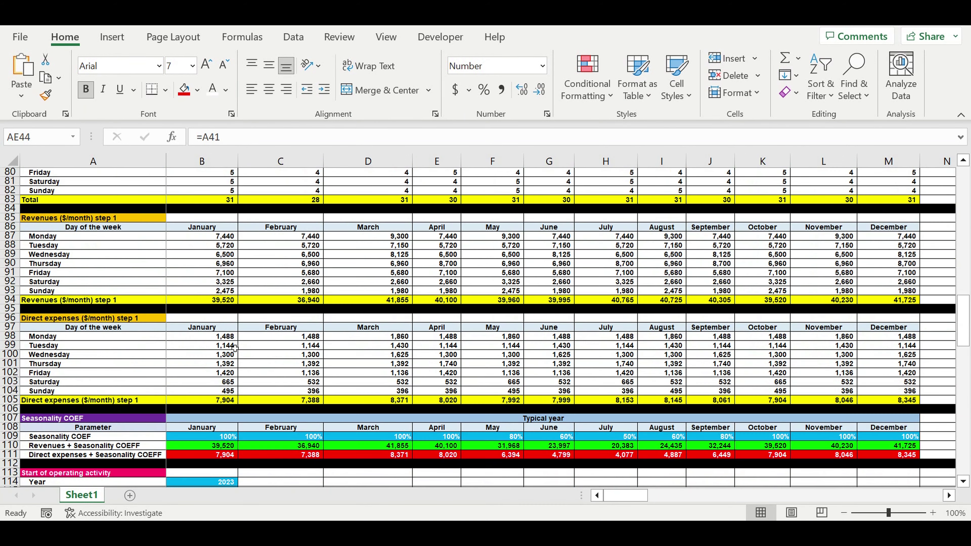
{"action": "scroll", "coordinate": [235, 347], "scroll_direction": "down", "scroll_amount": 1}
{"action": "left_click_drag", "start_coordinate": [219, 414], "coordinate": [895, 411]}
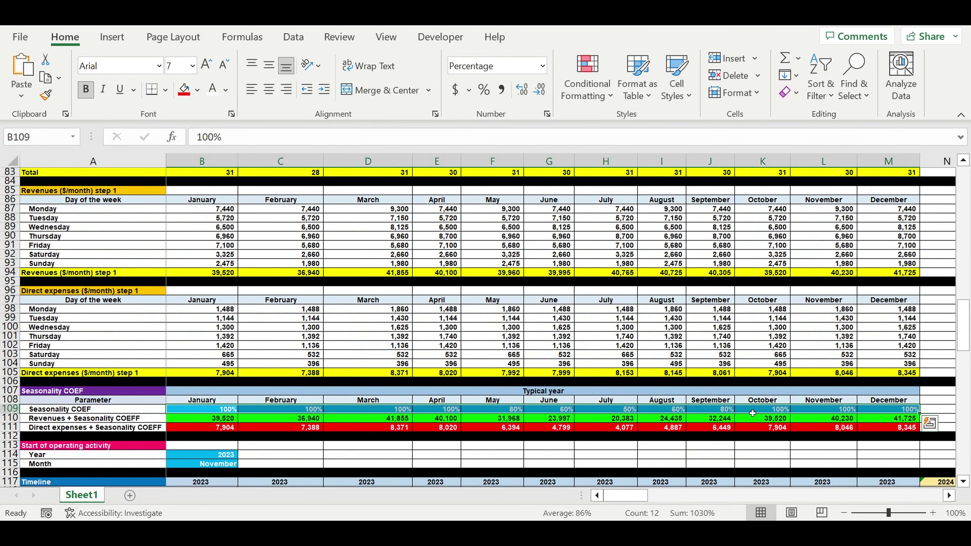
{"action": "left_click", "coordinate": [644, 431]}
{"action": "left_click_drag", "start_coordinate": [495, 410], "coordinate": [676, 410]}
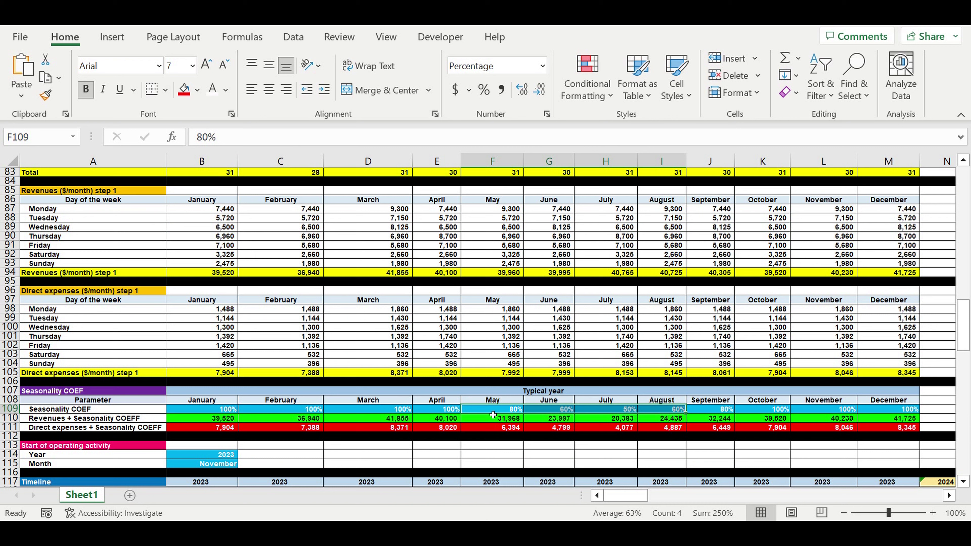
Inspect the available year and month choices for the start of operating activity, keeping the current selections
{"action": "scroll", "coordinate": [491, 412], "scroll_direction": "down", "scroll_amount": 2}
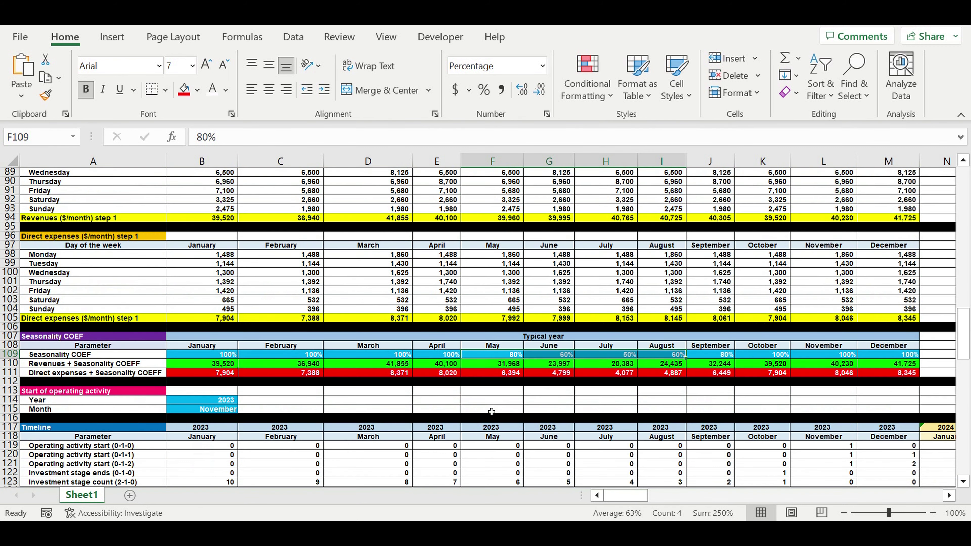
{"action": "scroll", "coordinate": [489, 408], "scroll_direction": "down", "scroll_amount": 1}
{"action": "scroll", "coordinate": [336, 334], "scroll_direction": "down", "scroll_amount": 2}
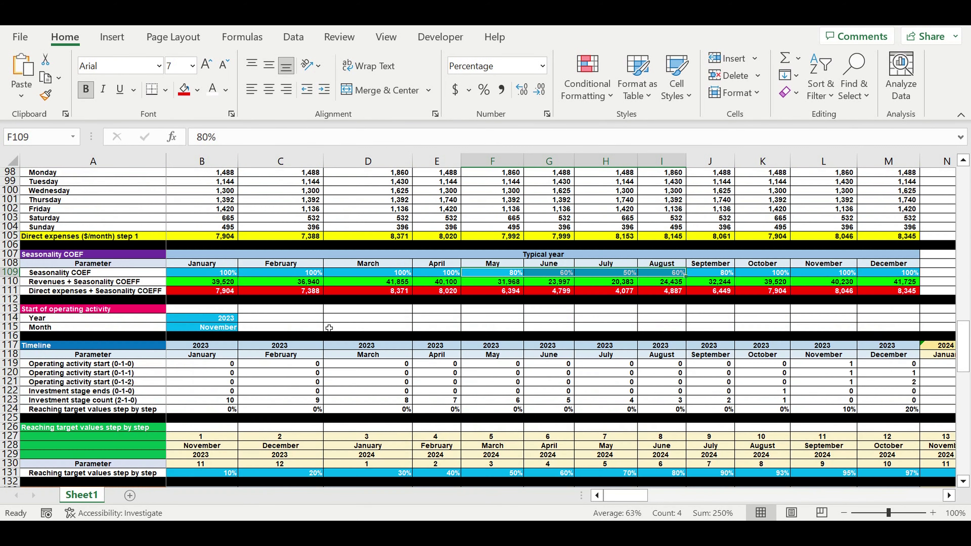
{"action": "left_click", "coordinate": [218, 320]}
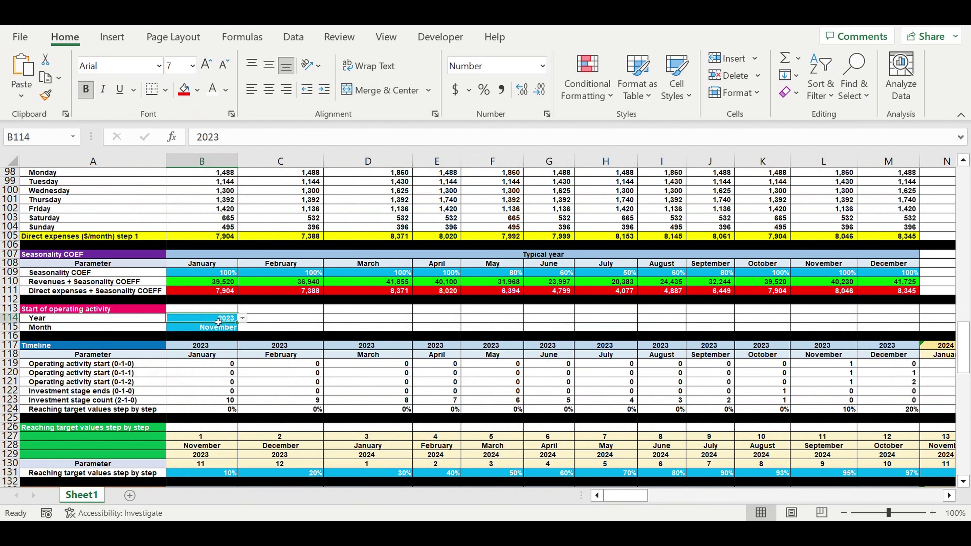
{"action": "left_click", "coordinate": [242, 320]}
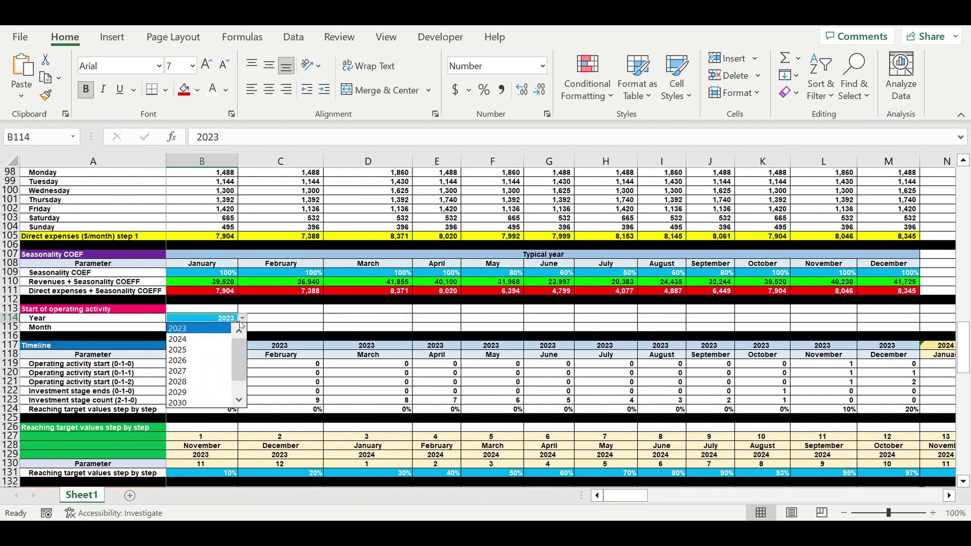
{"action": "key", "text": "Escape"}
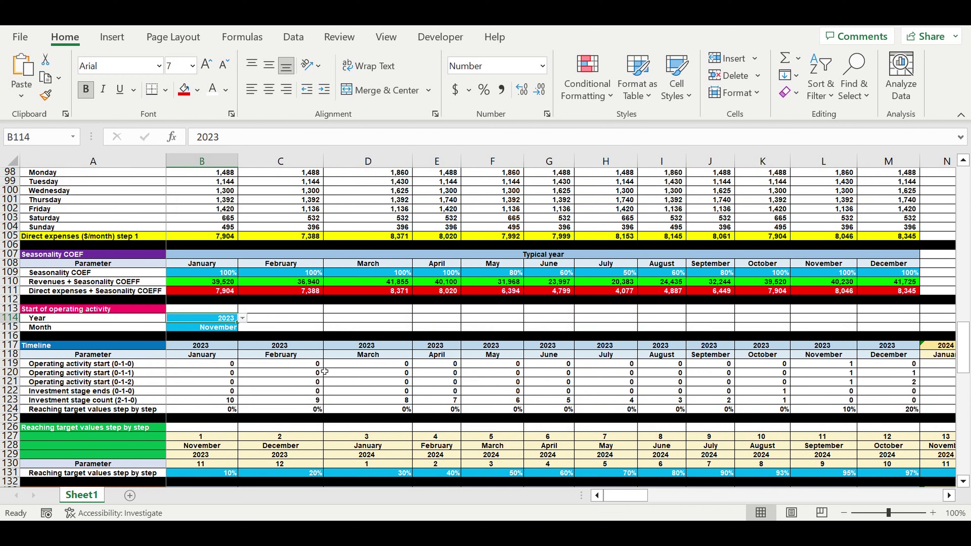
{"action": "left_click", "coordinate": [219, 327]}
{"action": "left_click", "coordinate": [242, 327]}
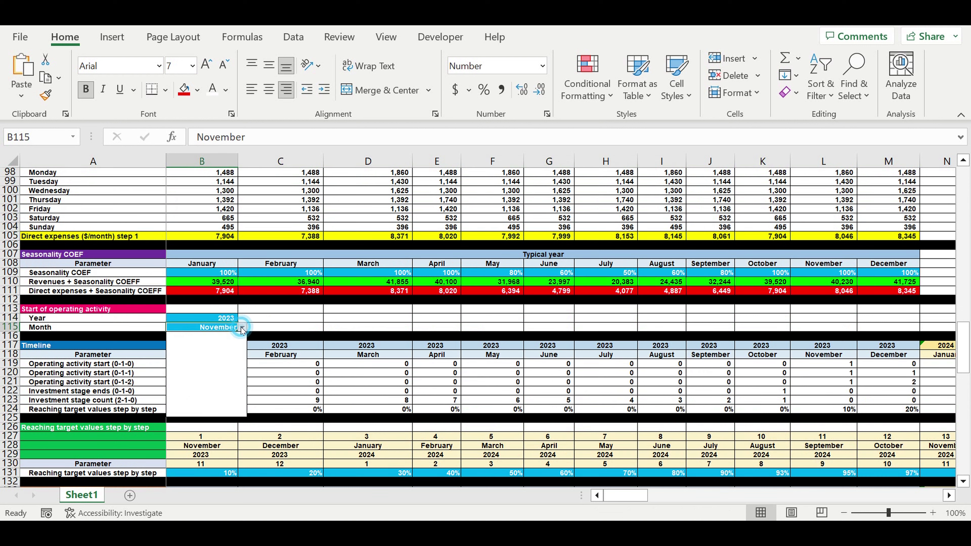
{"action": "key", "text": "Escape"}
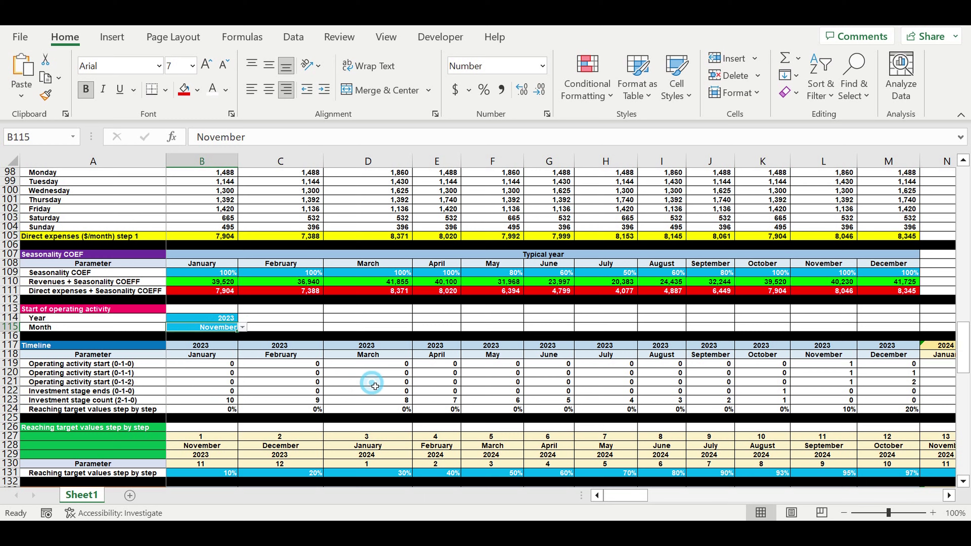
Review the step-by-step target percentages in row 131 across all thirteen months
{"action": "scroll", "coordinate": [375, 386], "scroll_direction": "down", "scroll_amount": 3}
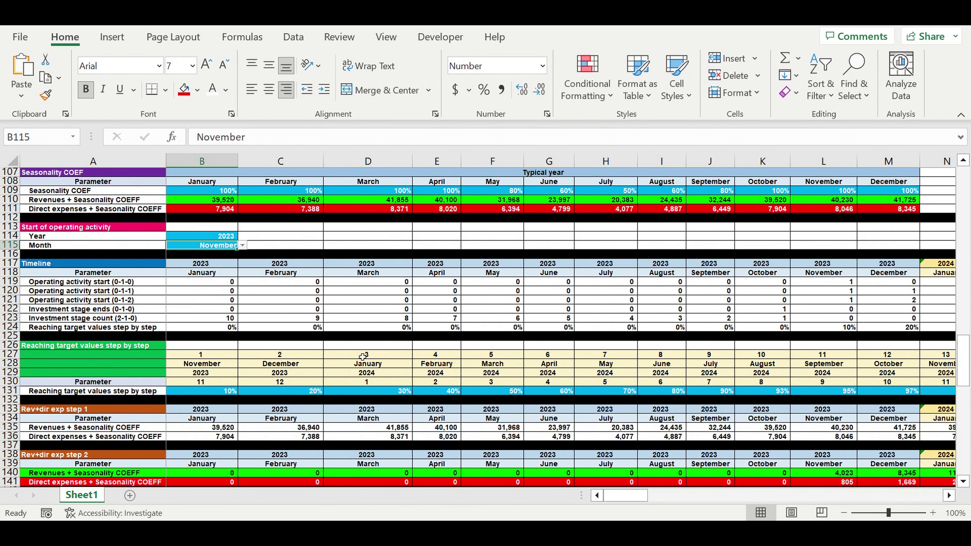
{"action": "left_click", "coordinate": [227, 394]}
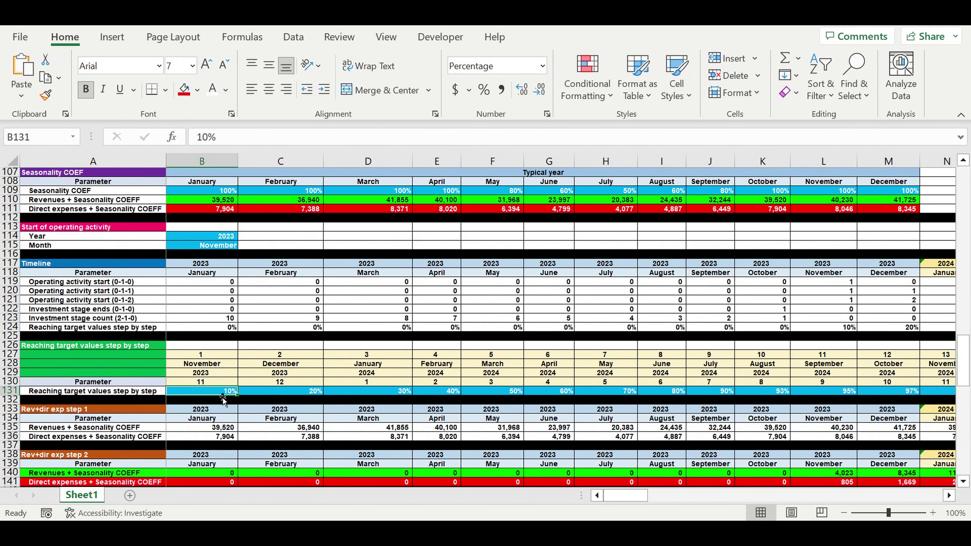
{"action": "left_click_drag", "start_coordinate": [212, 396], "coordinate": [806, 391]}
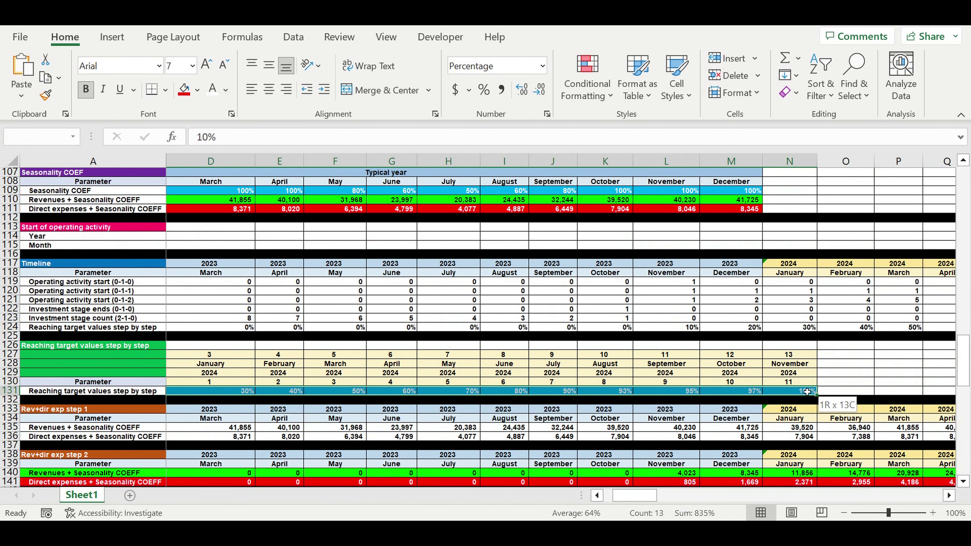
{"action": "left_click_drag", "start_coordinate": [631, 496], "coordinate": [590, 496]}
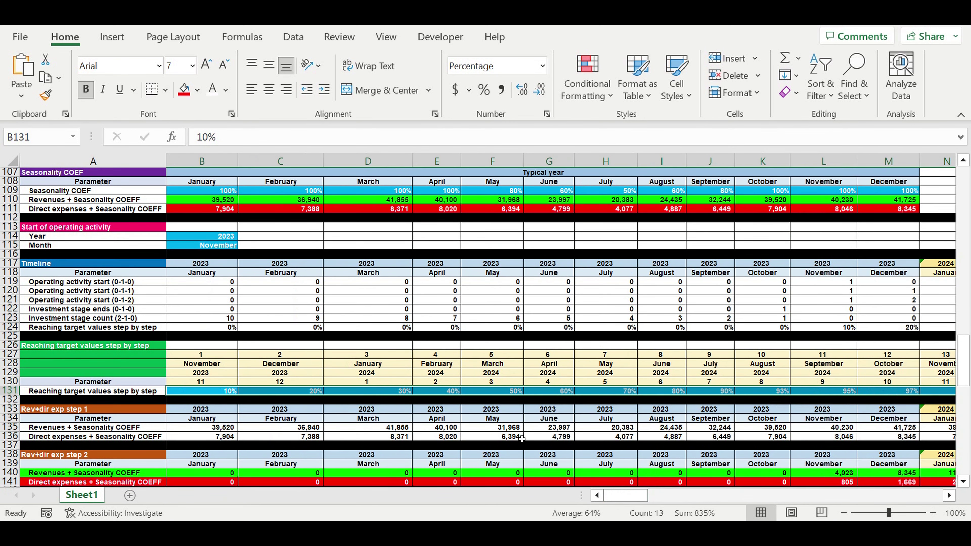
Compare the seasonality-adjusted monthly revenues in row 110 with the gradual ramp-up percentages in row 131
{"action": "left_click_drag", "start_coordinate": [221, 201], "coordinate": [882, 203]}
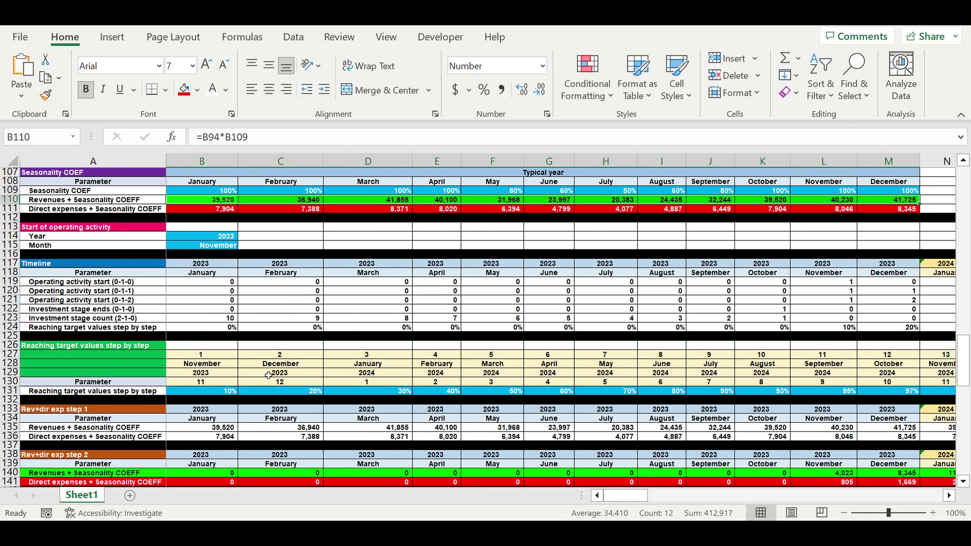
{"action": "left_click", "coordinate": [198, 394]}
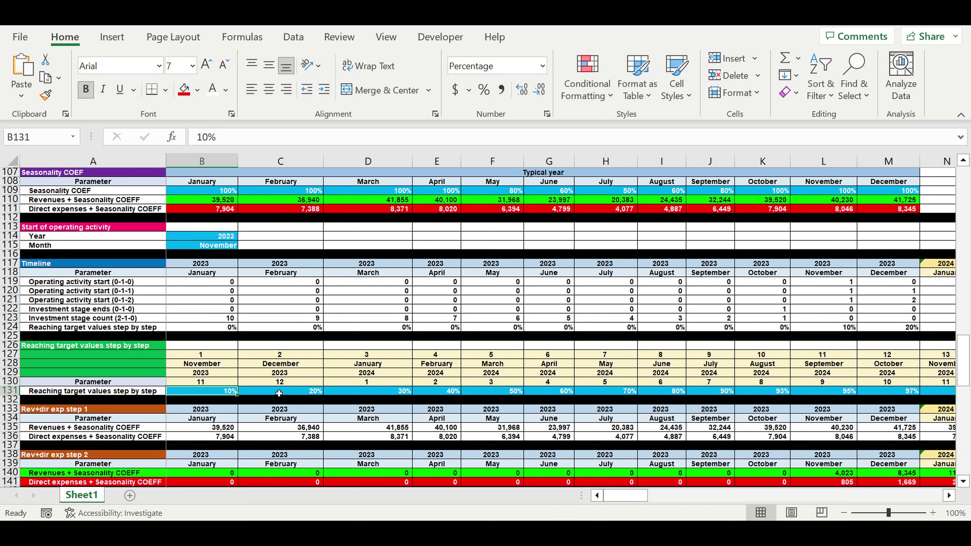
{"action": "left_click", "coordinate": [315, 394]}
{"action": "left_click", "coordinate": [377, 394]}
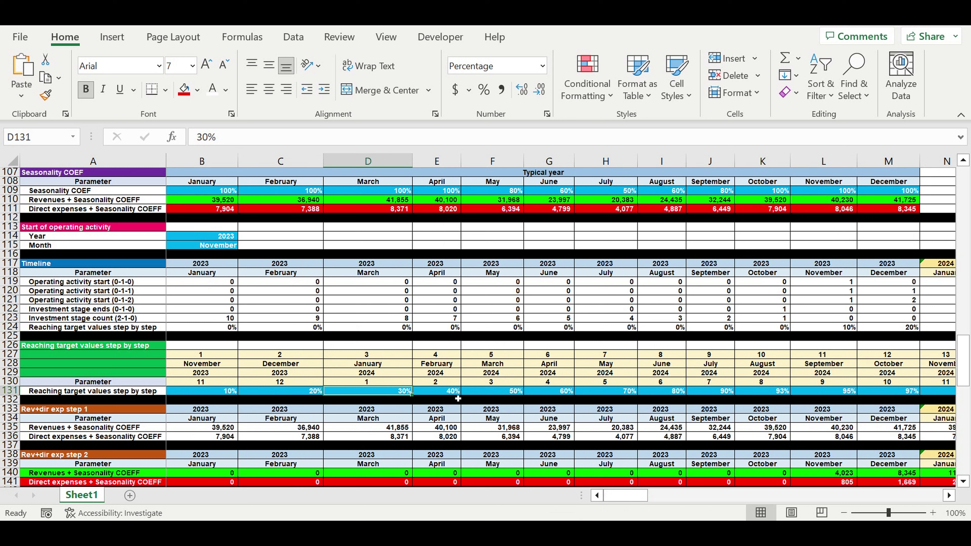
{"action": "left_click", "coordinate": [452, 394]}
{"action": "left_click", "coordinate": [620, 392]}
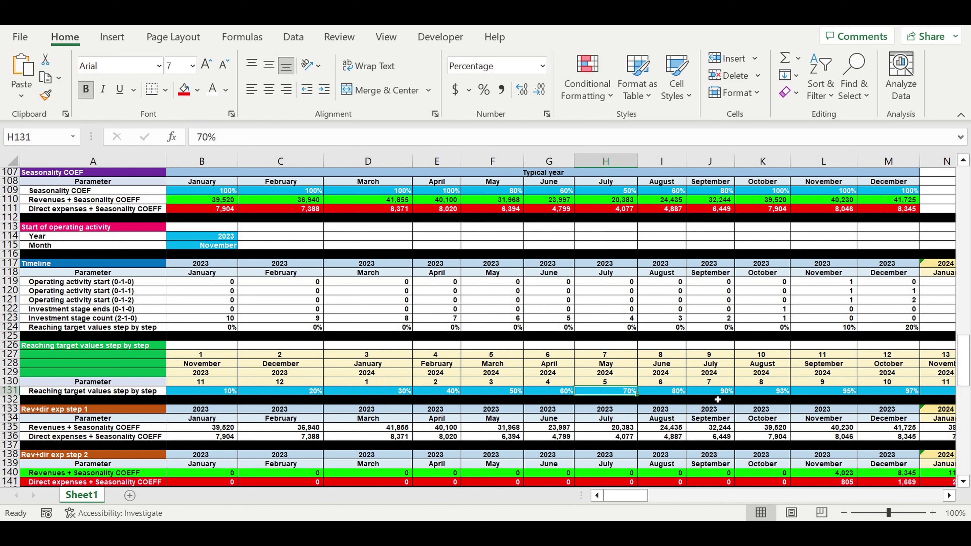
{"action": "left_click", "coordinate": [762, 394]}
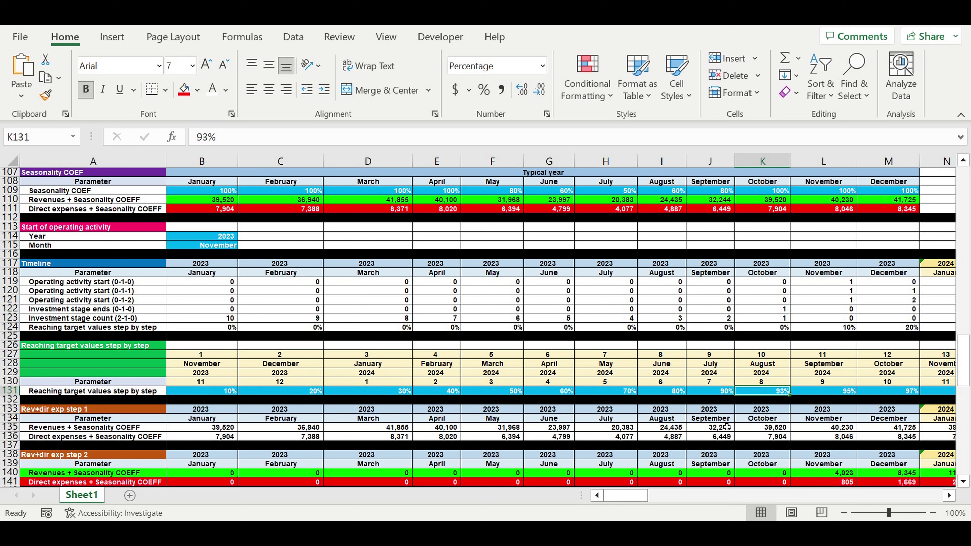
{"action": "left_click_drag", "start_coordinate": [221, 393], "coordinate": [732, 392]}
Examine the Investment plan's item names, monthly amounts and the year and month headers before operating activity starts
{"action": "scroll", "coordinate": [618, 416], "scroll_direction": "down", "scroll_amount": 8}
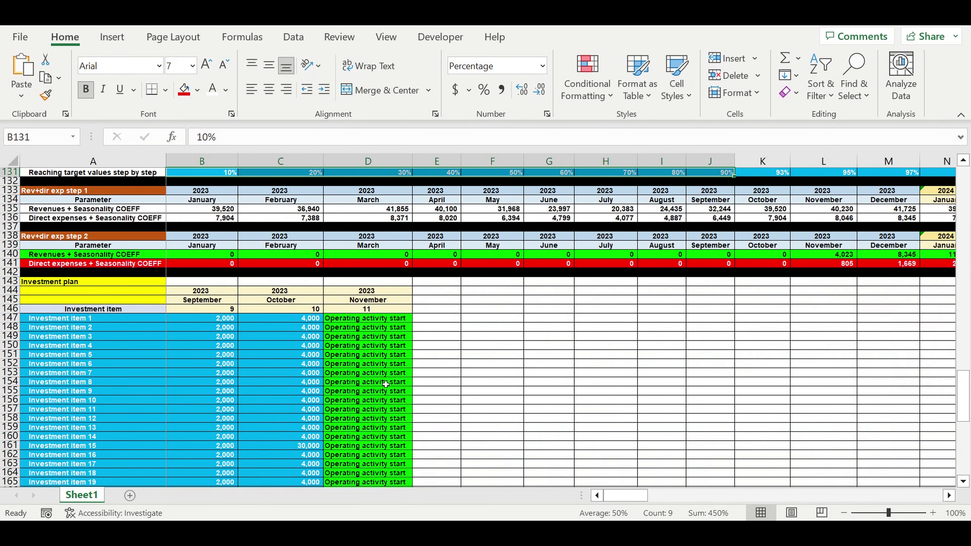
{"action": "scroll", "coordinate": [292, 362], "scroll_direction": "down", "scroll_amount": 1}
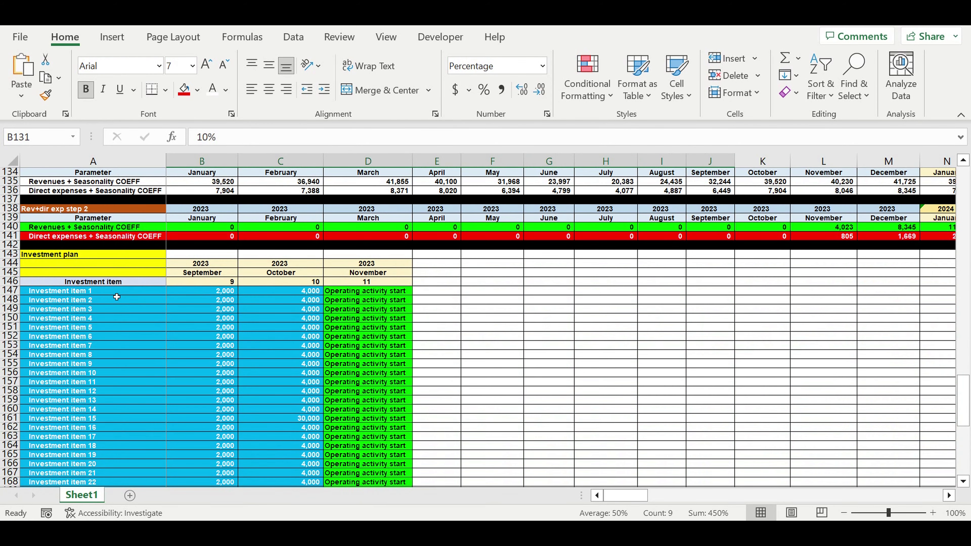
{"action": "left_click_drag", "start_coordinate": [113, 294], "coordinate": [319, 438]}
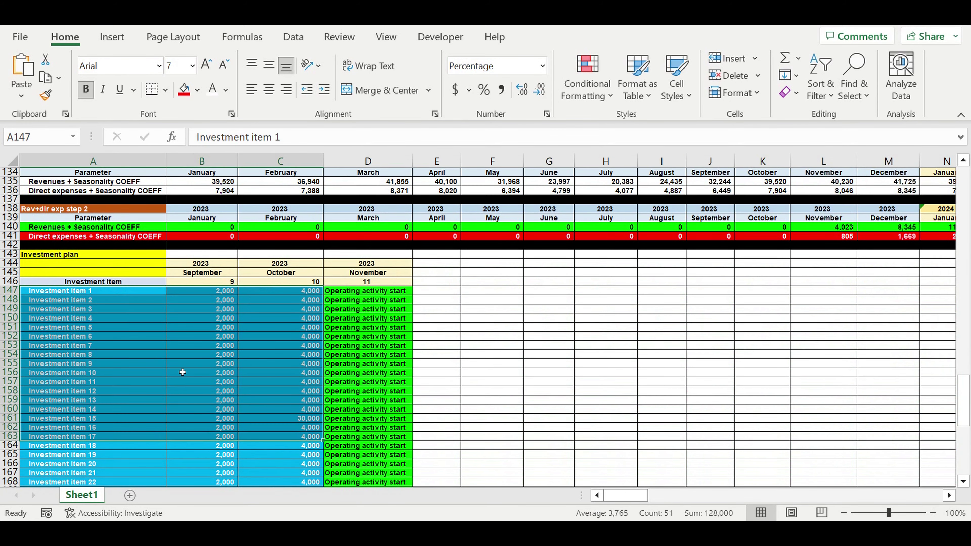
{"action": "left_click_drag", "start_coordinate": [75, 297], "coordinate": [76, 463]}
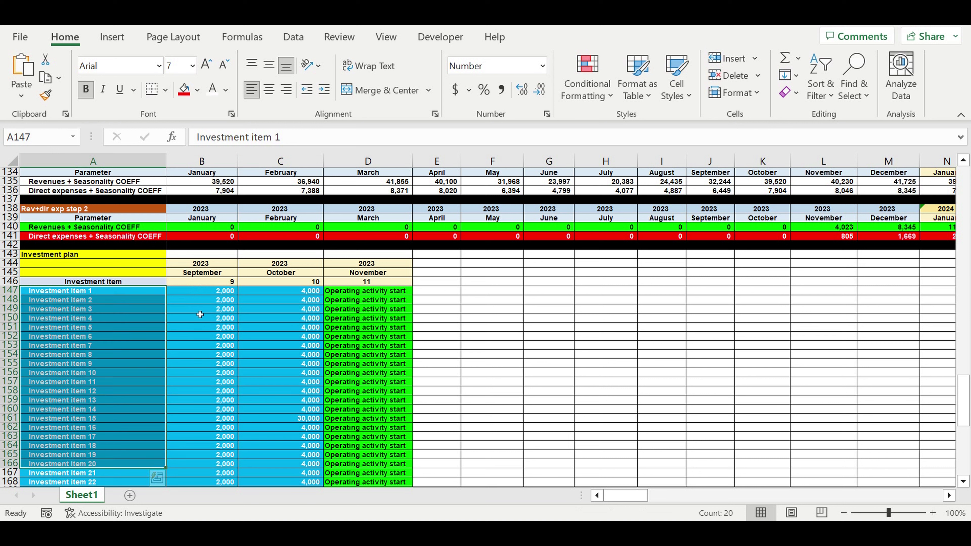
{"action": "left_click_drag", "start_coordinate": [221, 294], "coordinate": [291, 457]}
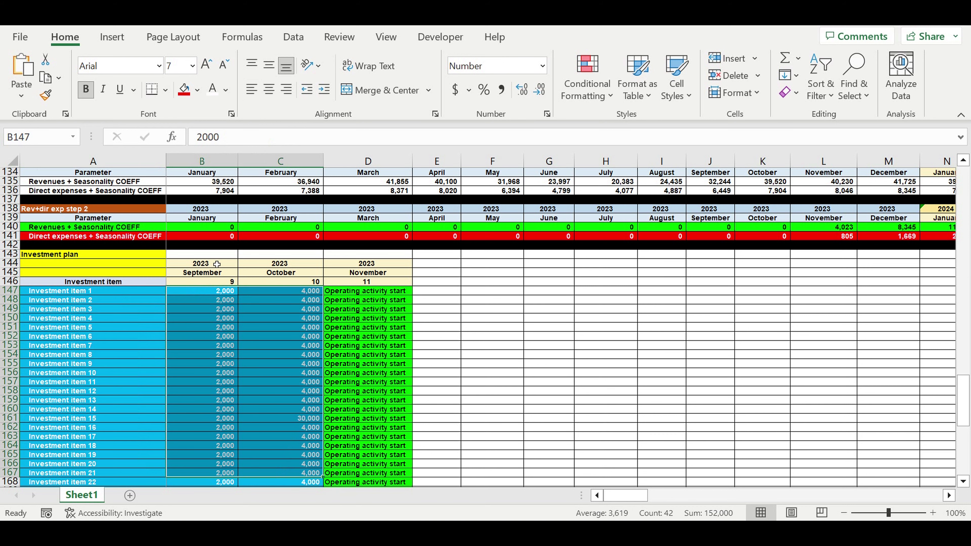
{"action": "left_click_drag", "start_coordinate": [216, 264], "coordinate": [309, 280]}
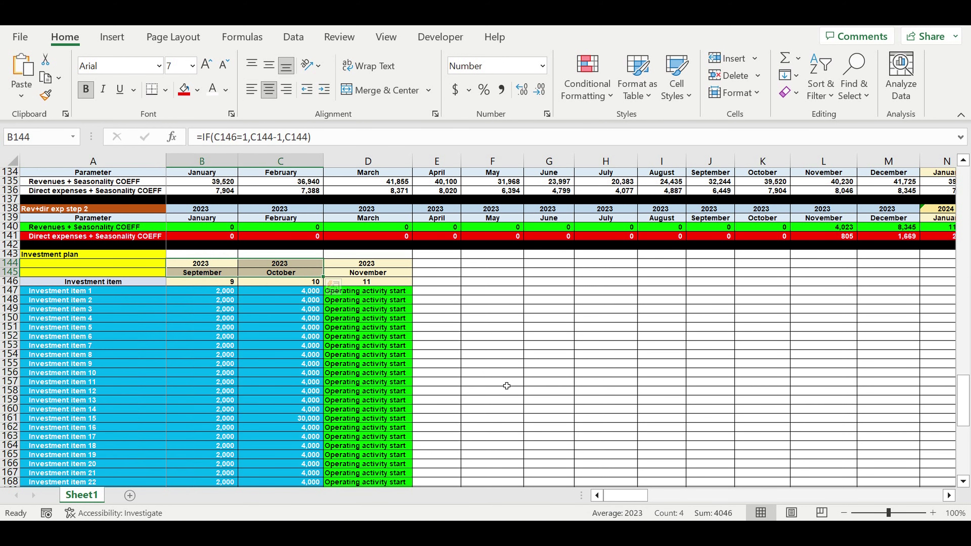
Below the investment items, enter the section title "Fixed costs" in A202 and the column header "Fixed cost item" in A203
{"action": "scroll", "coordinate": [504, 385], "scroll_direction": "down", "scroll_amount": 9}
{"action": "scroll", "coordinate": [480, 384], "scroll_direction": "down", "scroll_amount": 6}
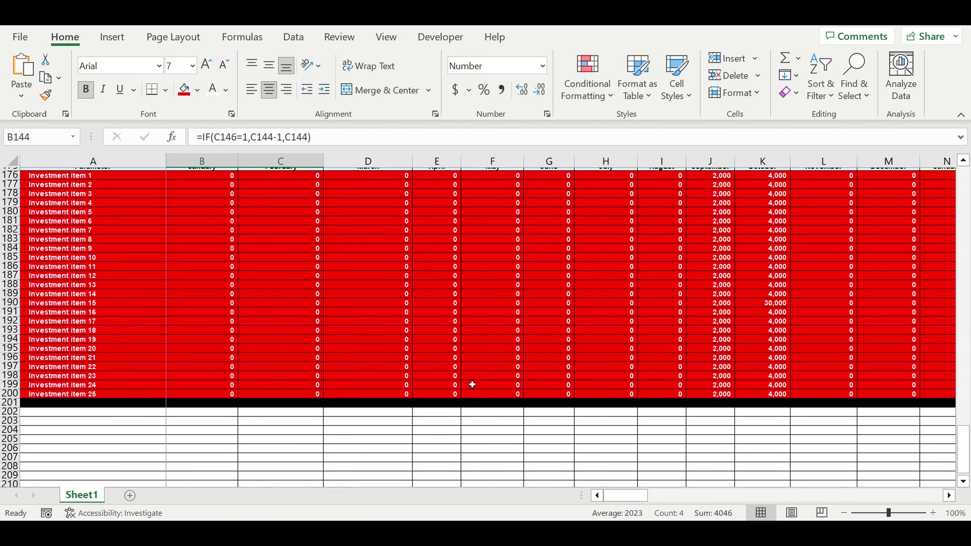
{"action": "scroll", "coordinate": [411, 369], "scroll_direction": "down", "scroll_amount": 3}
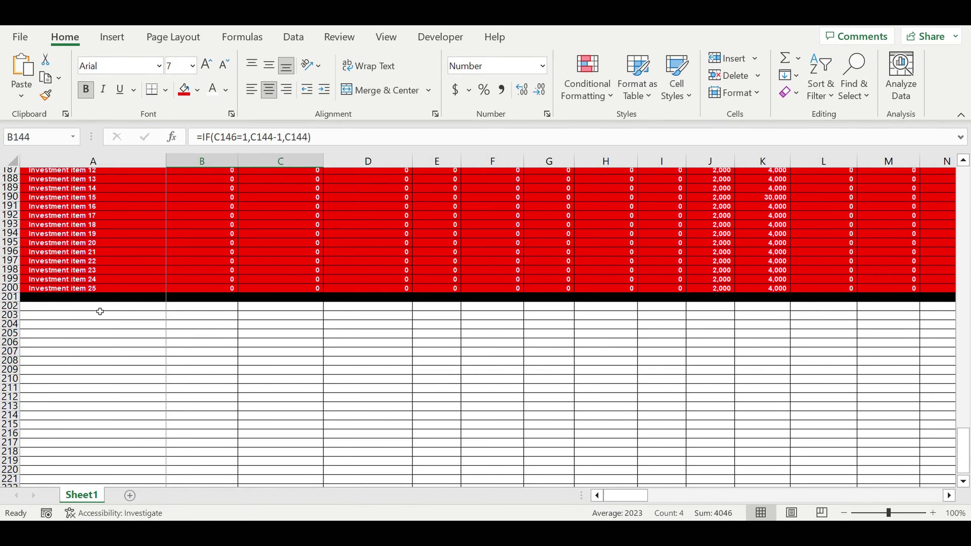
{"action": "left_click", "coordinate": [81, 301]}
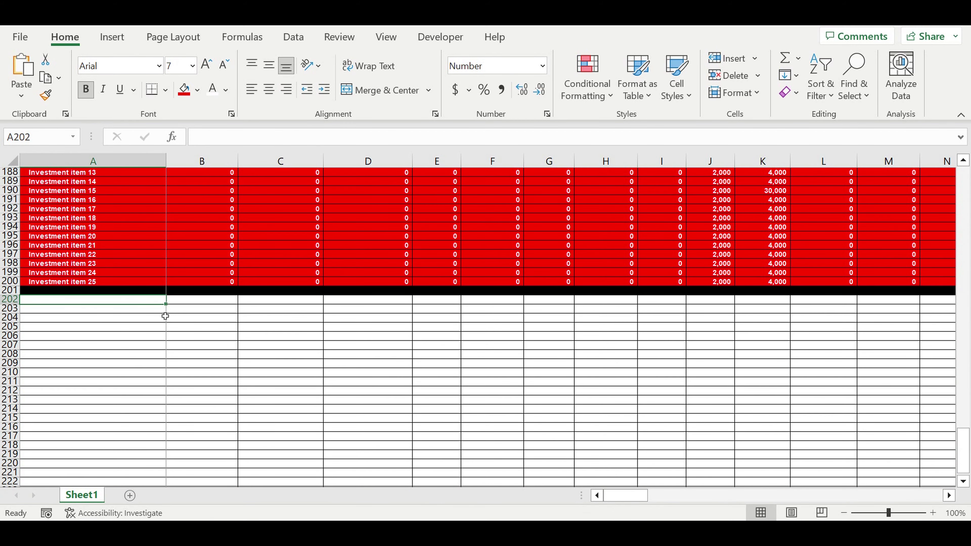
{"action": "type", "text": "Fi"}
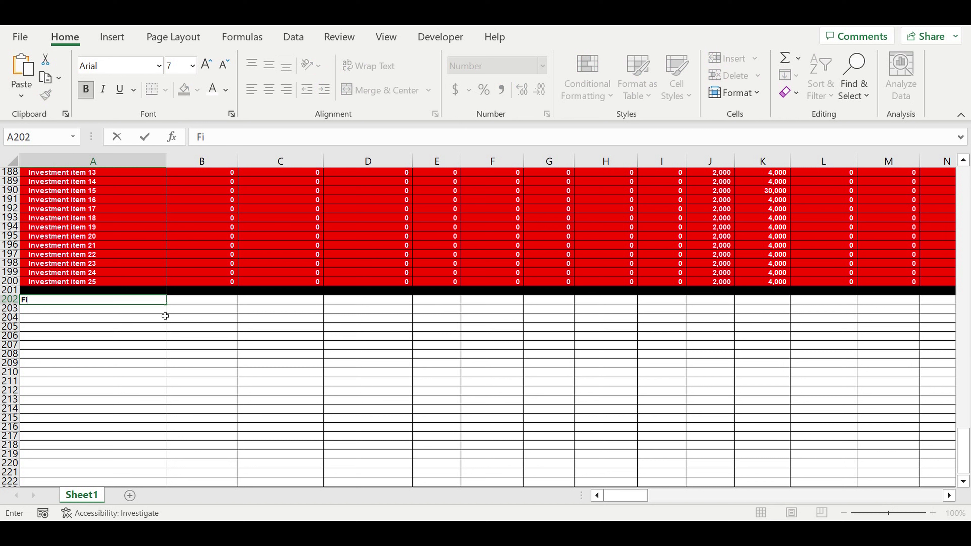
{"action": "type", "text": "xed costs"}
{"action": "key", "text": "Return"}
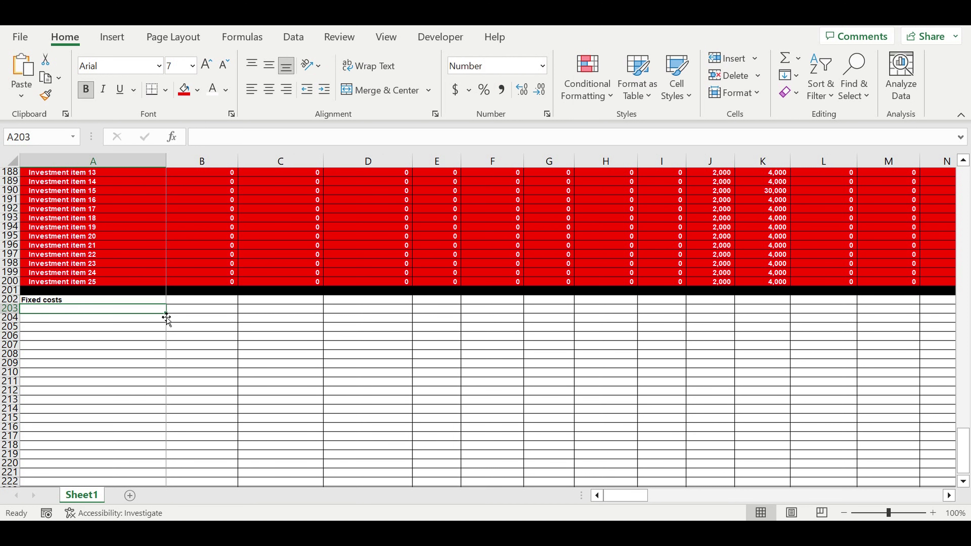
{"action": "type", "text": "Fixed cost item"}
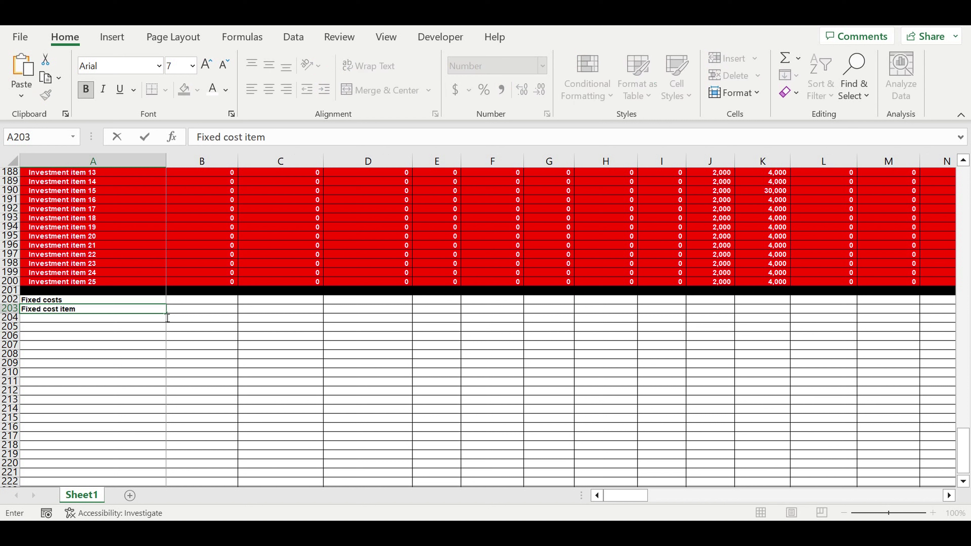
{"action": "key", "text": "Return"}
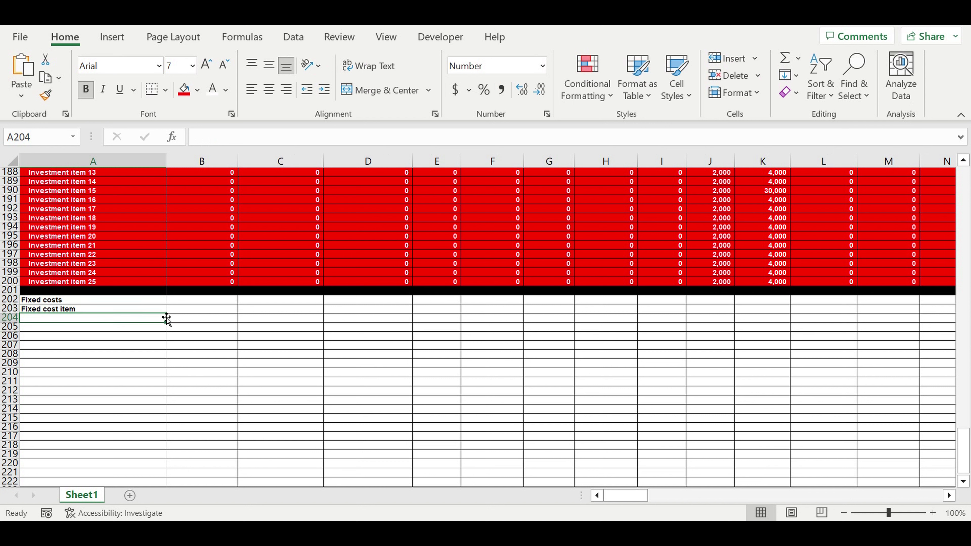
Enter "Fixed cost 1" in A204 and extend the numbered series down to "Fixed cost 20" in A223
{"action": "type", "text": "Fixed"}
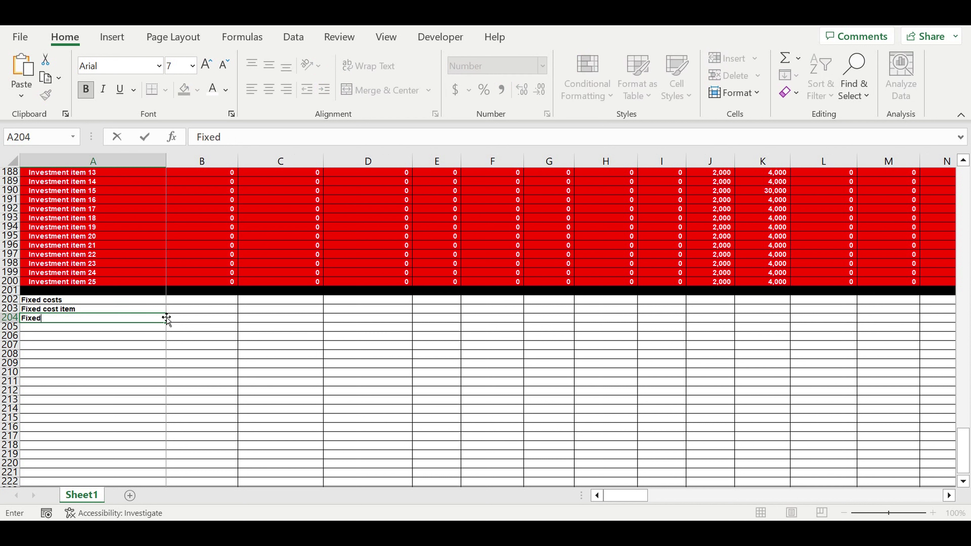
{"action": "type", "text": " cost 1"}
{"action": "key", "text": "Return"}
{"action": "left_click", "coordinate": [69, 318]}
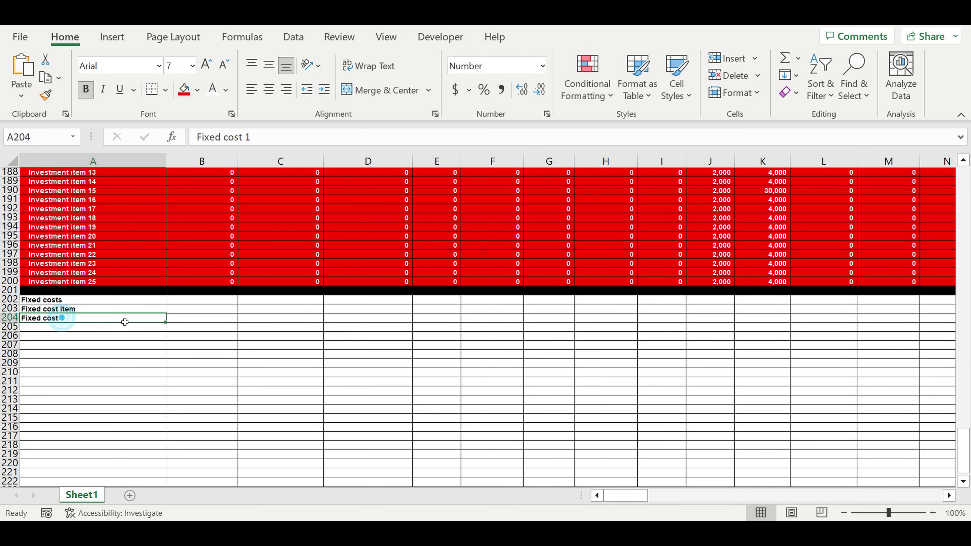
{"action": "left_click_drag", "start_coordinate": [166, 322], "coordinate": [158, 472]}
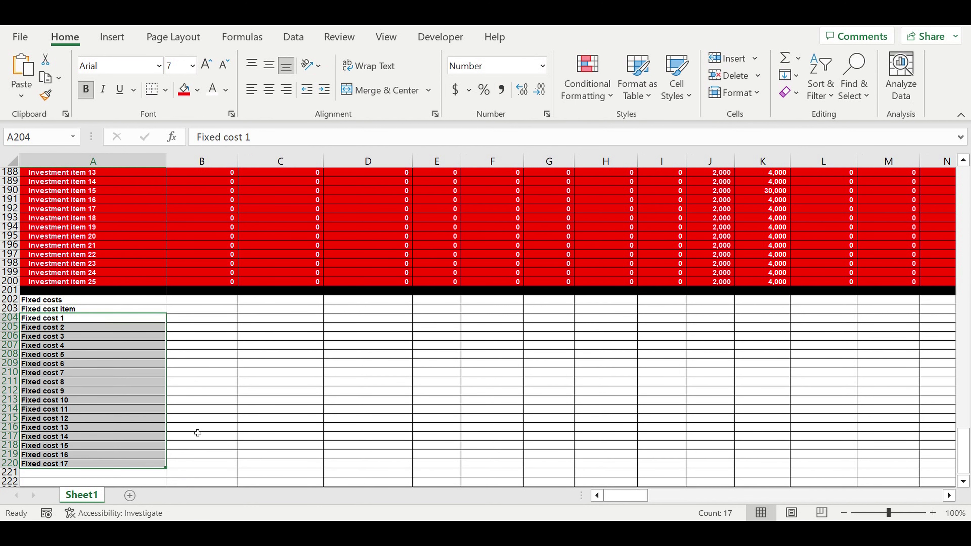
{"action": "scroll", "coordinate": [168, 428], "scroll_direction": "down", "scroll_amount": 2}
{"action": "left_click_drag", "start_coordinate": [168, 417], "coordinate": [167, 446]}
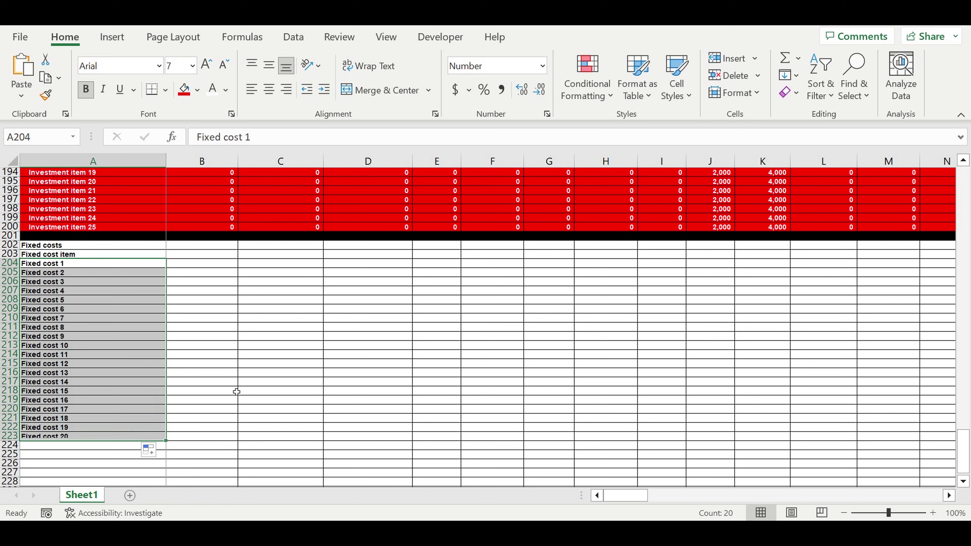
{"action": "left_click", "coordinate": [242, 382]}
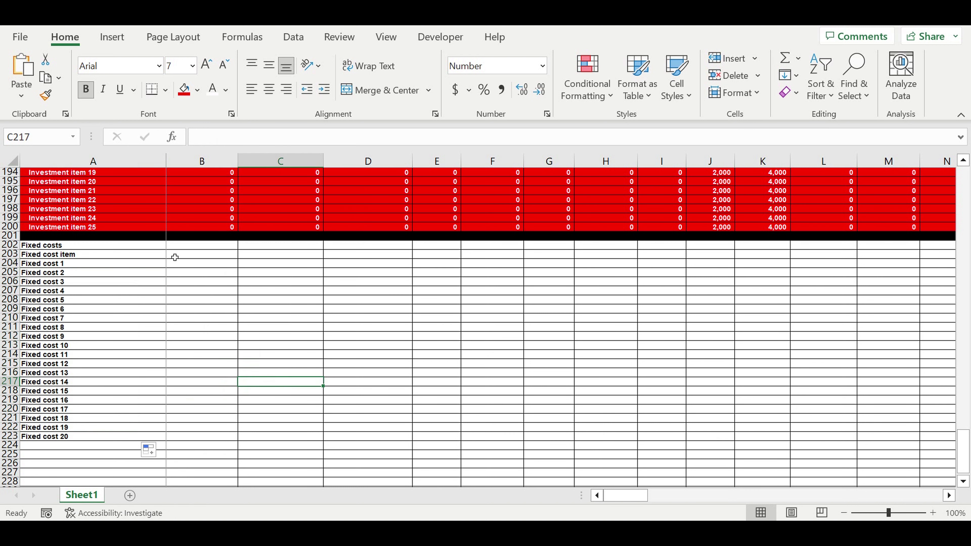
Add the column header "$/month" in B203, beside the fixed cost item header
{"action": "left_click", "coordinate": [182, 255]}
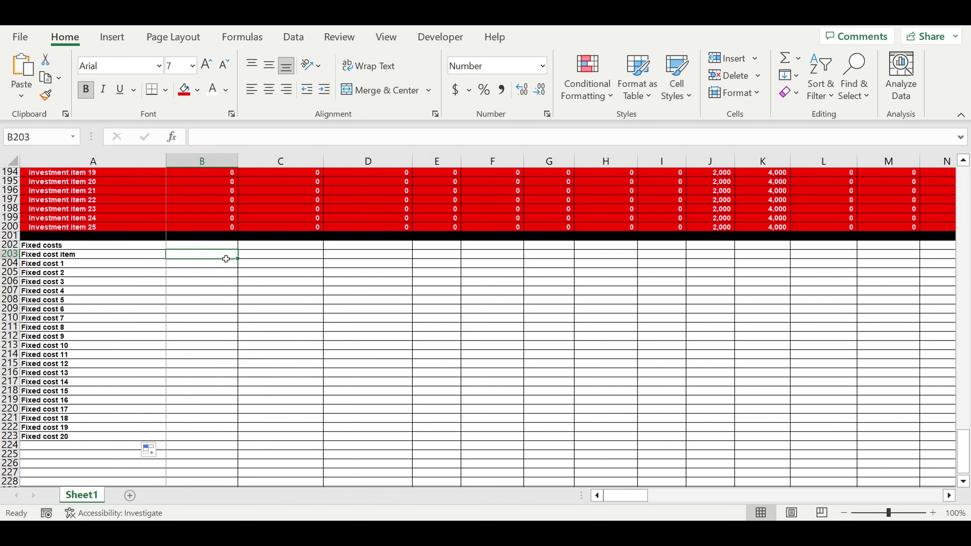
{"action": "type", "text": "&"}
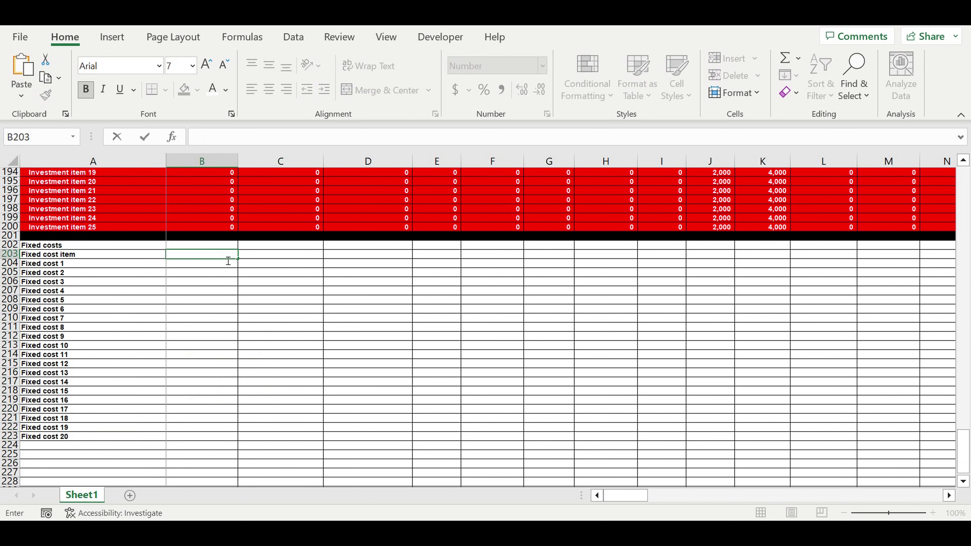
{"action": "type", "text": "/month"}
{"action": "key", "text": "Return"}
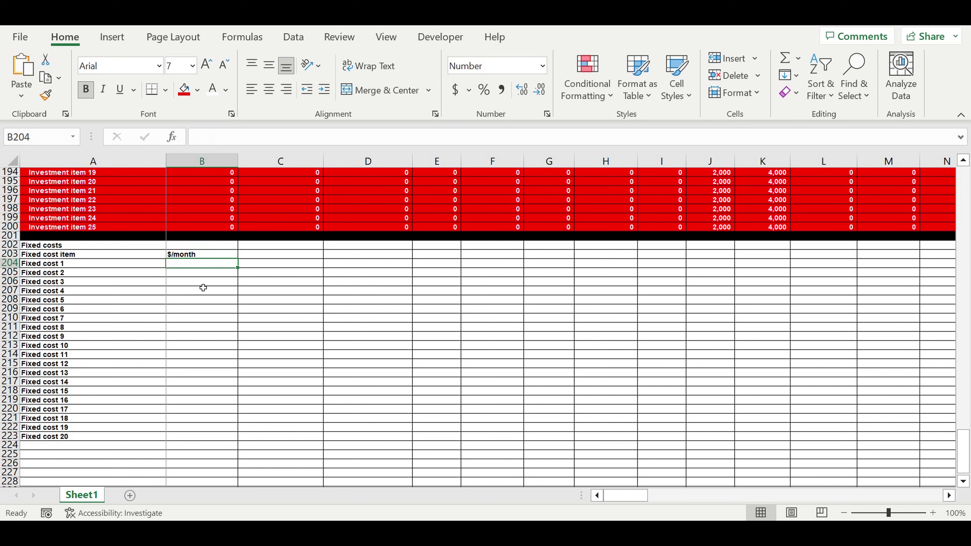
Enter 400 in B204 and the formula =B204+30 in B205, filling the formula down through B223
{"action": "left_click", "coordinate": [196, 266]}
{"action": "type", "text": "400"}
{"action": "left_click", "coordinate": [201, 290]}
{"action": "left_click", "coordinate": [212, 275]}
{"action": "type", "text": "="}
{"action": "left_click", "coordinate": [220, 265]}
{"action": "type", "text": "+"}
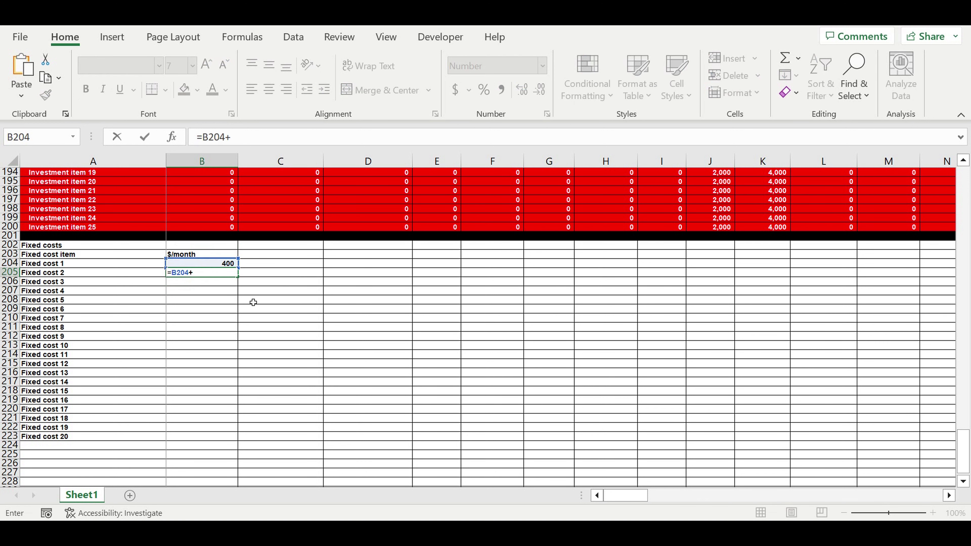
{"action": "type", "text": "30"}
{"action": "key", "text": "Return"}
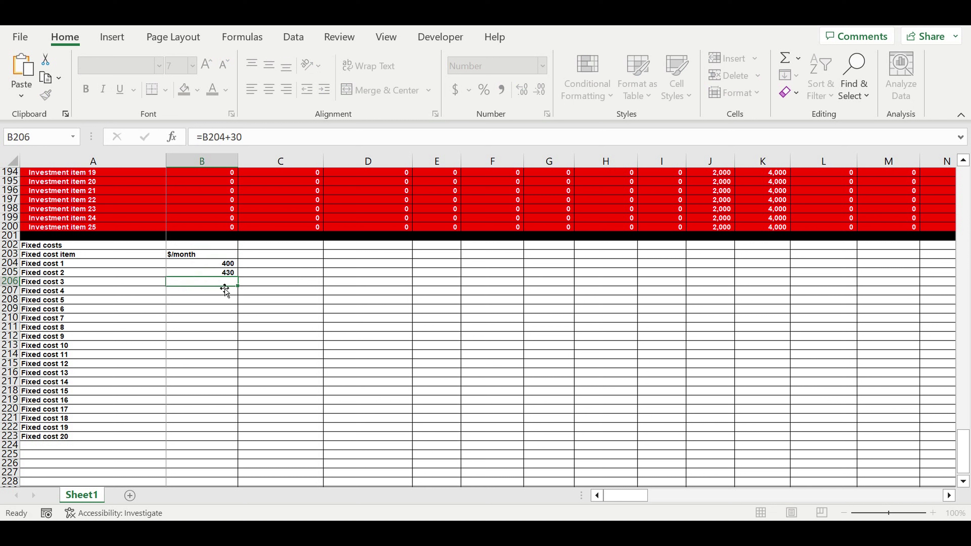
{"action": "left_click", "coordinate": [212, 273]}
{"action": "left_click_drag", "start_coordinate": [239, 281], "coordinate": [217, 440]}
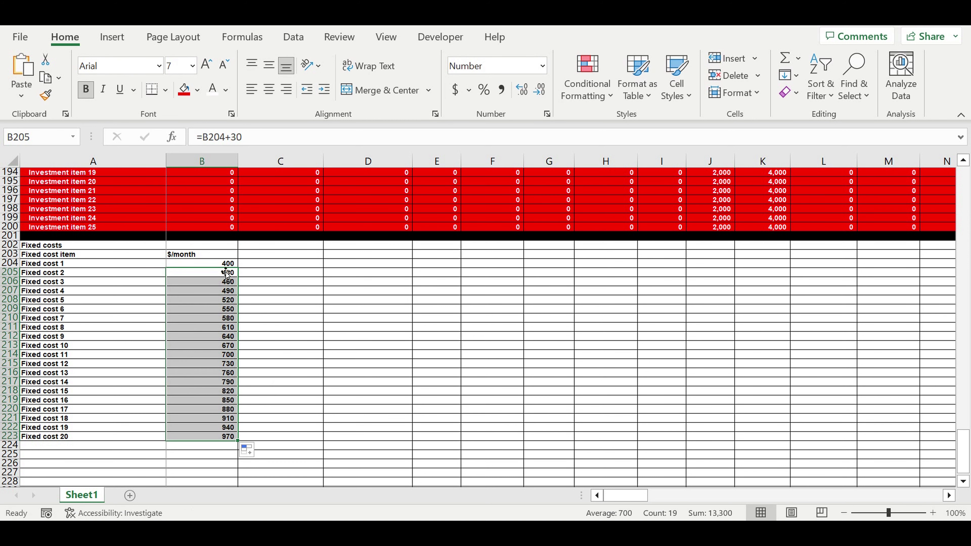
Try the dollar accounting format on the monthly costs in B204:B223, then undo it
{"action": "left_click_drag", "start_coordinate": [219, 264], "coordinate": [223, 439]}
{"action": "left_click", "coordinate": [461, 94]}
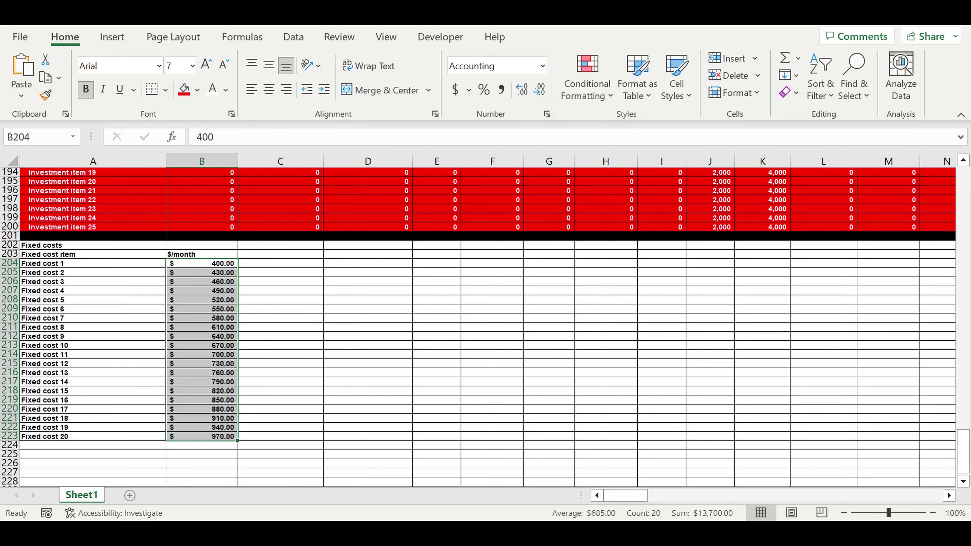
{"action": "key", "text": "ctrl+z"}
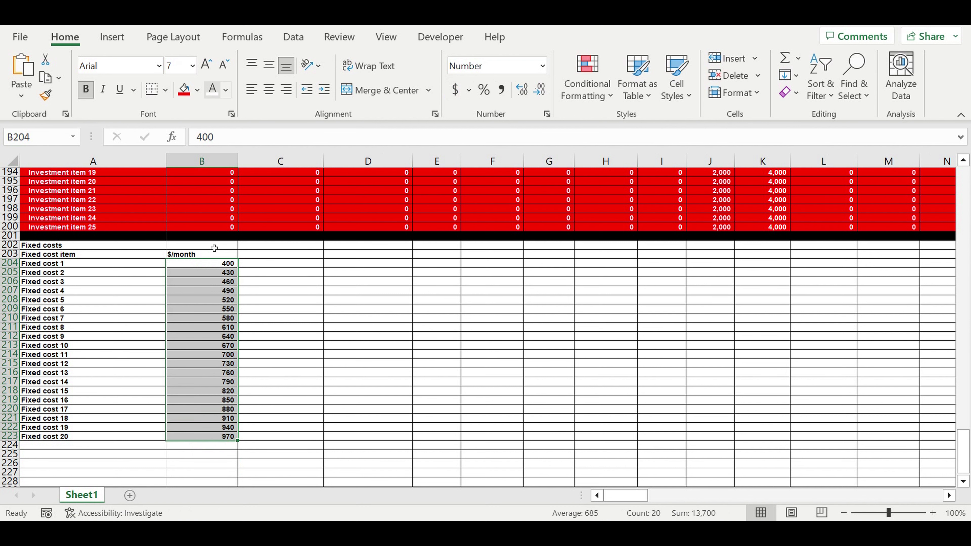
Replace the formulas in the monthly costs B204:B223 with their plain values
{"action": "right_click", "coordinate": [210, 283]}
{"action": "left_click", "coordinate": [244, 62]}
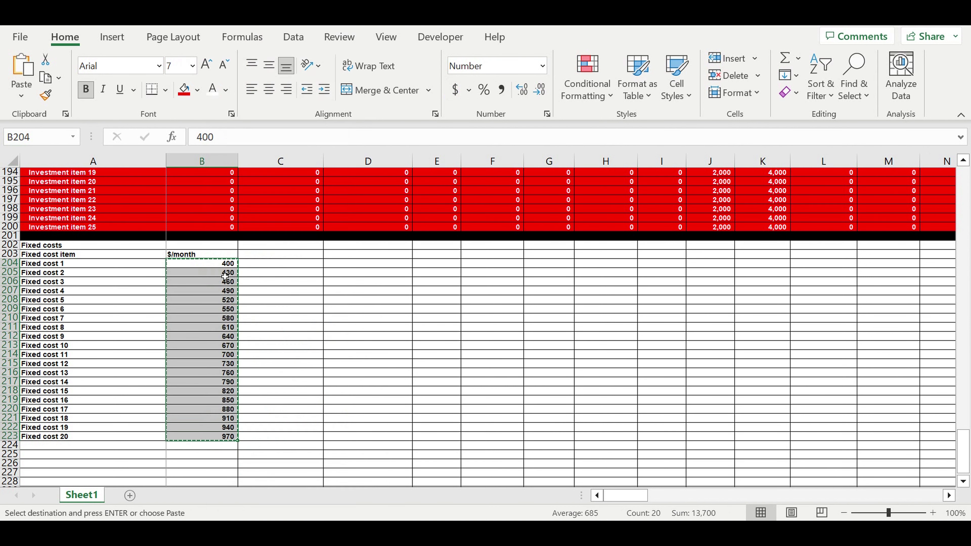
{"action": "right_click", "coordinate": [206, 293]}
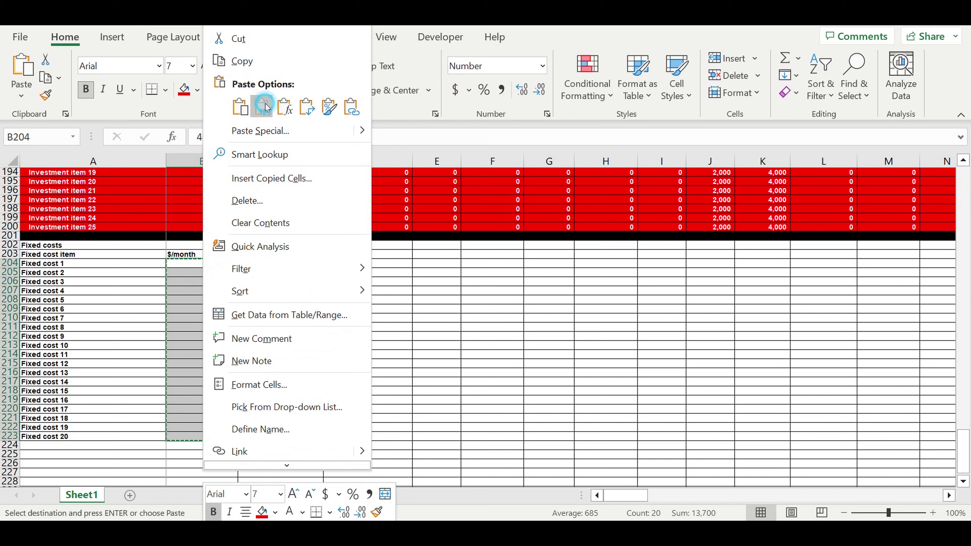
{"action": "left_click", "coordinate": [265, 102]}
{"action": "left_click", "coordinate": [91, 278]}
{"action": "left_click", "coordinate": [182, 255]}
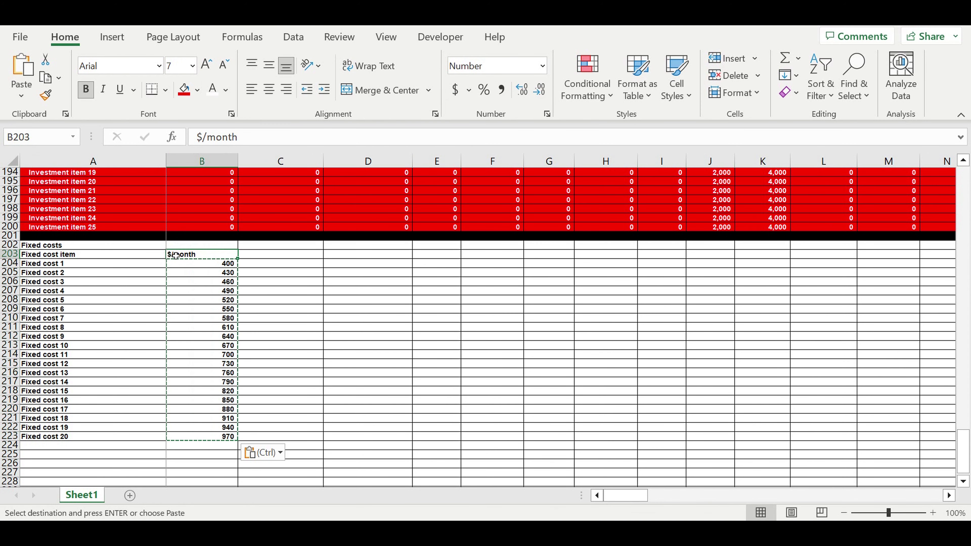
Format the "Fixed costs" title in A202 with a dark red fill and white text
{"action": "left_click", "coordinate": [106, 247]}
{"action": "left_click", "coordinate": [198, 90]}
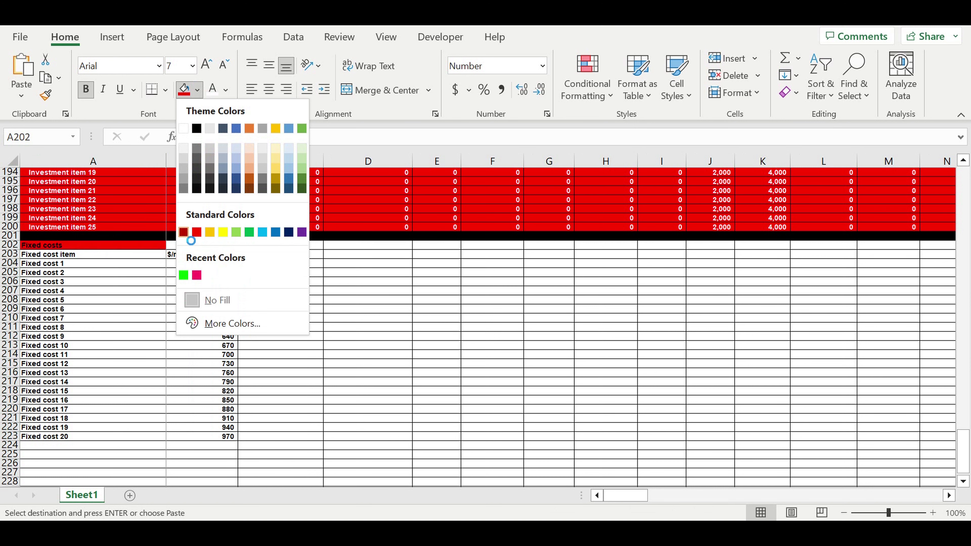
{"action": "left_click", "coordinate": [184, 232]}
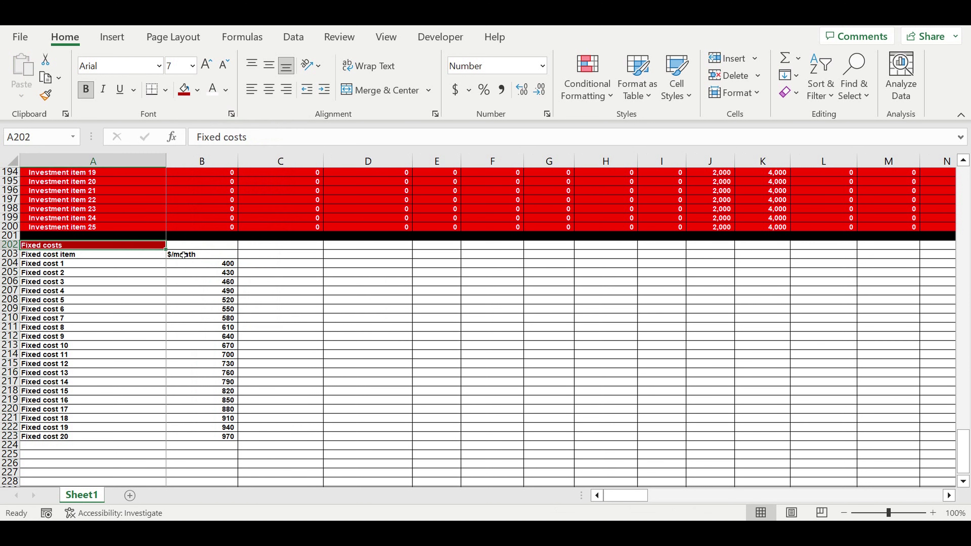
Centre the headers in A203:B203 and give them the lightest blue theme fill
{"action": "left_click_drag", "start_coordinate": [95, 254], "coordinate": [183, 254]}
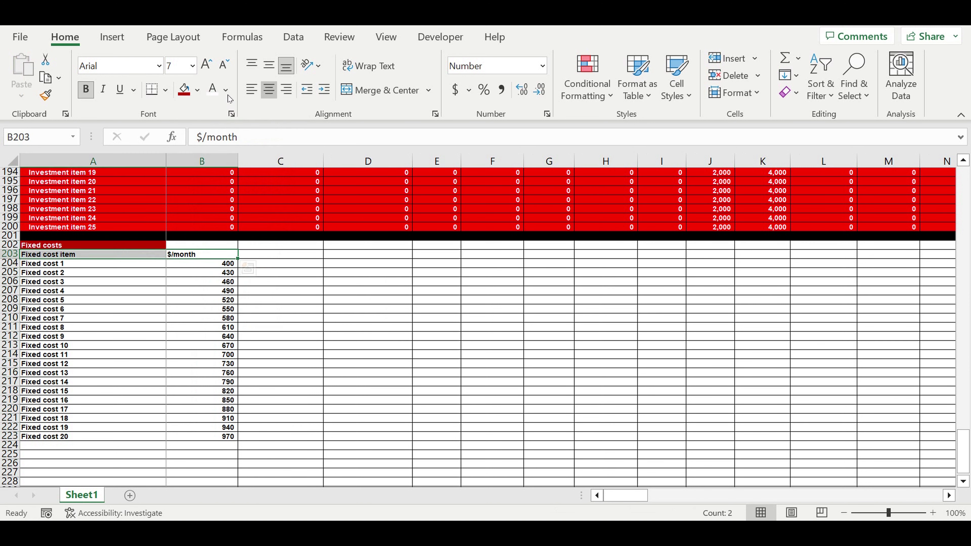
{"action": "left_click", "coordinate": [269, 89]}
{"action": "left_click", "coordinate": [198, 91]}
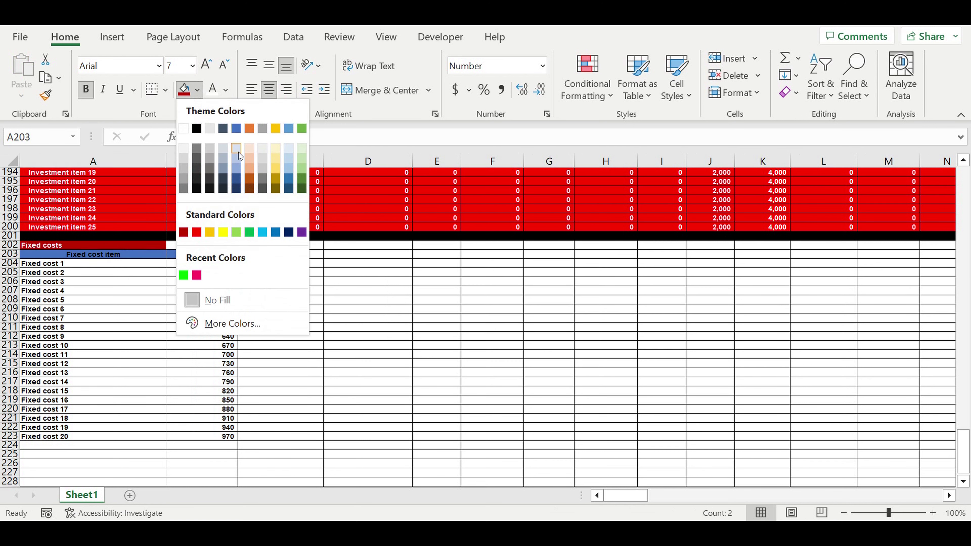
{"action": "left_click", "coordinate": [236, 150]}
{"action": "left_click", "coordinate": [206, 300]}
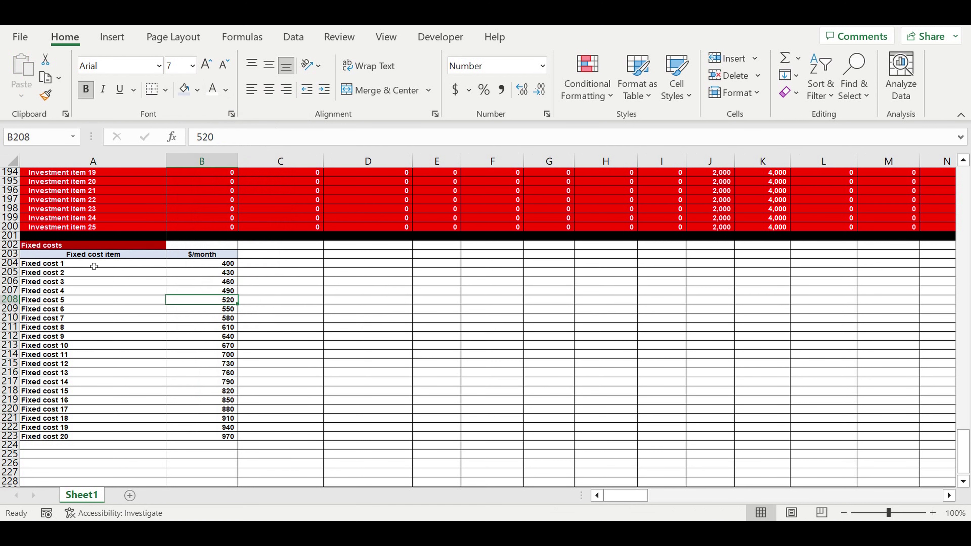
Fill the whole of row 224 black as a divider below the fixed cost list
{"action": "left_click", "coordinate": [10, 447]}
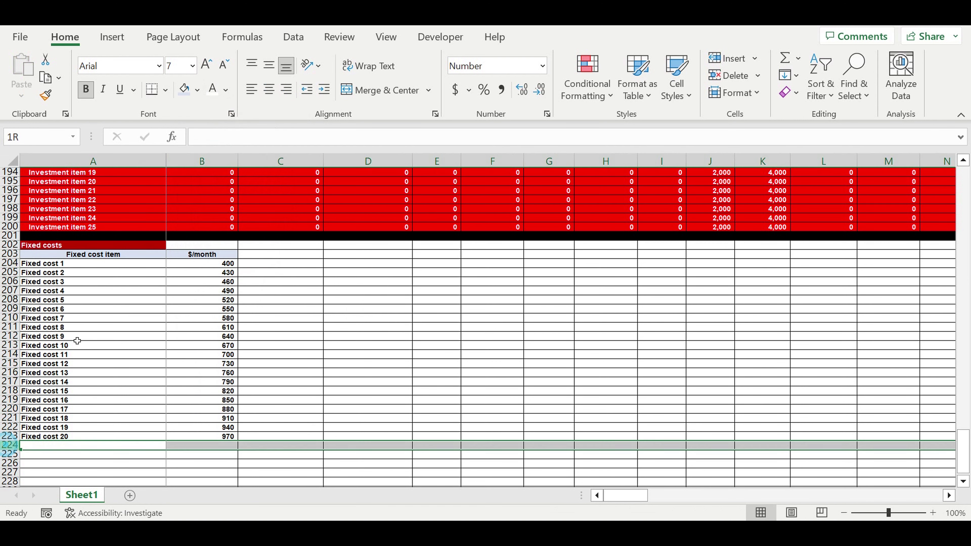
{"action": "left_click", "coordinate": [199, 91]}
{"action": "left_click", "coordinate": [197, 129]}
{"action": "left_click", "coordinate": [259, 317]}
Indent the fixed cost item names in A204:A223 by one level
{"action": "left_click_drag", "start_coordinate": [82, 264], "coordinate": [78, 437]}
{"action": "left_click", "coordinate": [324, 89]}
{"action": "left_click", "coordinate": [297, 299]}
Format the fixed cost names and amounts in A204:B223 with white text and the standard light blue fill
{"action": "left_click_drag", "start_coordinate": [151, 264], "coordinate": [191, 438]}
{"action": "left_click", "coordinate": [217, 95]}
{"action": "left_click", "coordinate": [197, 90]}
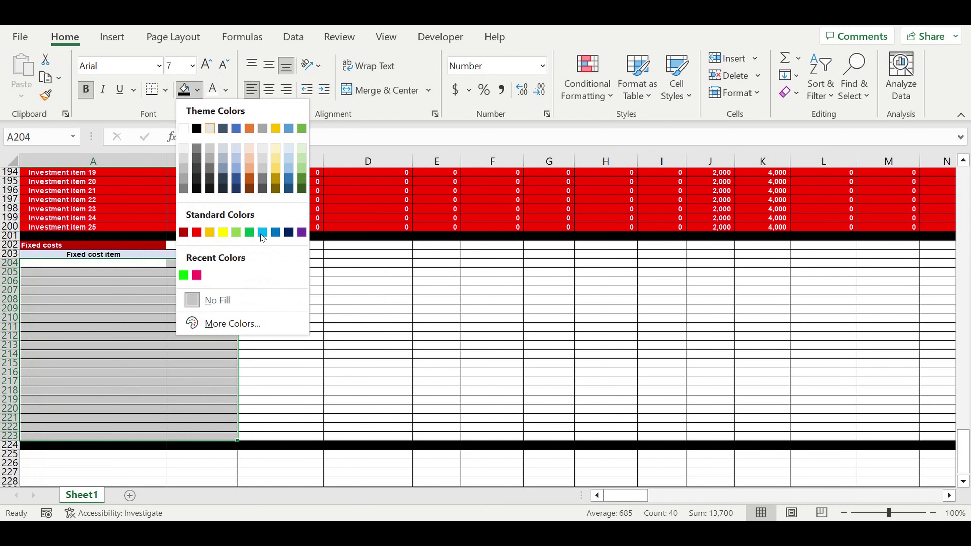
{"action": "left_click", "coordinate": [263, 232]}
{"action": "left_click", "coordinate": [318, 295]}
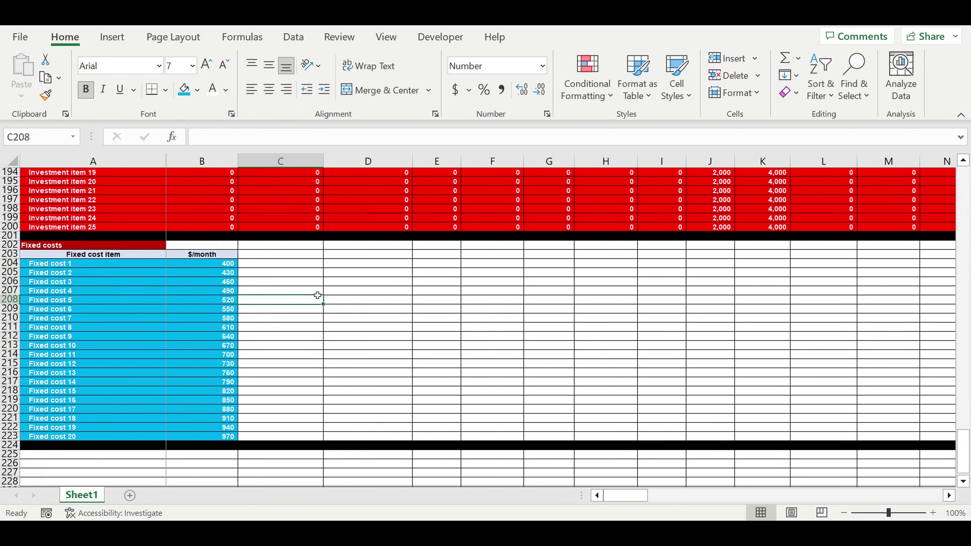
Review the monthly fixed cost amounts in A204:B223 and the Investment plan input items higher up the sheet
{"action": "left_click", "coordinate": [147, 300]}
{"action": "left_click_drag", "start_coordinate": [155, 264], "coordinate": [187, 443]}
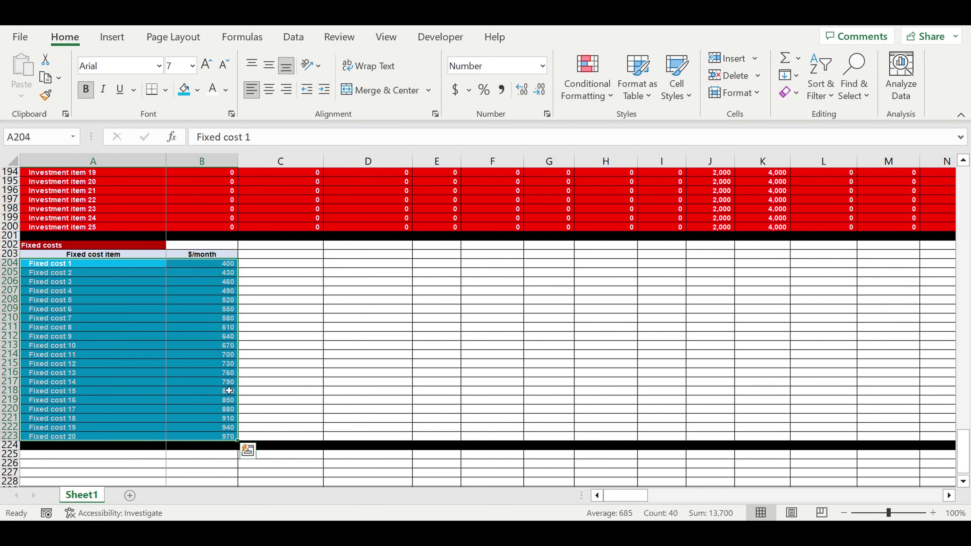
{"action": "left_click", "coordinate": [292, 318]}
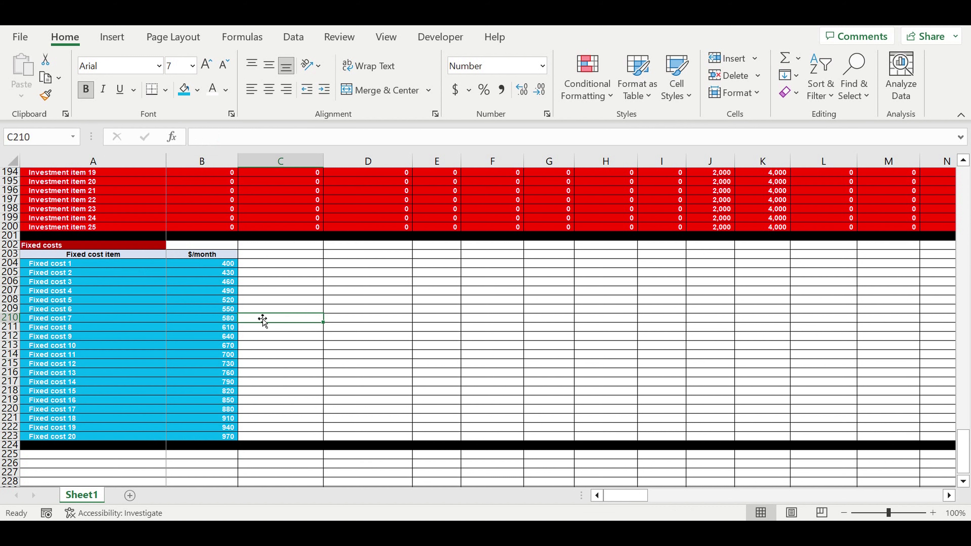
{"action": "left_click_drag", "start_coordinate": [217, 267], "coordinate": [222, 390]}
{"action": "left_click", "coordinate": [182, 320]}
{"action": "scroll", "coordinate": [198, 317], "scroll_direction": "up", "scroll_amount": 2}
{"action": "scroll", "coordinate": [199, 316], "scroll_direction": "up", "scroll_amount": 13}
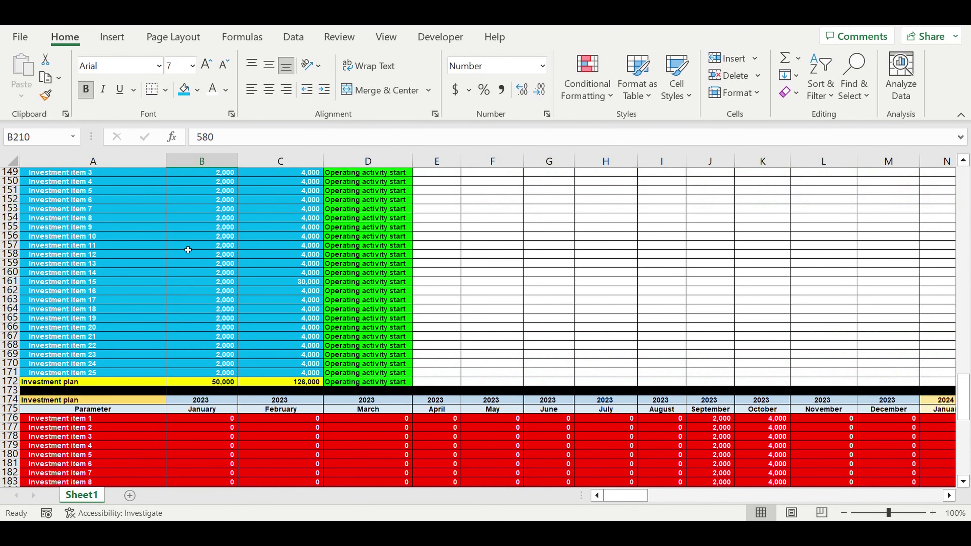
{"action": "left_click_drag", "start_coordinate": [153, 225], "coordinate": [290, 317]}
{"action": "scroll", "coordinate": [287, 290], "scroll_direction": "up", "scroll_amount": 1}
{"action": "scroll", "coordinate": [286, 290], "scroll_direction": "up", "scroll_amount": 11}
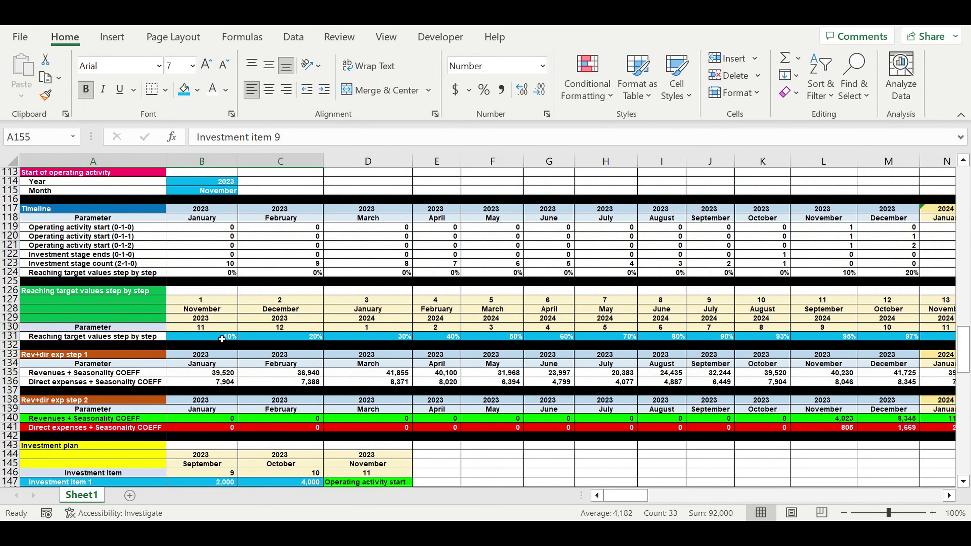
Examine the step-by-step target percentages in row 131, returning to the first monthly fixed cost in B204
{"action": "left_click_drag", "start_coordinate": [222, 338], "coordinate": [574, 340]}
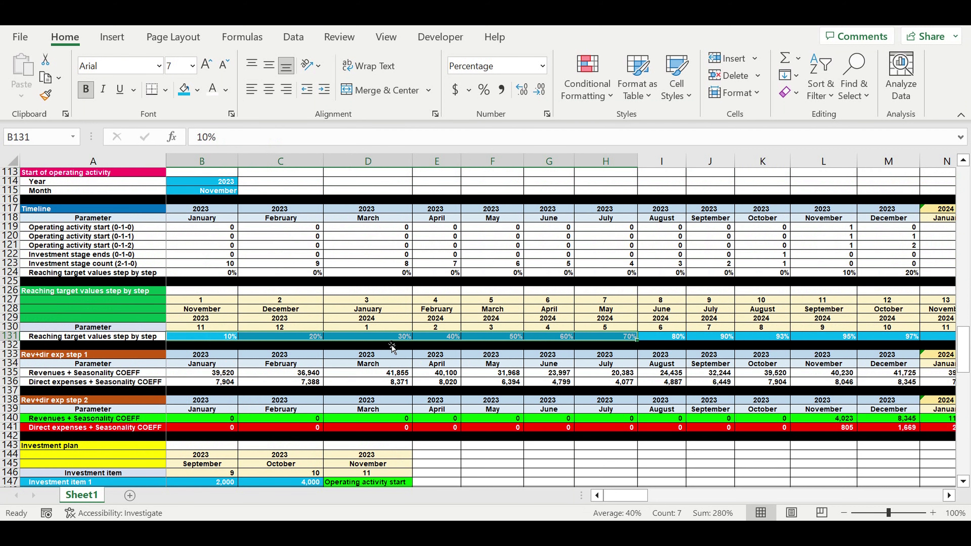
{"action": "scroll", "coordinate": [392, 347], "scroll_direction": "down", "scroll_amount": 3}
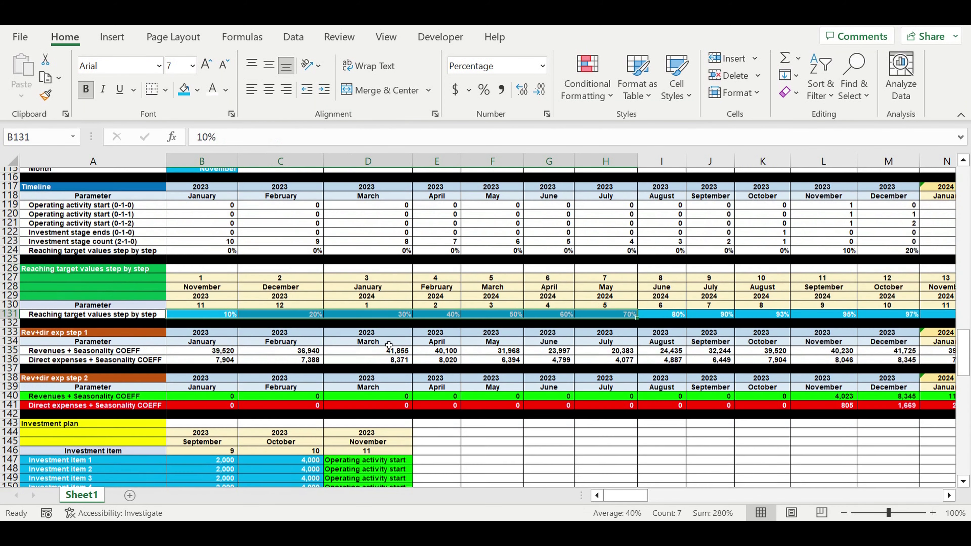
{"action": "left_click", "coordinate": [232, 258]}
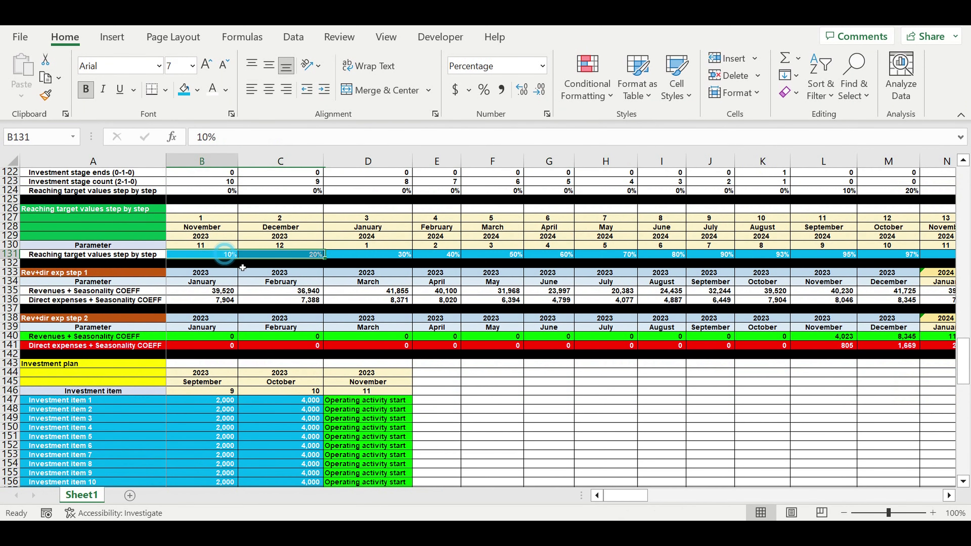
{"action": "scroll", "coordinate": [270, 307], "scroll_direction": "down", "scroll_amount": 6}
{"action": "scroll", "coordinate": [269, 307], "scroll_direction": "down", "scroll_amount": 15}
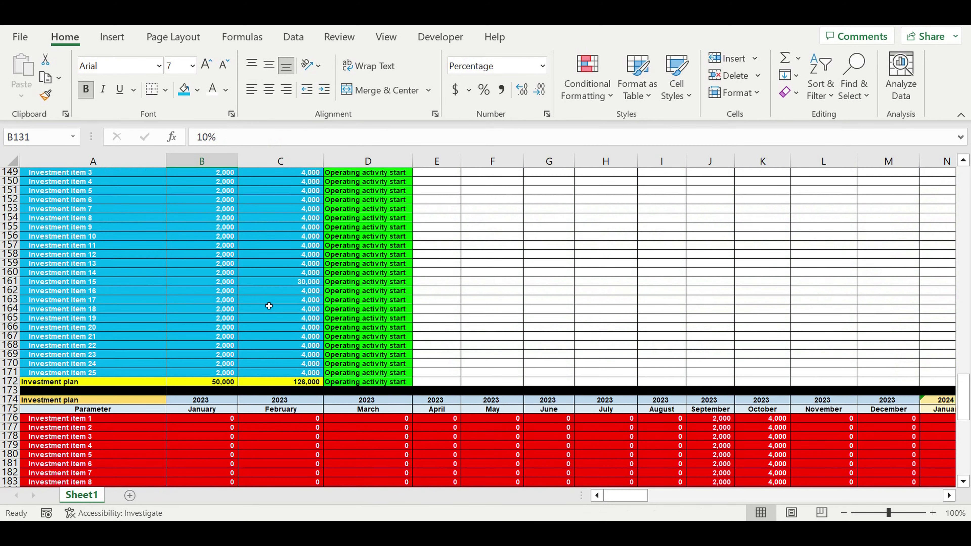
{"action": "scroll", "coordinate": [270, 303], "scroll_direction": "down", "scroll_amount": 1}
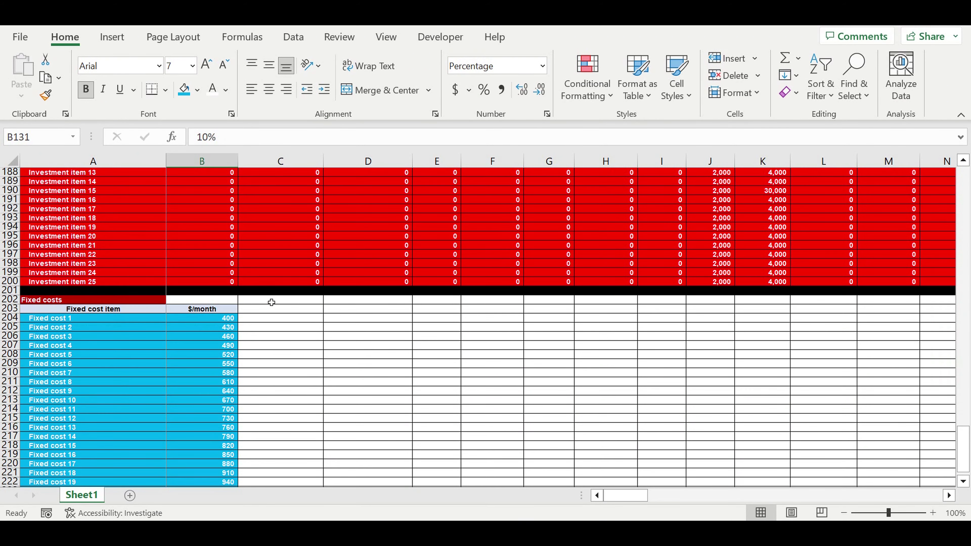
{"action": "scroll", "coordinate": [271, 302], "scroll_direction": "down", "scroll_amount": 1}
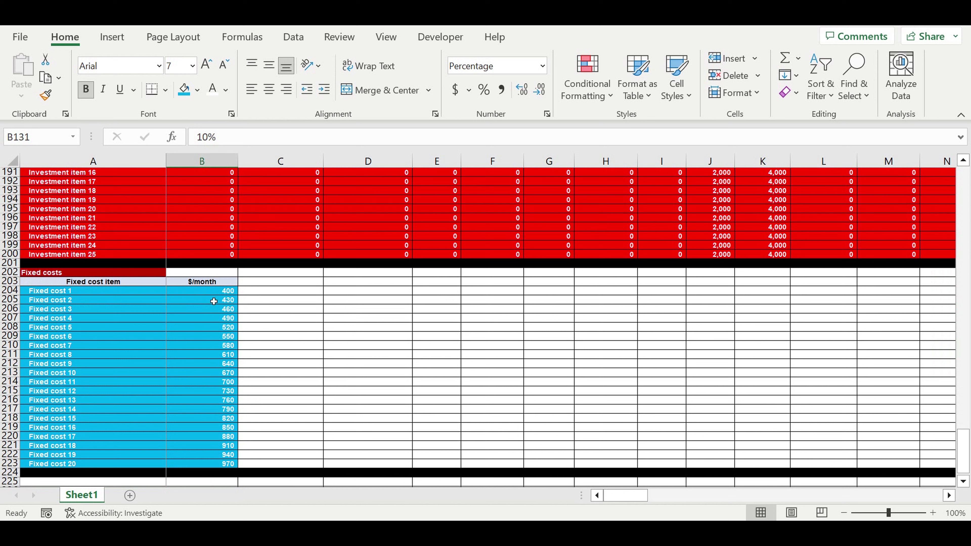
{"action": "left_click", "coordinate": [203, 295]}
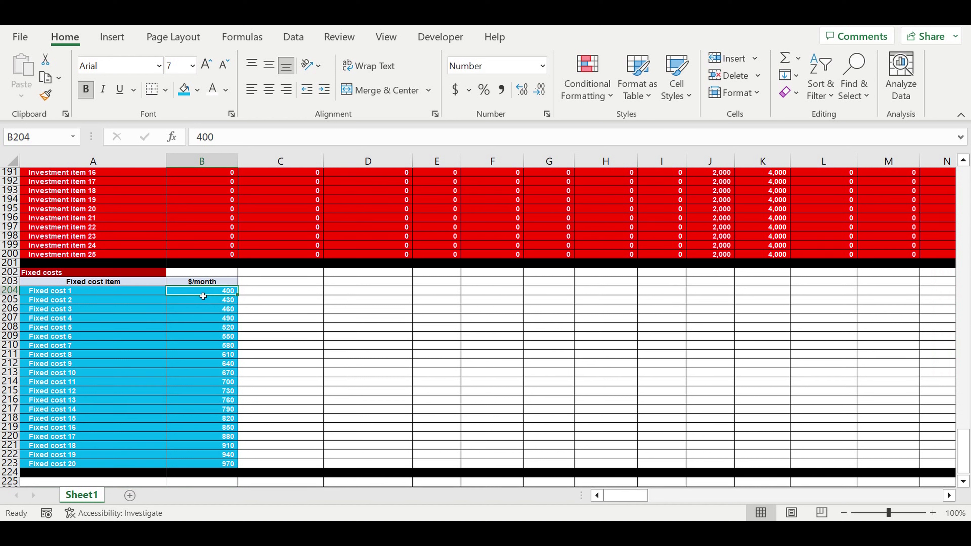
Review the fixed cost item names in A204:A223 and their monthly amounts in B204:B223
{"action": "left_click", "coordinate": [153, 292]}
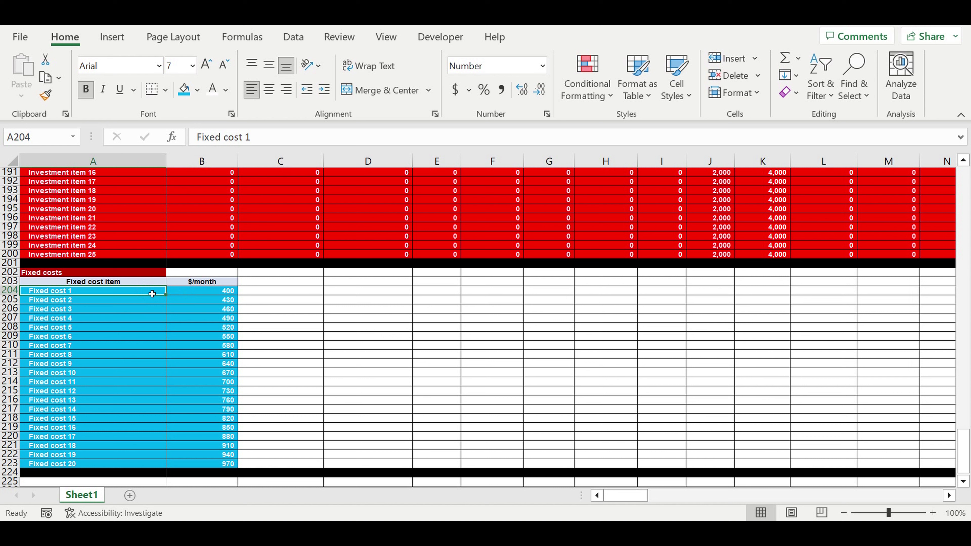
{"action": "left_click", "coordinate": [253, 312]}
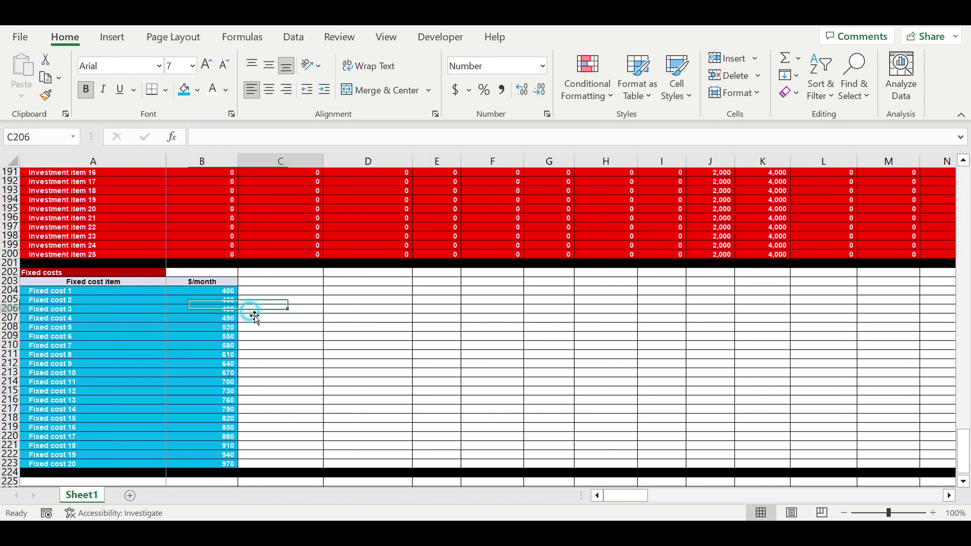
{"action": "left_click_drag", "start_coordinate": [65, 291], "coordinate": [66, 467]}
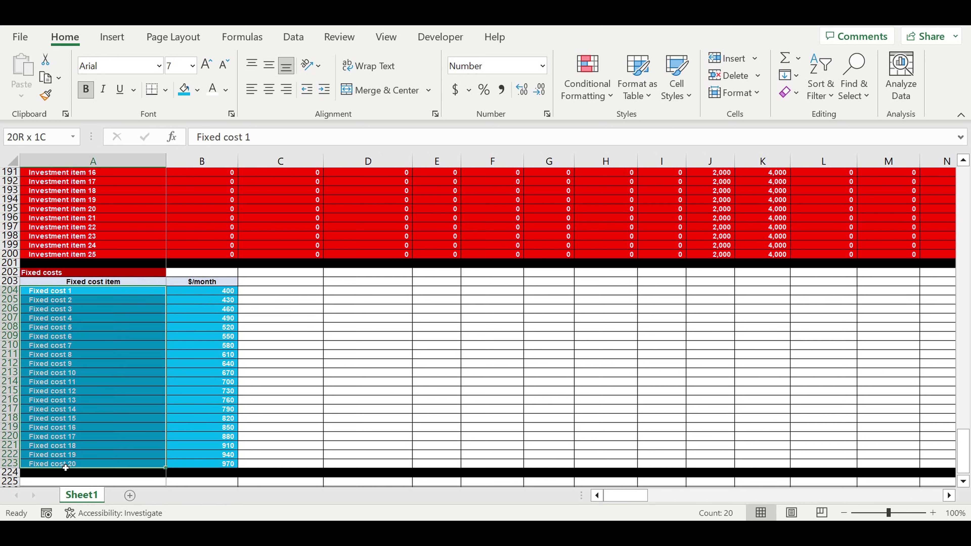
{"action": "left_click_drag", "start_coordinate": [206, 291], "coordinate": [211, 471]}
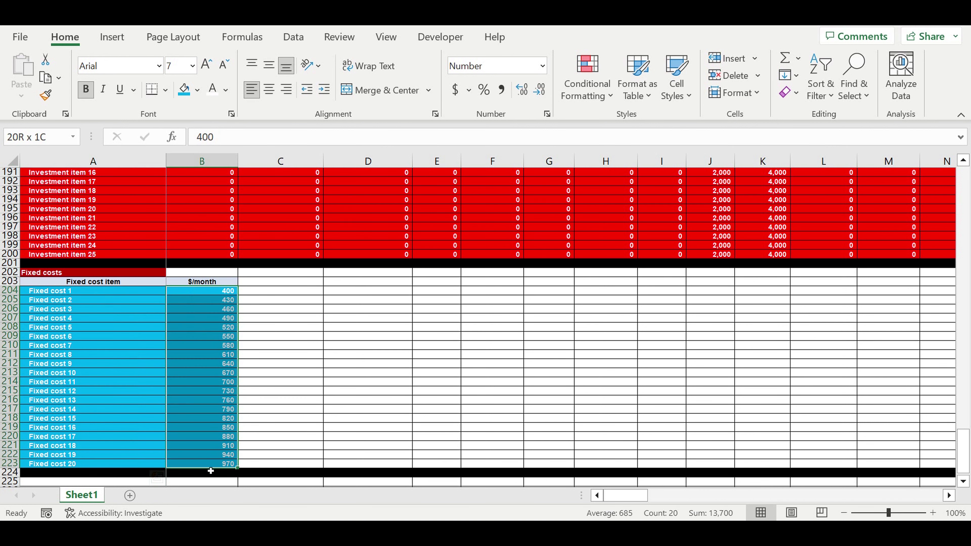
{"action": "left_click", "coordinate": [296, 391]}
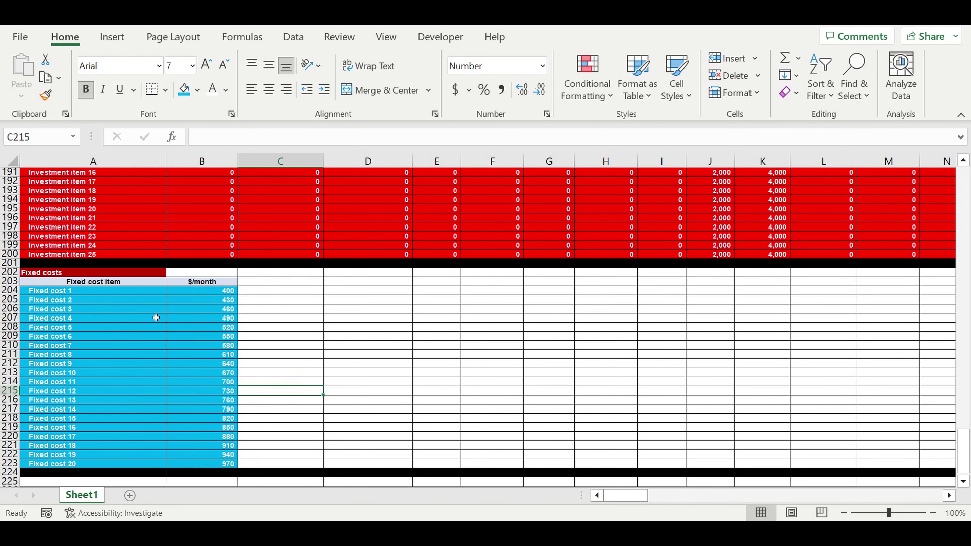
Copy the Investment plan timeline header rows 174:175 to row 225, below the fixed cost inputs
{"action": "scroll", "coordinate": [156, 318], "scroll_direction": "up", "scroll_amount": 7}
{"action": "left_click_drag", "start_coordinate": [9, 208], "coordinate": [14, 218]}
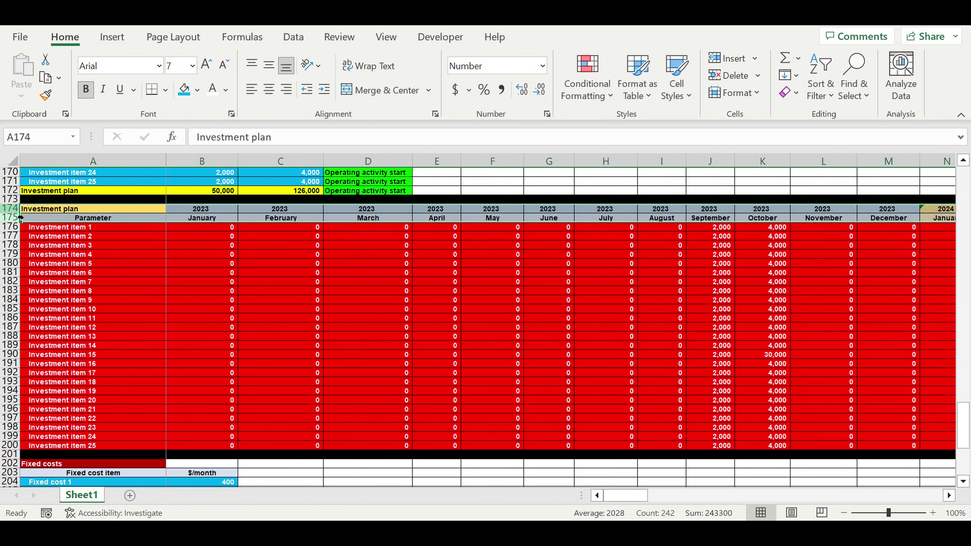
{"action": "key", "text": "ctrl+c"}
{"action": "left_click", "coordinate": [344, 318]}
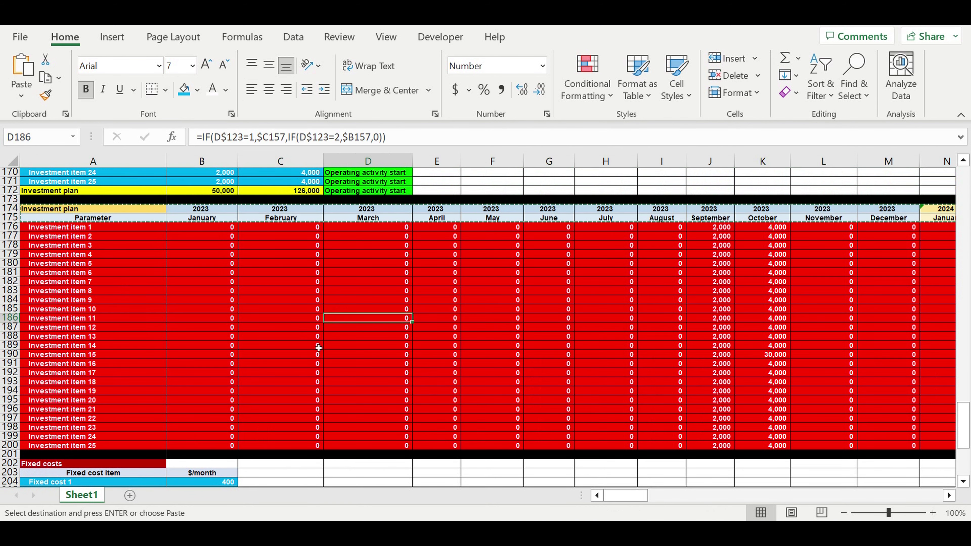
{"action": "scroll", "coordinate": [298, 344], "scroll_direction": "down", "scroll_amount": 7}
{"action": "scroll", "coordinate": [220, 400], "scroll_direction": "down", "scroll_amount": 3}
{"action": "left_click", "coordinate": [142, 399]}
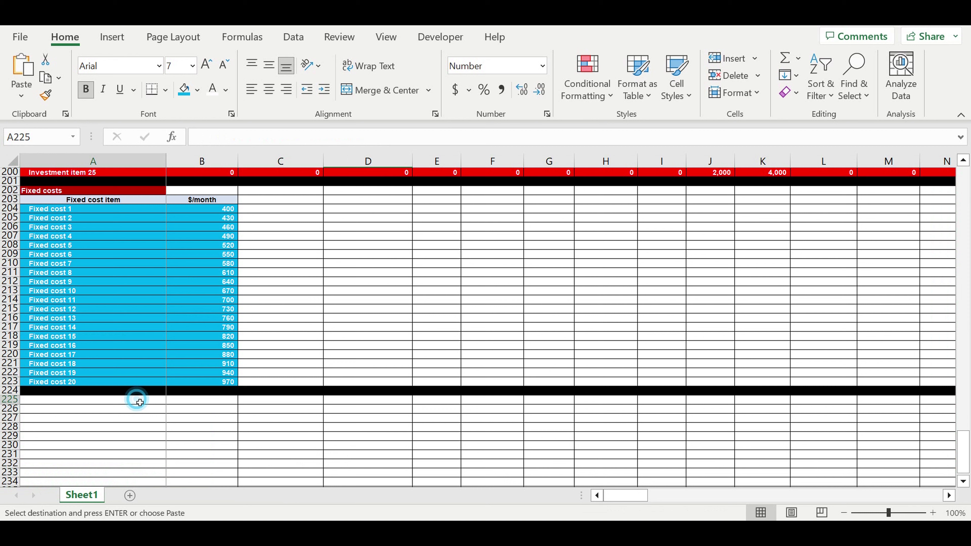
{"action": "key", "text": "ctrl+v"}
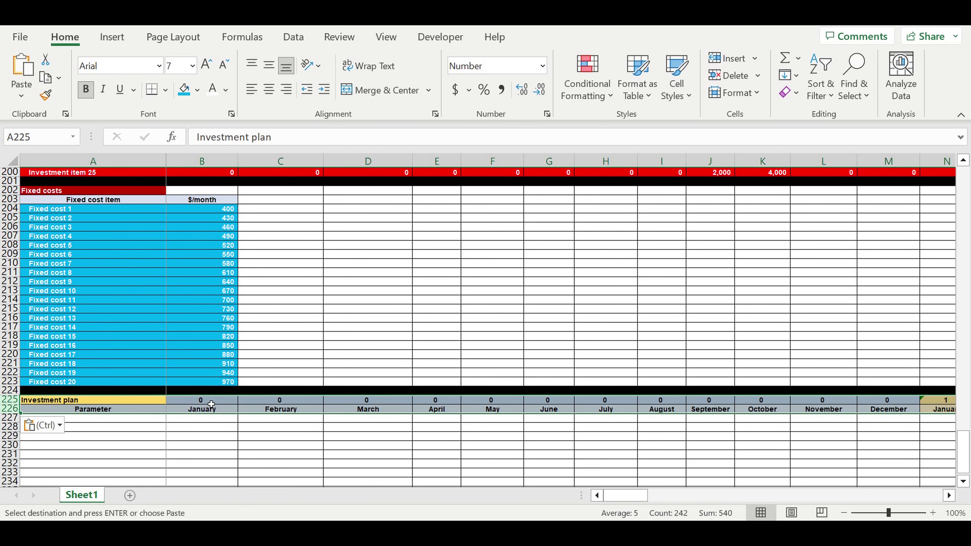
Link the first year of the copied header, B225, to the Investment plan header year in B174
{"action": "left_click", "coordinate": [211, 405]}
{"action": "type", "text": "="}
{"action": "scroll", "coordinate": [265, 369], "scroll_direction": "up", "scroll_amount": 3}
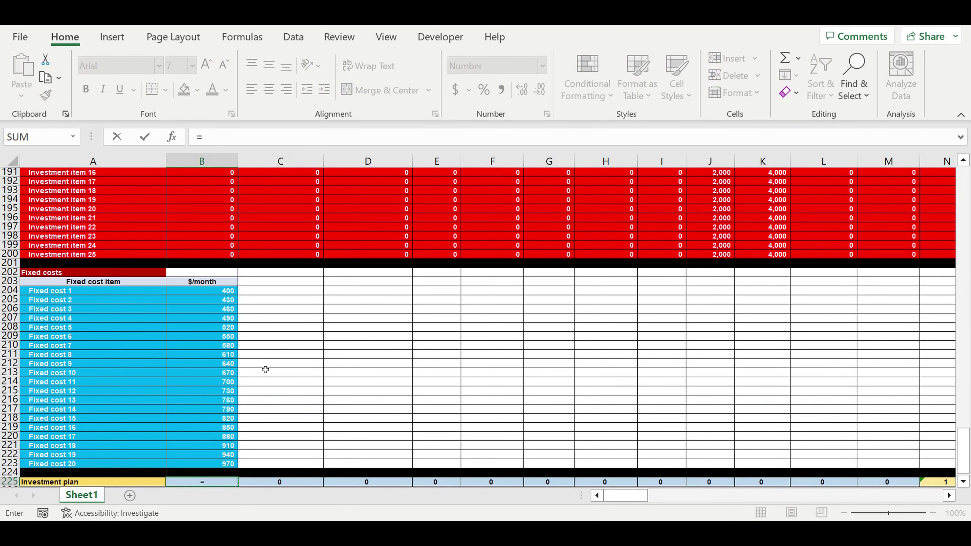
{"action": "scroll", "coordinate": [265, 369], "scroll_direction": "up", "scroll_amount": 6}
{"action": "left_click", "coordinate": [198, 183]}
{"action": "key", "text": "Return"}
{"action": "scroll", "coordinate": [131, 395], "scroll_direction": "down", "scroll_amount": 4}
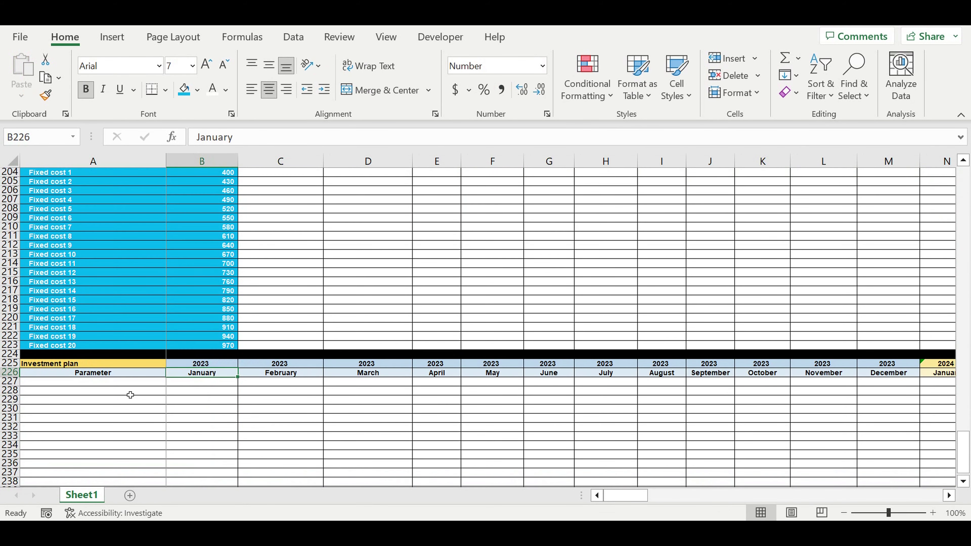
Retitle A225 as "Fixed costs" and give it a dark grey fill with white text
{"action": "left_click", "coordinate": [71, 365]}
{"action": "type", "text": "Fixed costs"}
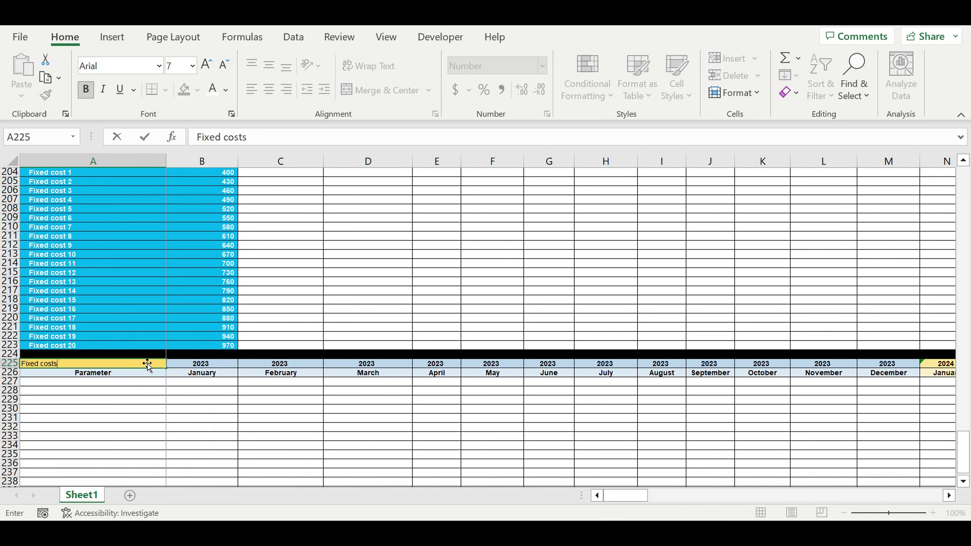
{"action": "key", "text": "Return"}
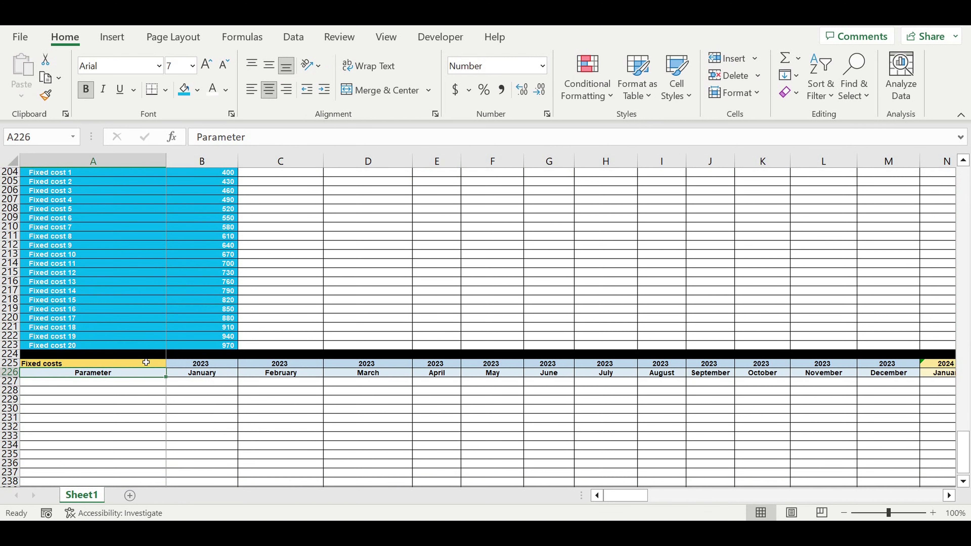
{"action": "left_click", "coordinate": [137, 365]}
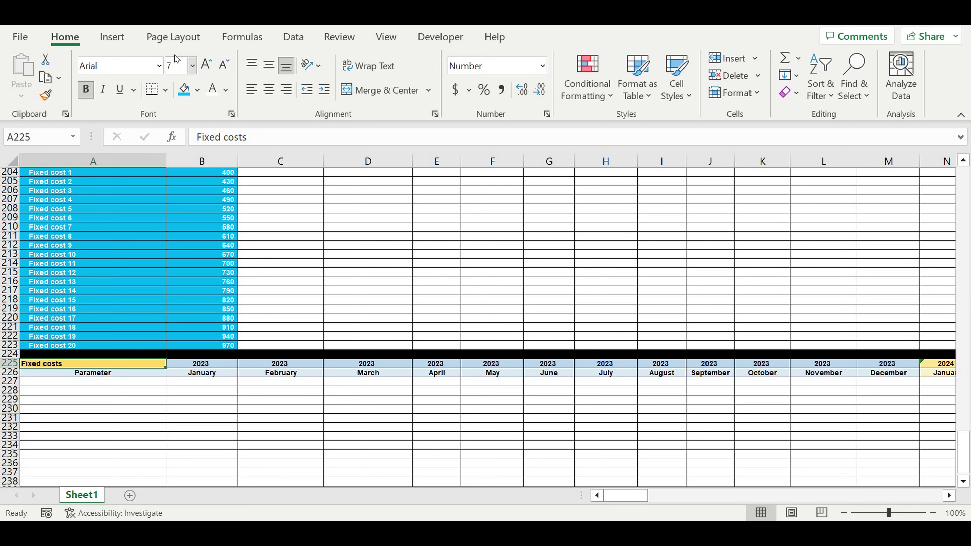
{"action": "left_click", "coordinate": [198, 91]}
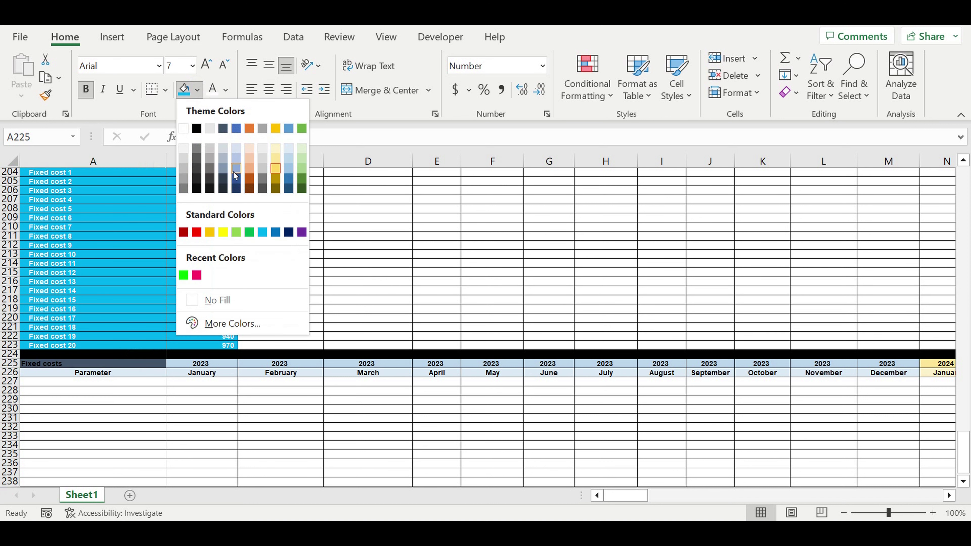
{"action": "left_click", "coordinate": [208, 169]}
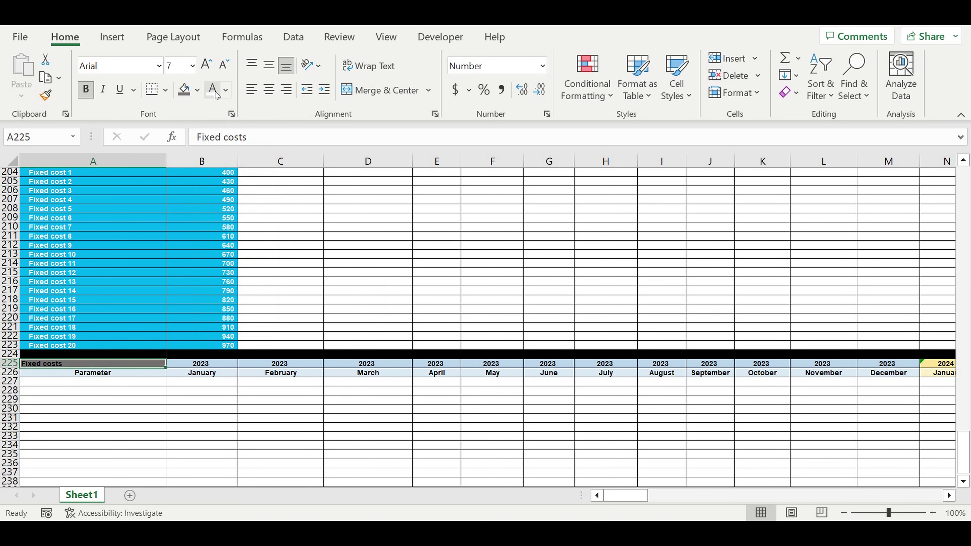
Link A227 to the first fixed cost name with the formula =A204
{"action": "left_click", "coordinate": [139, 386]}
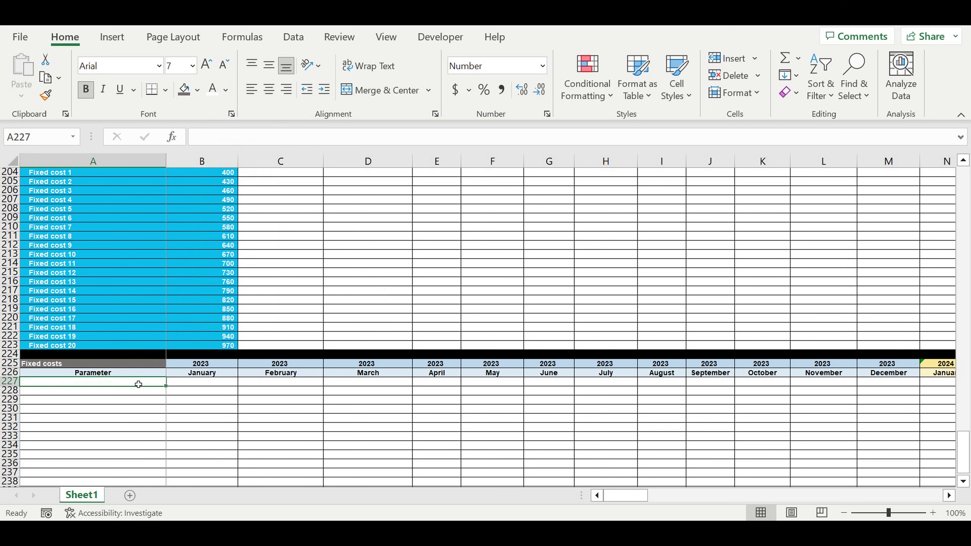
{"action": "type", "text": "="}
{"action": "scroll", "coordinate": [74, 306], "scroll_direction": "up", "scroll_amount": 5}
{"action": "left_click", "coordinate": [50, 310]}
{"action": "key", "text": "Return"}
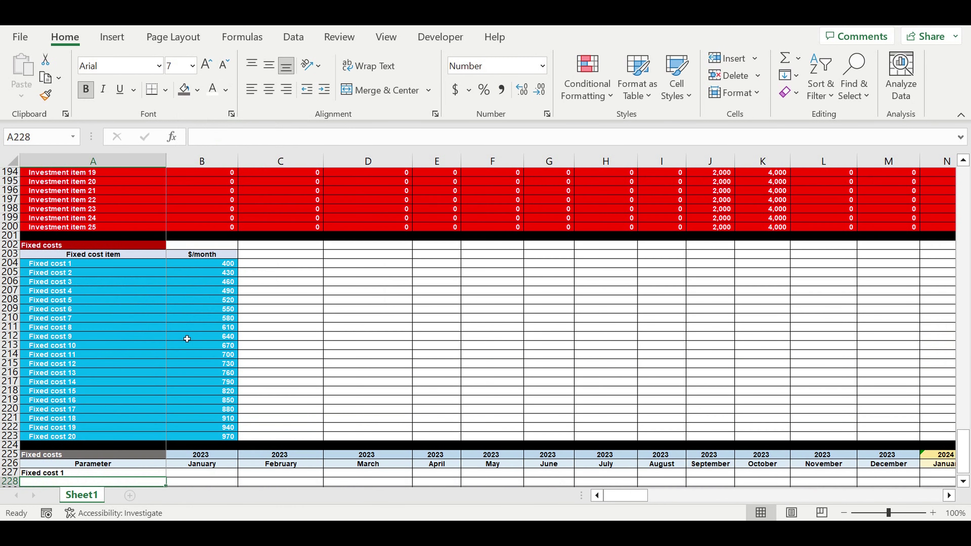
Indent the linked name in A227 by one level and fill it down through A246
{"action": "scroll", "coordinate": [194, 359], "scroll_direction": "down", "scroll_amount": 7}
{"action": "left_click", "coordinate": [76, 282]}
{"action": "left_click", "coordinate": [324, 89]}
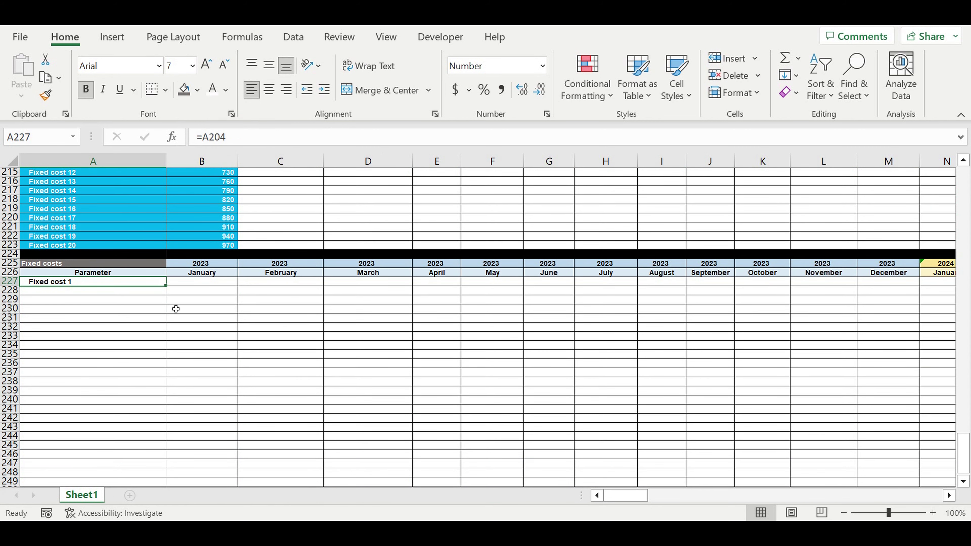
{"action": "left_click_drag", "start_coordinate": [168, 294], "coordinate": [167, 458]}
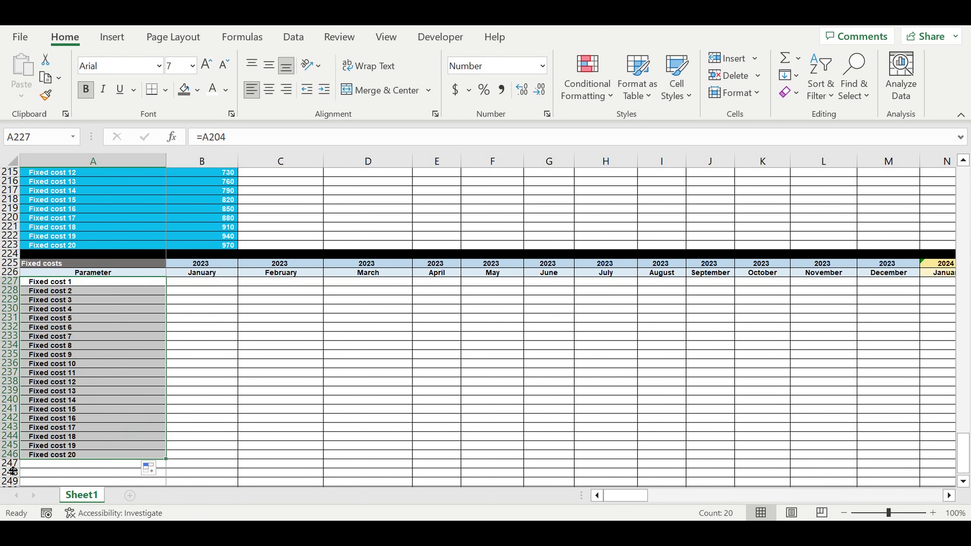
Fill the whole of row 247 with black as a divider below the Fixed costs timeline
{"action": "left_click", "coordinate": [9, 463]}
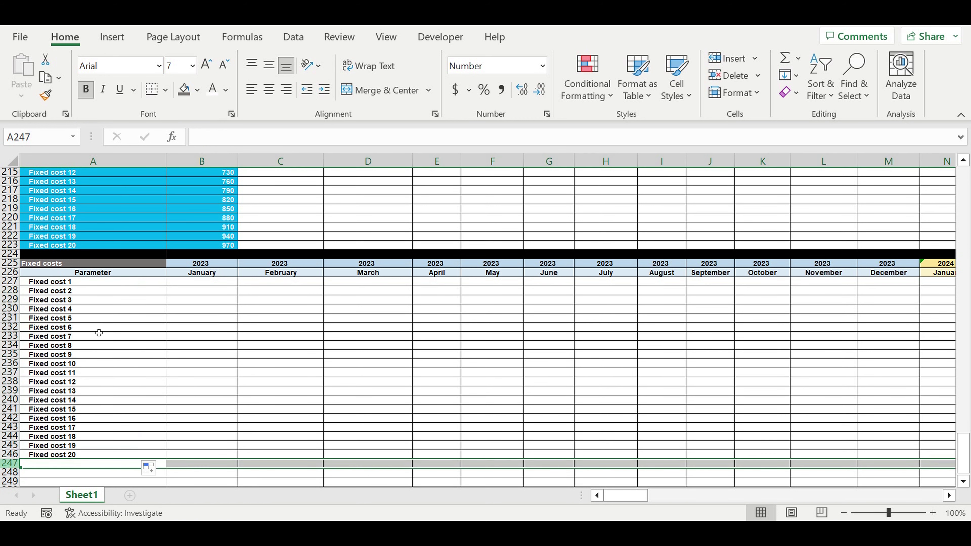
{"action": "left_click", "coordinate": [198, 90]}
{"action": "left_click", "coordinate": [204, 126]}
{"action": "left_click", "coordinate": [287, 315]}
Begin the January 2023 formula for Fixed cost 1 in B227 with the column-locked monthly amount, =$B204
{"action": "left_click", "coordinate": [220, 285]}
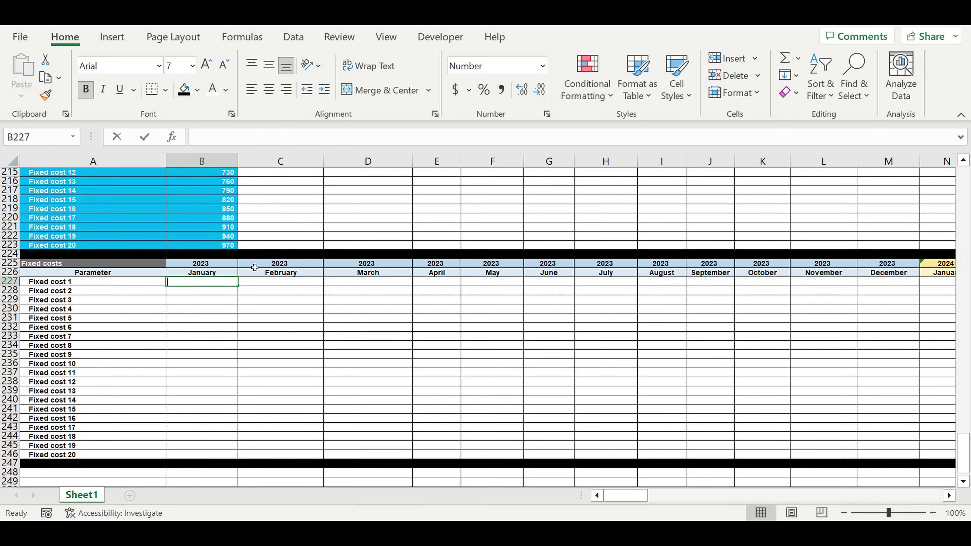
{"action": "type", "text": "="}
{"action": "scroll", "coordinate": [302, 263], "scroll_direction": "up", "scroll_amount": 5}
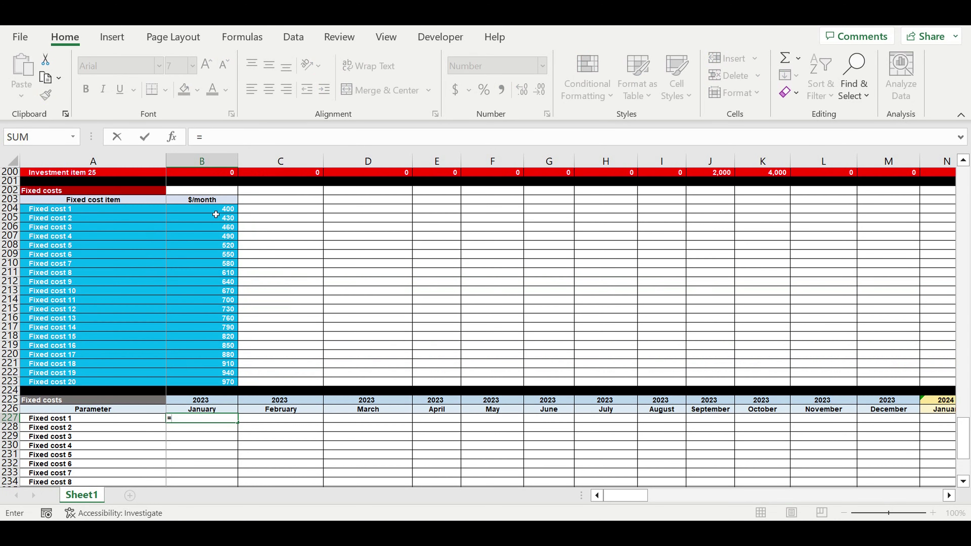
{"action": "left_click", "coordinate": [215, 209]}
{"action": "left_click", "coordinate": [204, 137]}
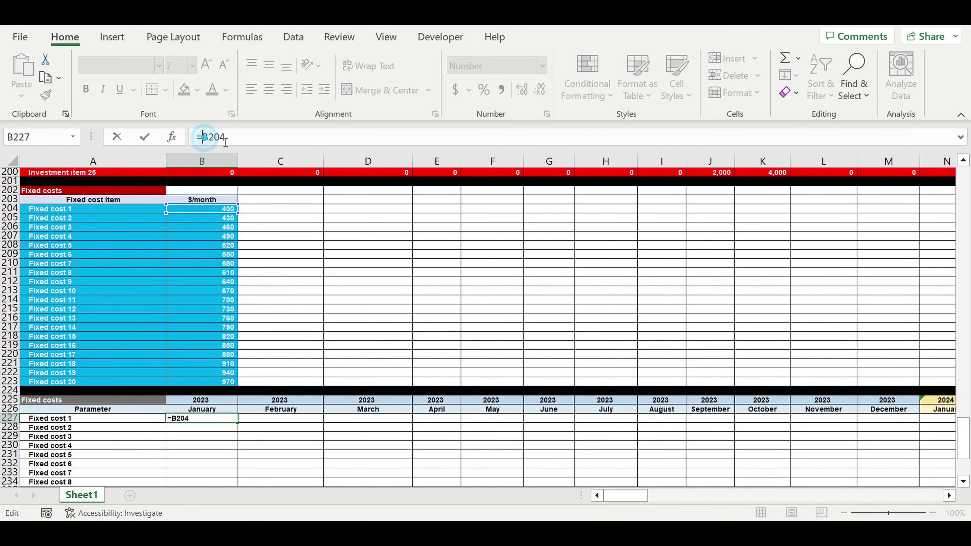
{"action": "type", "text": "$"}
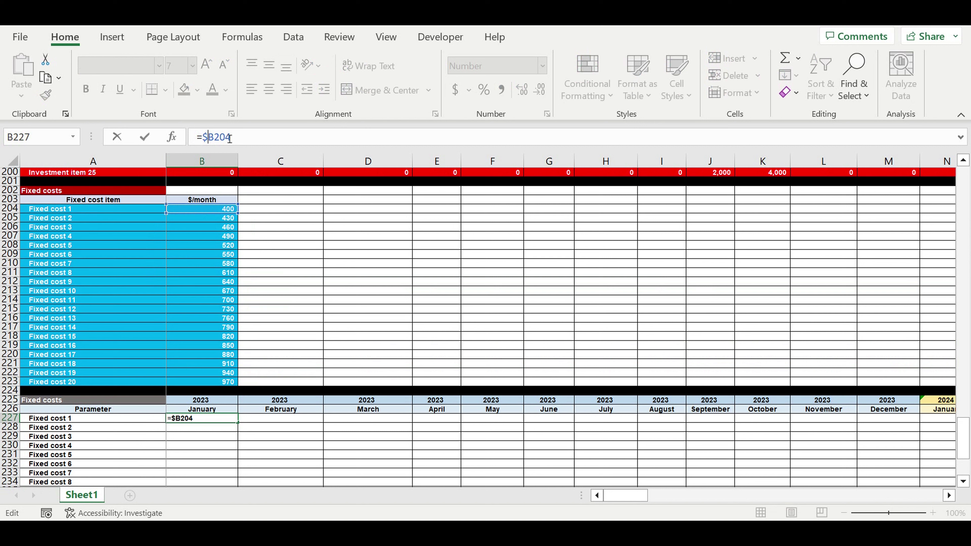
{"action": "left_click", "coordinate": [263, 141]}
Multiply the amount in B227 by the row-locked Operating activity start (0-1-1) flag, completing the formula =$B204*B$120
{"action": "type", "text": "*"}
{"action": "scroll", "coordinate": [388, 261], "scroll_direction": "up", "scroll_amount": 4}
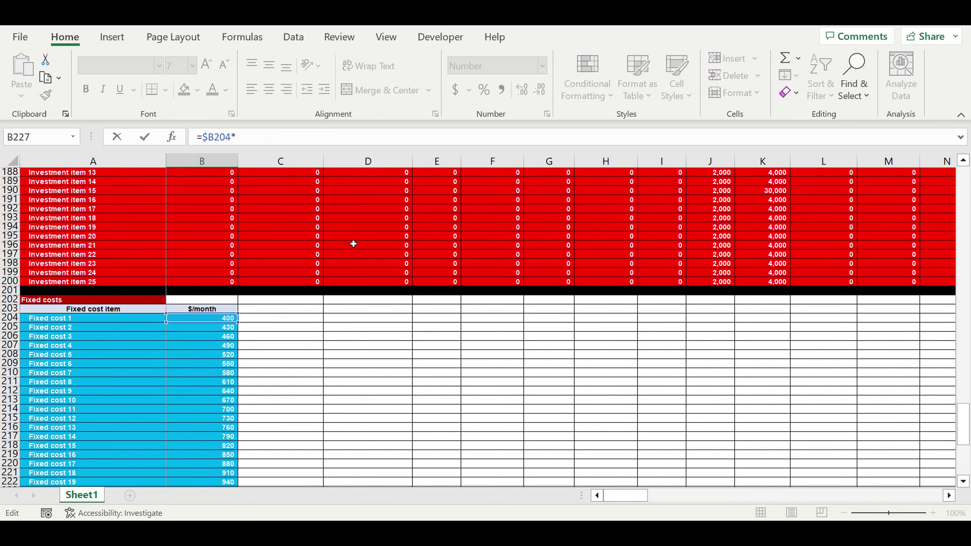
{"action": "scroll", "coordinate": [321, 262], "scroll_direction": "up", "scroll_amount": 13}
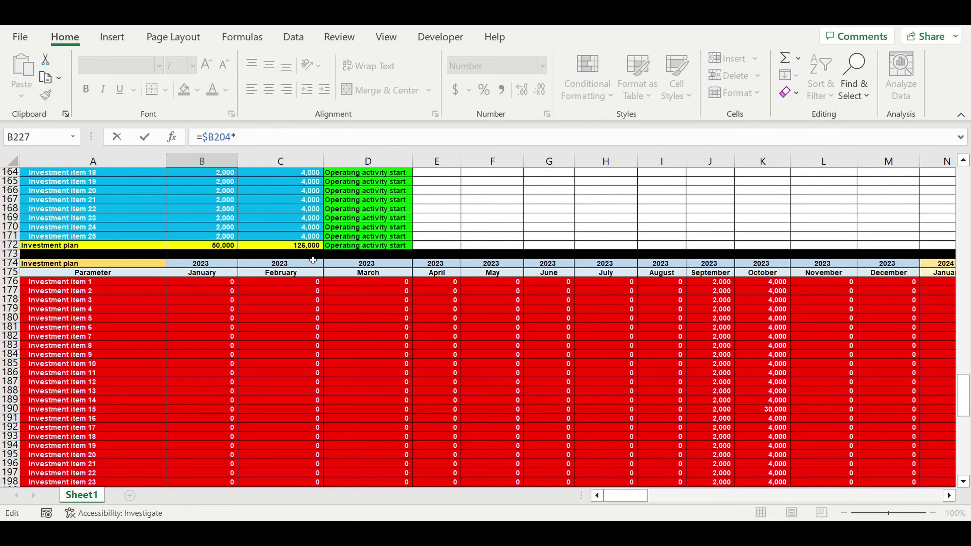
{"action": "scroll", "coordinate": [308, 256], "scroll_direction": "up", "scroll_amount": 12}
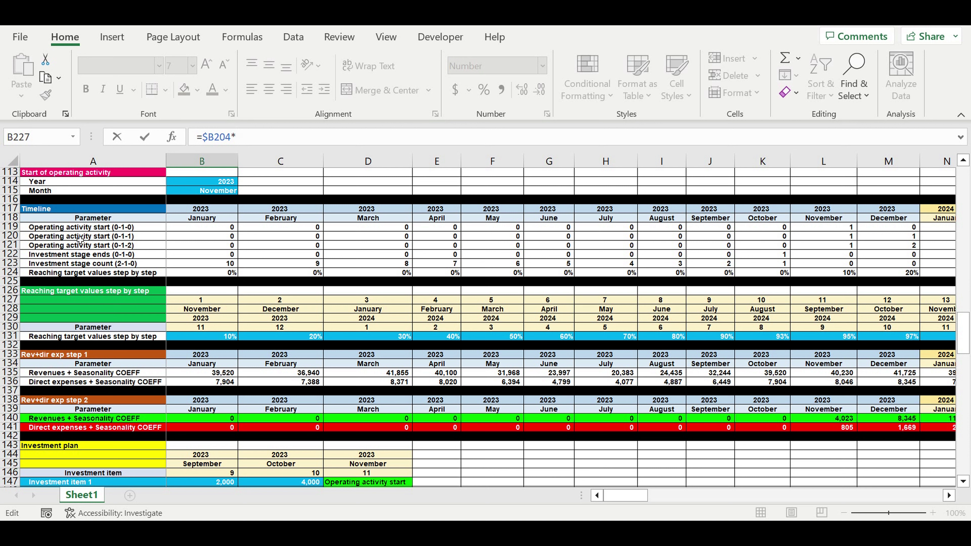
{"action": "left_click", "coordinate": [178, 239]}
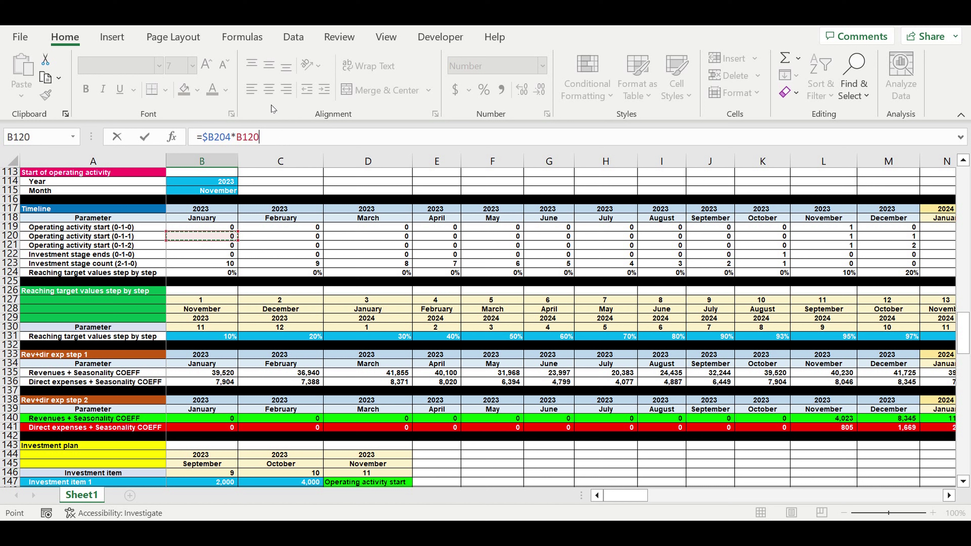
{"action": "left_click", "coordinate": [262, 144]}
{"action": "type", "text": "$"}
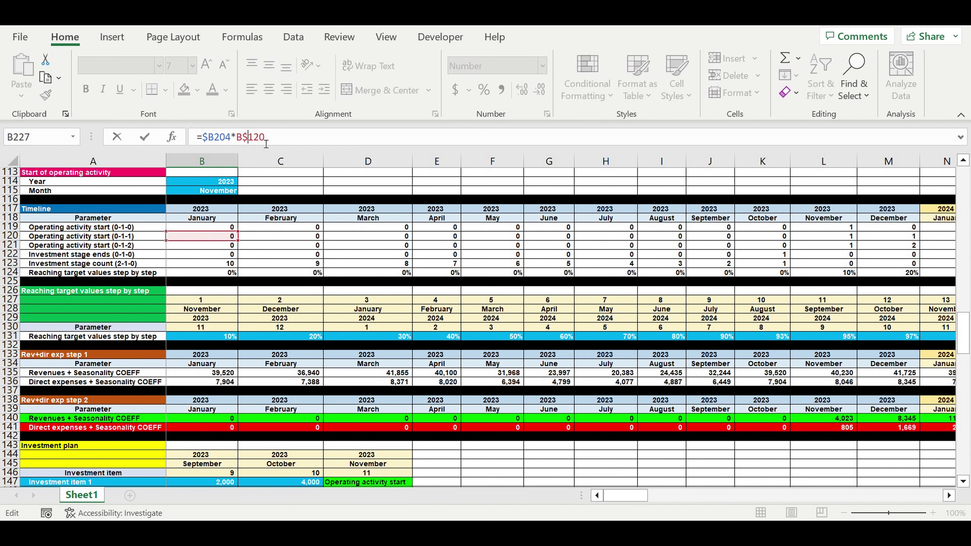
{"action": "scroll", "coordinate": [372, 393], "scroll_direction": "down", "scroll_amount": 20}
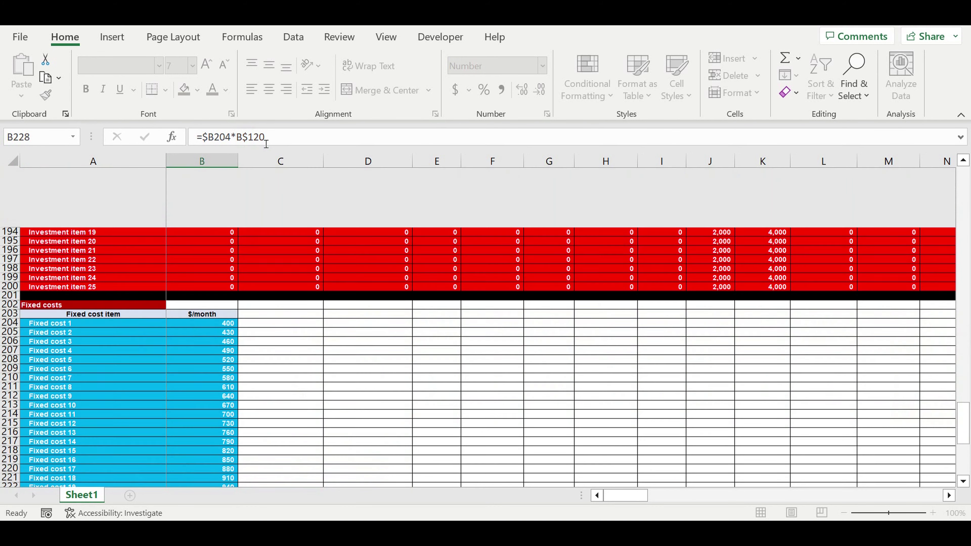
{"action": "key", "text": "Return"}
Fill the B227 formula down to row 246 and across to December 2032 in column DQ
{"action": "scroll", "coordinate": [349, 373], "scroll_direction": "down", "scroll_amount": 8}
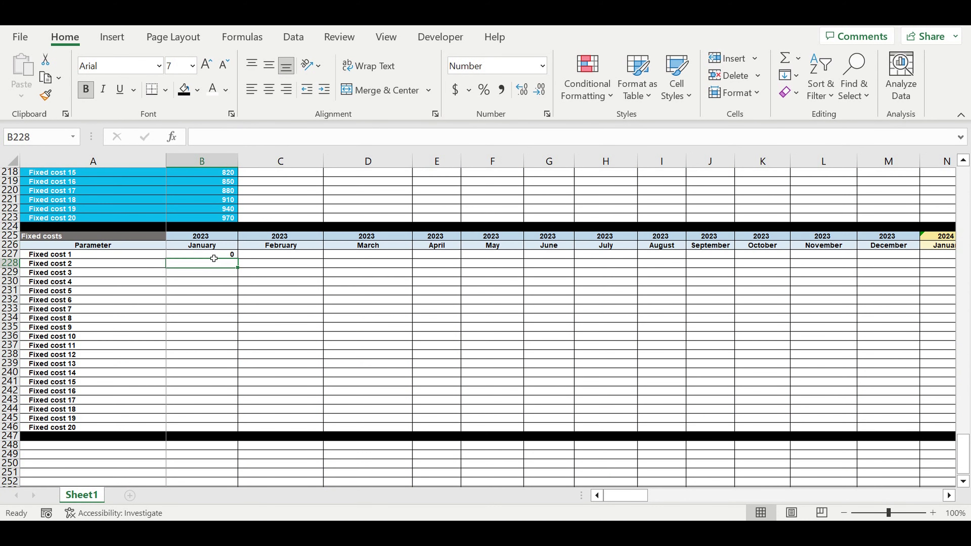
{"action": "left_click", "coordinate": [230, 255]}
{"action": "left_click_drag", "start_coordinate": [237, 258], "coordinate": [797, 309]}
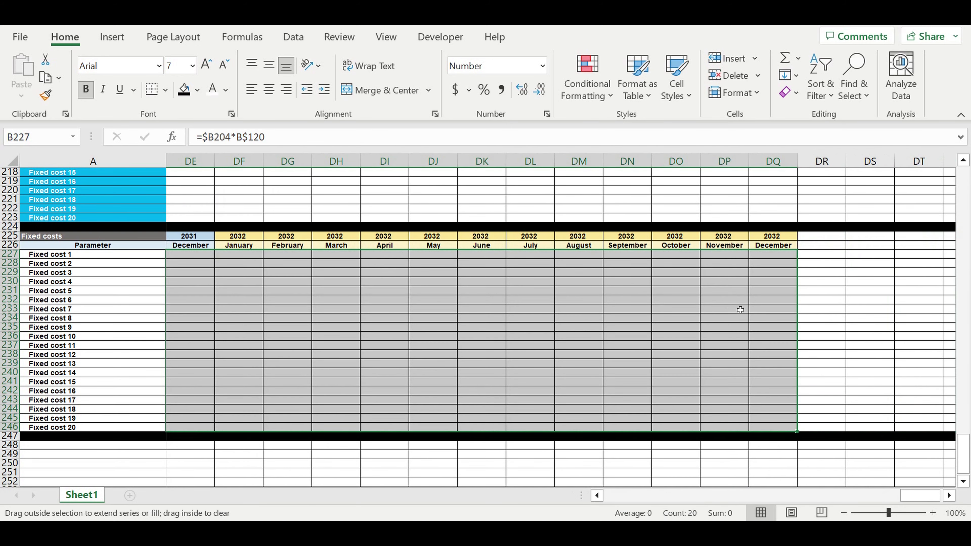
{"action": "left_click", "coordinate": [672, 315]}
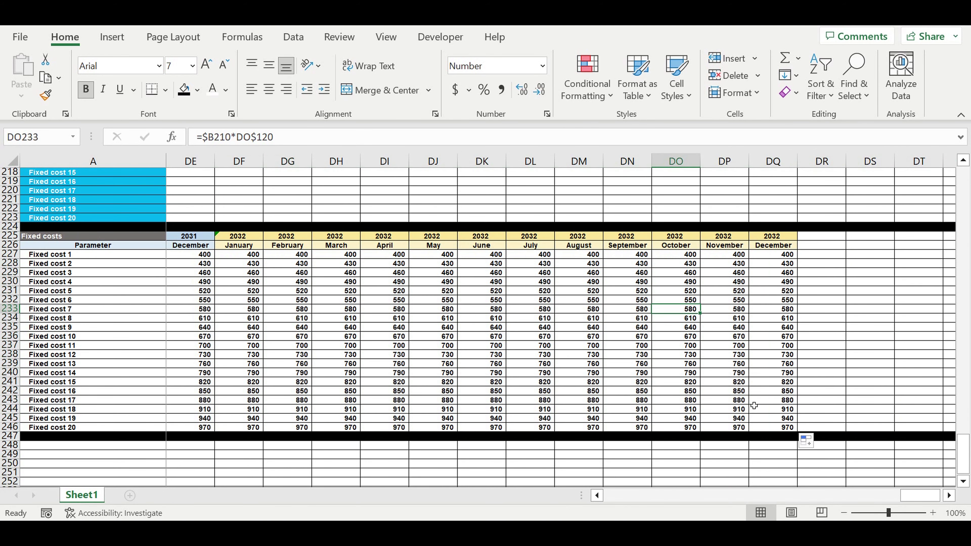
{"action": "left_click_drag", "start_coordinate": [919, 496], "coordinate": [529, 512]}
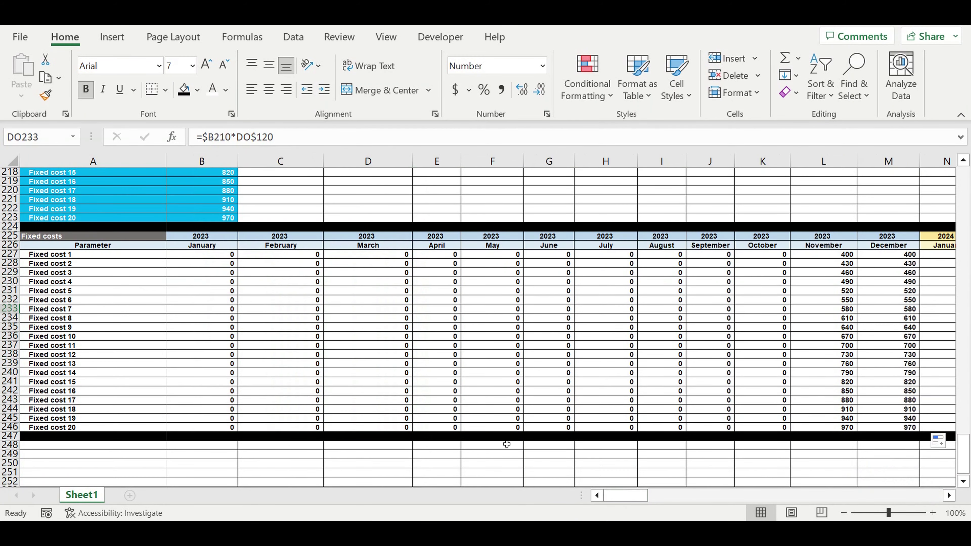
Format the whole of rows 227 to 246 in the Fixed costs timeline with a red fill and white text
{"action": "left_click", "coordinate": [474, 336]}
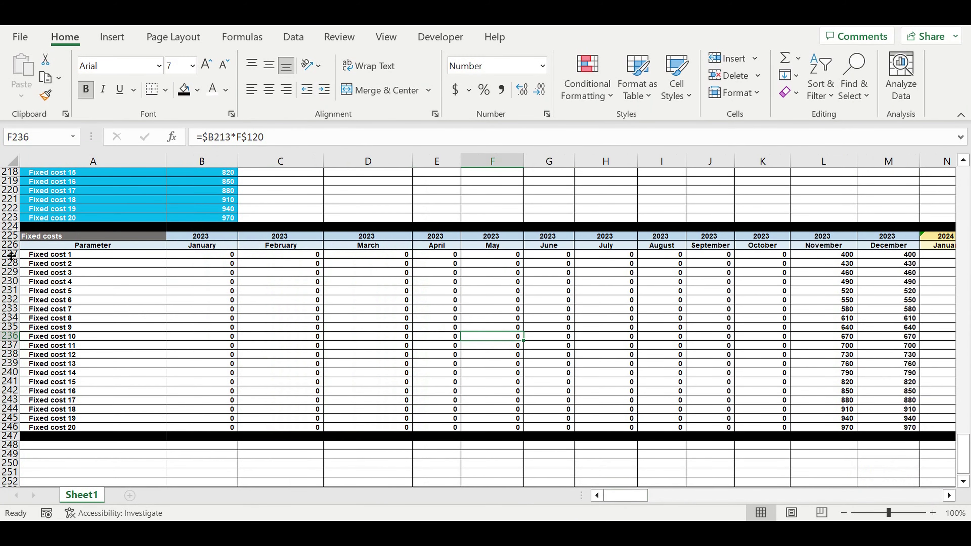
{"action": "left_click_drag", "start_coordinate": [7, 255], "coordinate": [3, 427]}
{"action": "left_click", "coordinate": [215, 88]}
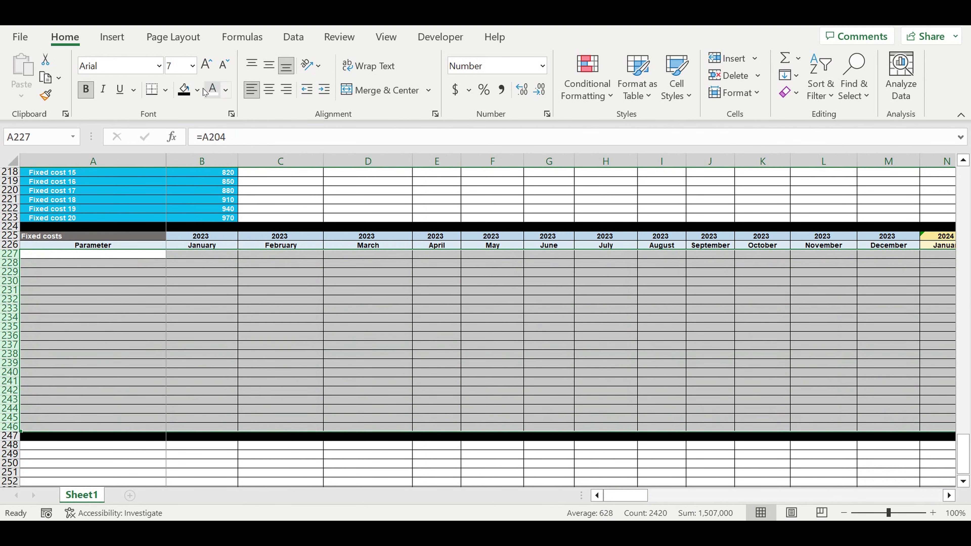
{"action": "left_click", "coordinate": [197, 90]}
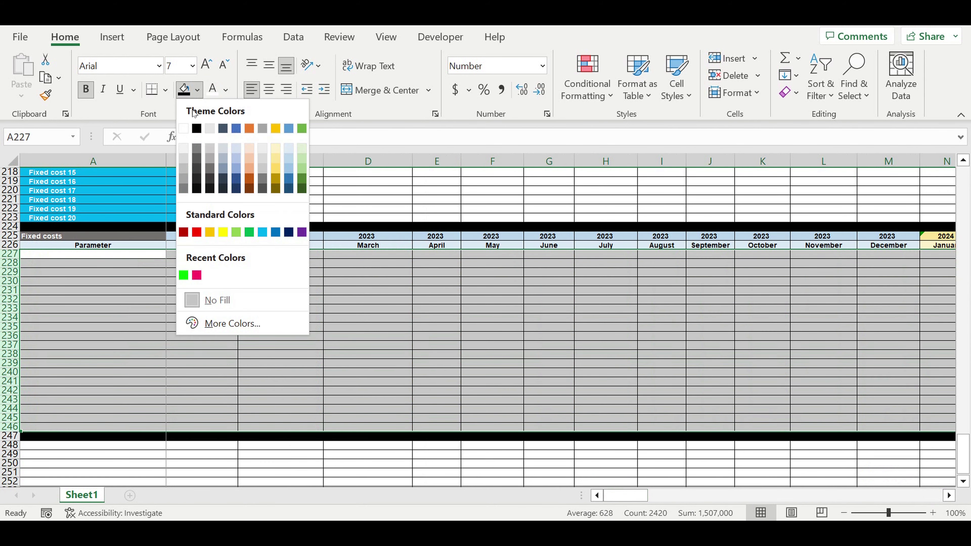
{"action": "left_click", "coordinate": [196, 233]}
{"action": "left_click", "coordinate": [294, 322]}
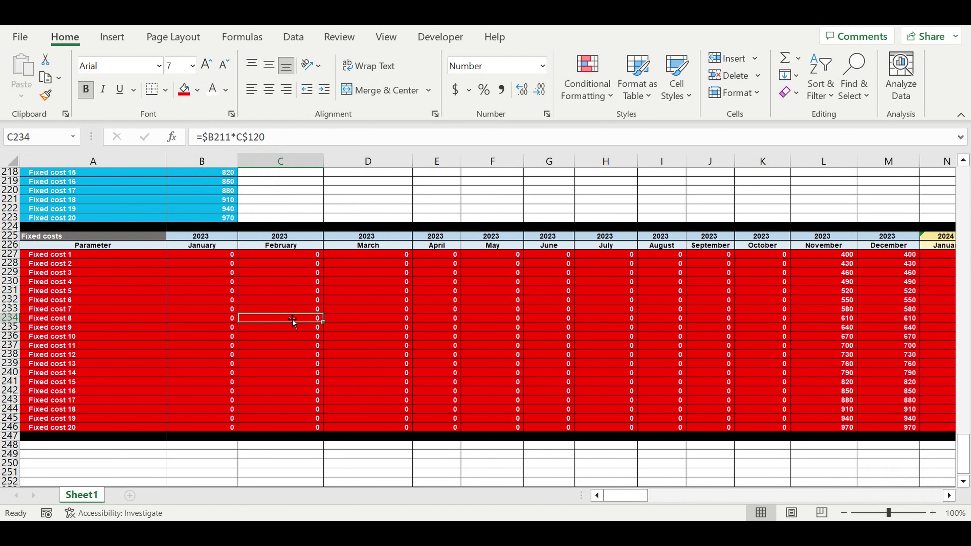
{"action": "left_click", "coordinate": [294, 301]}
Set the month under Start of operating activity to July, keeping the year 2023
{"action": "scroll", "coordinate": [294, 301], "scroll_direction": "up", "scroll_amount": 3}
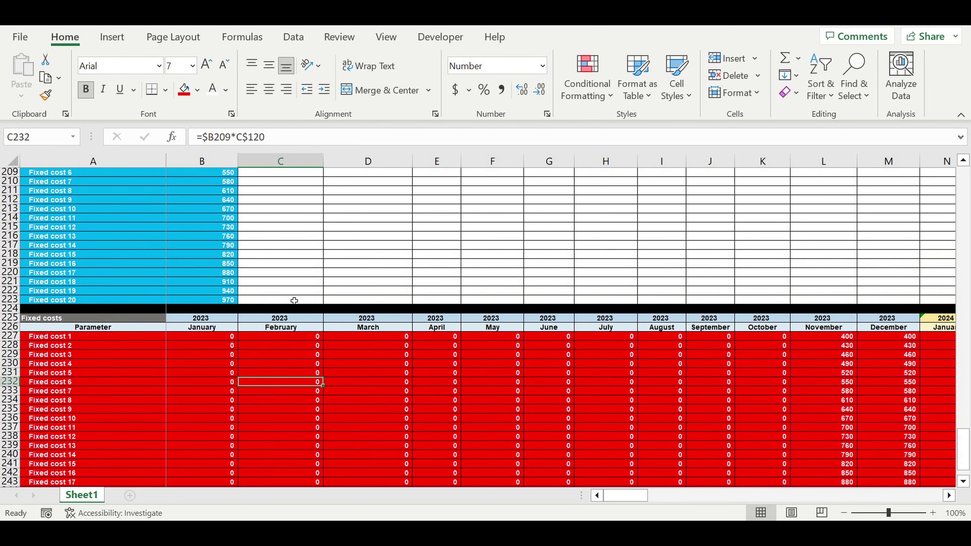
{"action": "scroll", "coordinate": [294, 301], "scroll_direction": "up", "scroll_amount": 13}
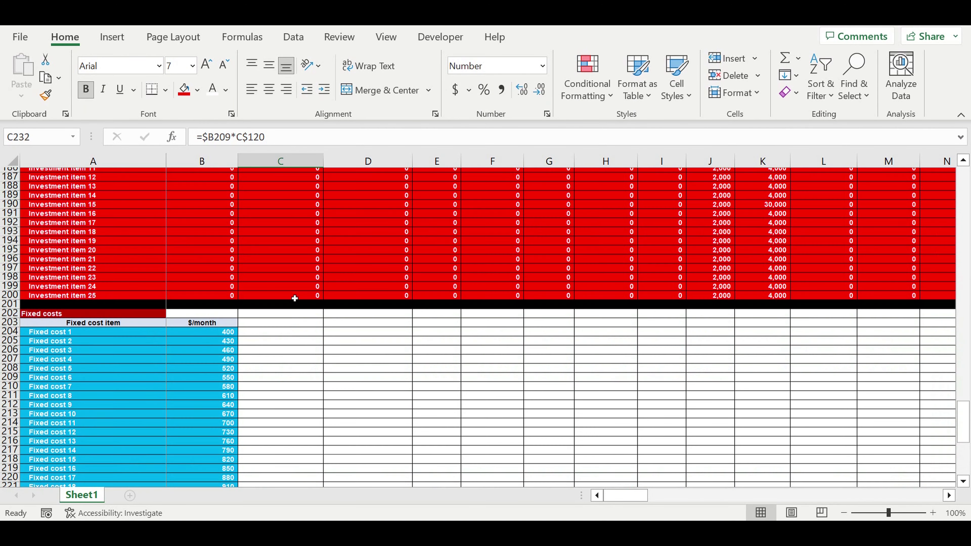
{"action": "scroll", "coordinate": [294, 298], "scroll_direction": "down", "scroll_amount": 9}
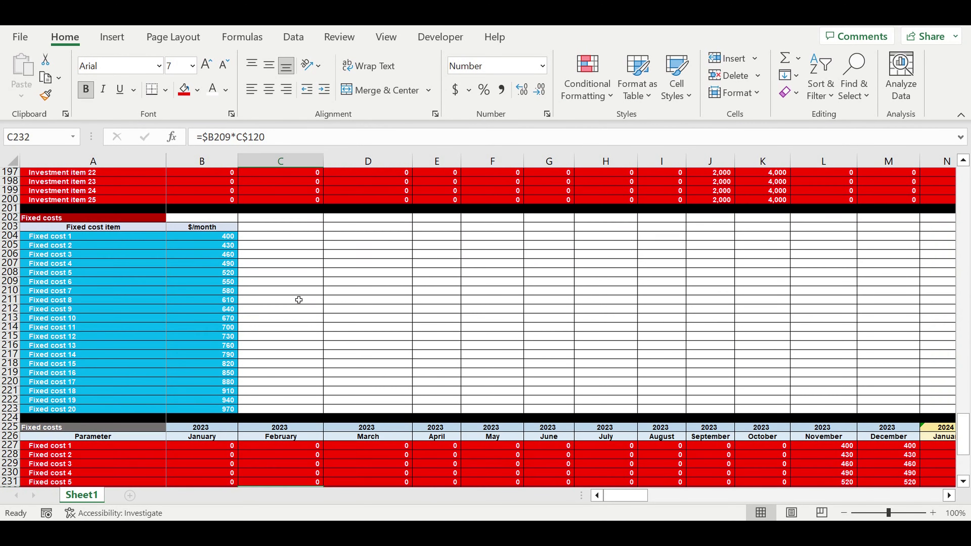
{"action": "scroll", "coordinate": [785, 393], "scroll_direction": "down", "scroll_amount": 2}
{"action": "left_click_drag", "start_coordinate": [834, 387], "coordinate": [835, 455]}
{"action": "scroll", "coordinate": [365, 280], "scroll_direction": "up", "scroll_amount": 9}
{"action": "scroll", "coordinate": [365, 280], "scroll_direction": "up", "scroll_amount": 19}
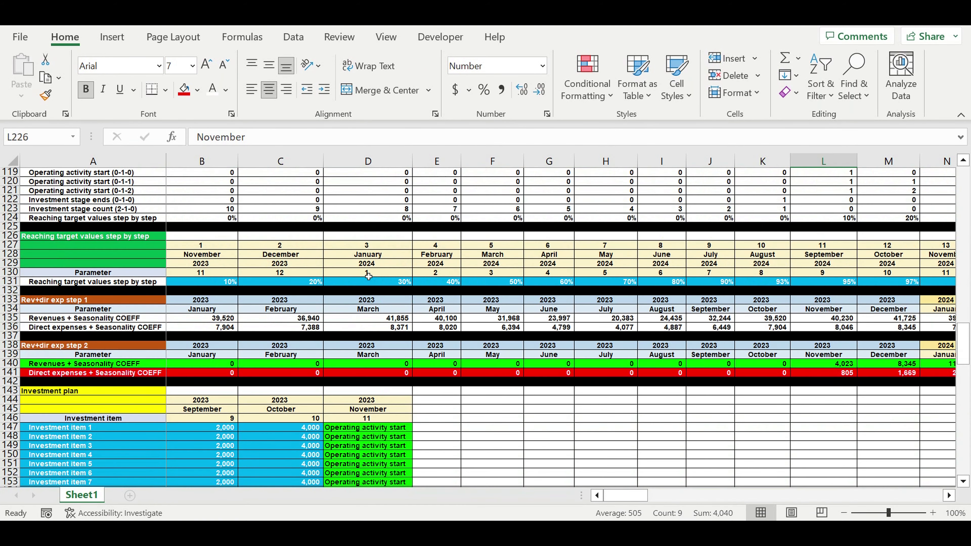
{"action": "scroll", "coordinate": [368, 276], "scroll_direction": "up", "scroll_amount": 4}
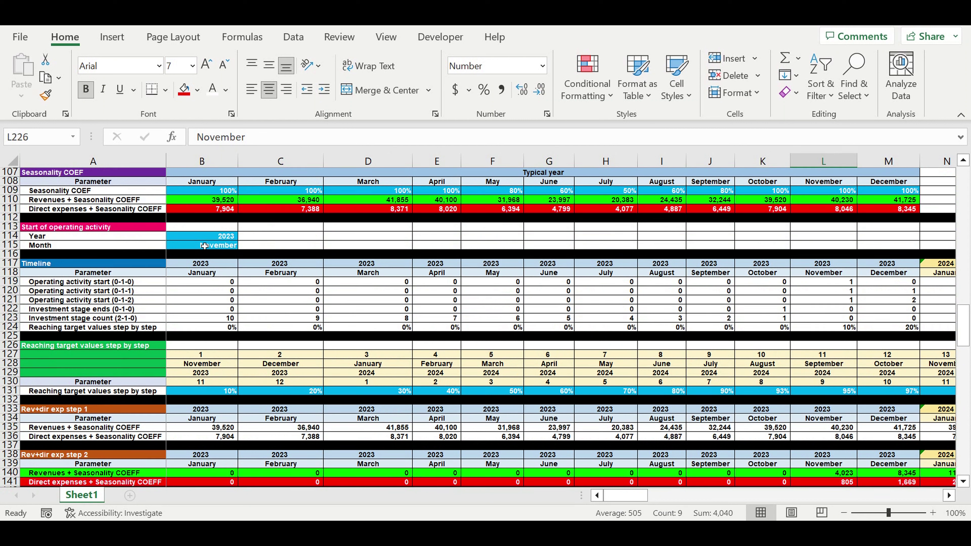
{"action": "left_click", "coordinate": [204, 246]}
{"action": "left_click", "coordinate": [242, 246]}
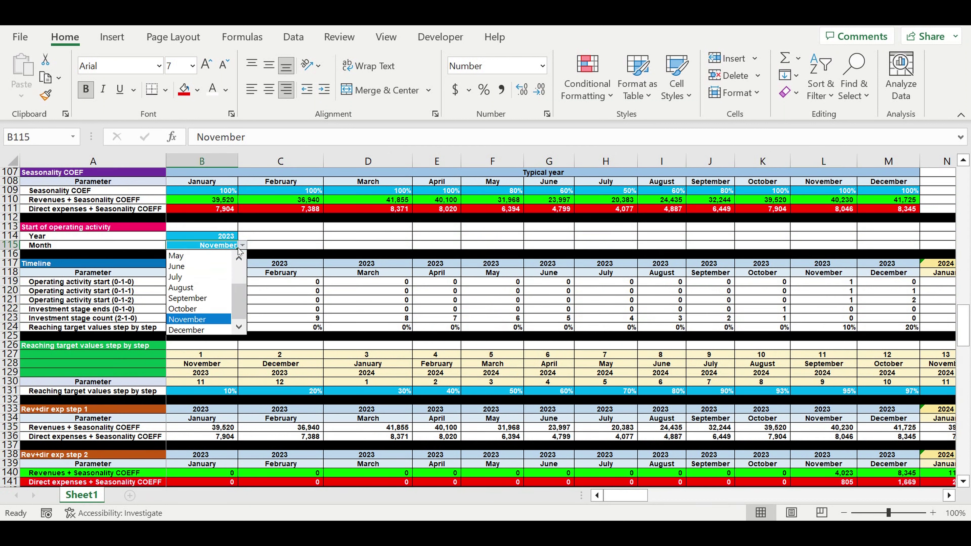
{"action": "left_click", "coordinate": [202, 277]}
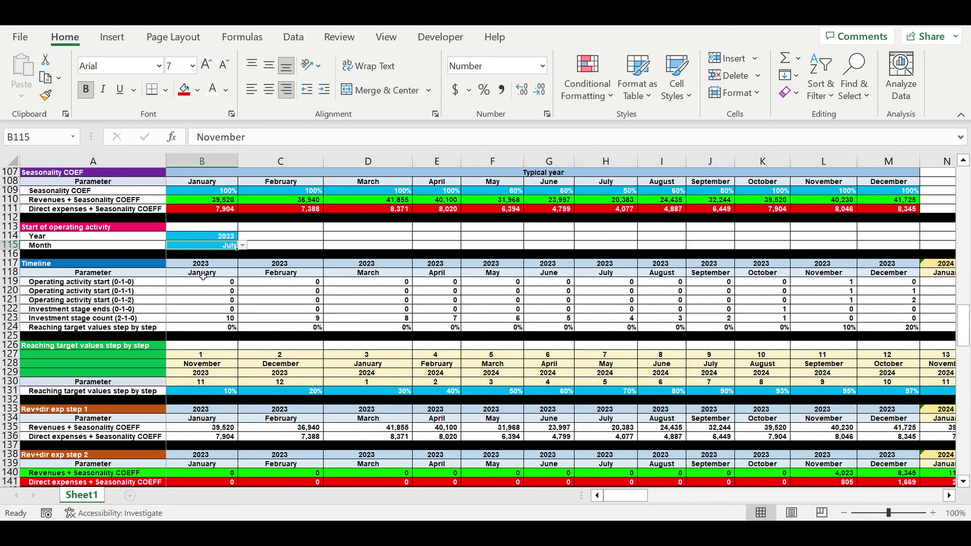
Examine the Investment plan timeline around May, June and July 2023 to see how the amounts follow the start month
{"action": "scroll", "coordinate": [461, 341], "scroll_direction": "down", "scroll_amount": 4}
{"action": "scroll", "coordinate": [461, 341], "scroll_direction": "down", "scroll_amount": 17}
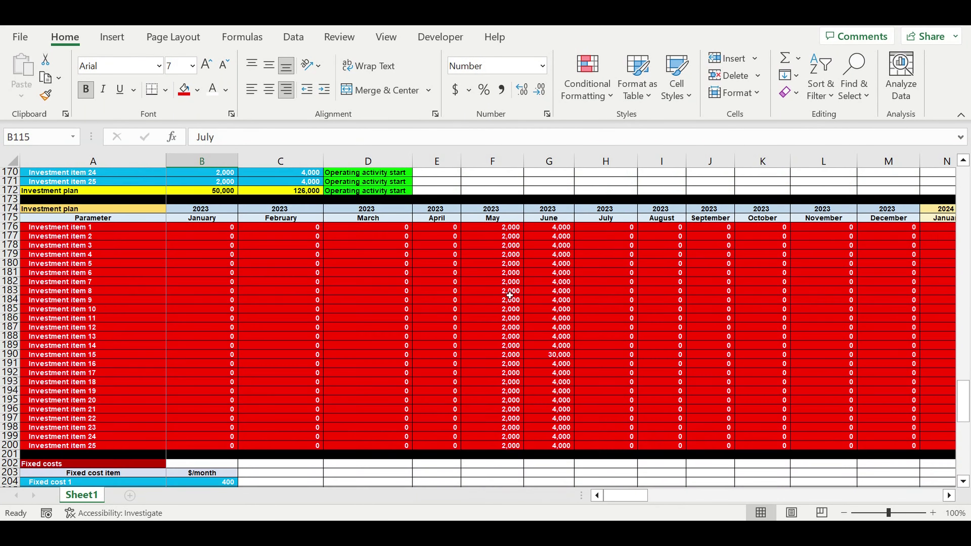
{"action": "scroll", "coordinate": [510, 295], "scroll_direction": "up", "scroll_amount": 1}
{"action": "left_click_drag", "start_coordinate": [493, 281], "coordinate": [551, 409]}
{"action": "left_click_drag", "start_coordinate": [606, 282], "coordinate": [613, 419]}
{"action": "left_click_drag", "start_coordinate": [549, 282], "coordinate": [510, 459]}
{"action": "left_click", "coordinate": [514, 386]}
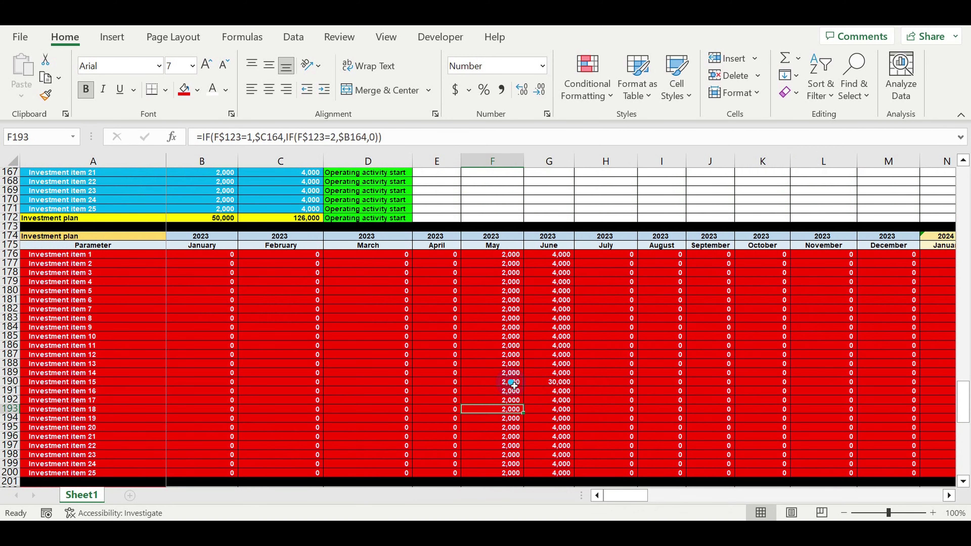
Examine the Fixed costs timeline from July 2023 onward to check when each fixed cost begins
{"action": "scroll", "coordinate": [515, 386], "scroll_direction": "down", "scroll_amount": 12}
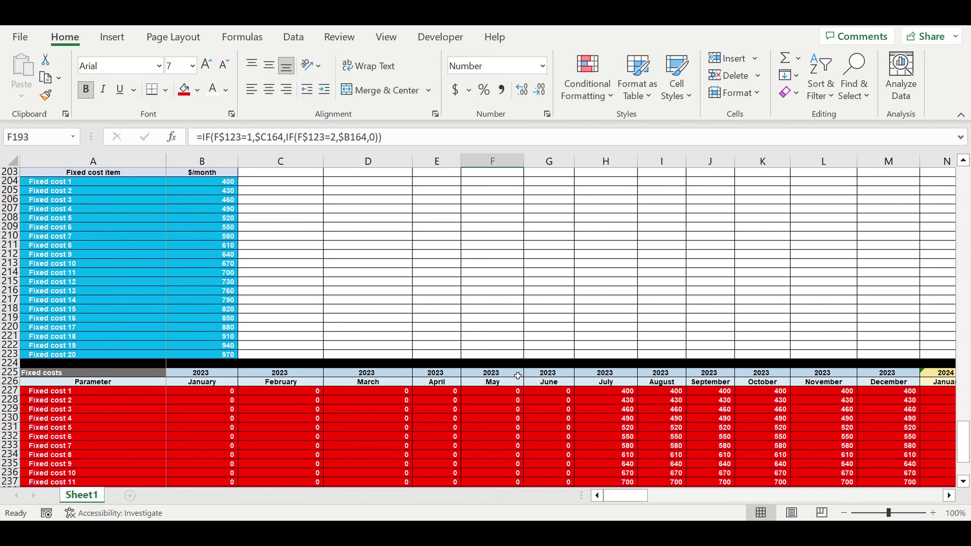
{"action": "scroll", "coordinate": [518, 375], "scroll_direction": "down", "scroll_amount": 4}
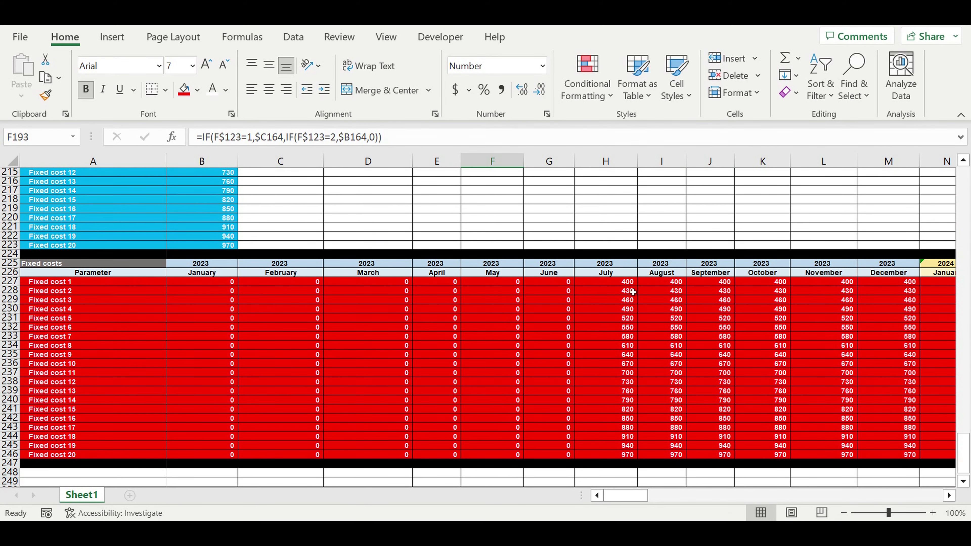
{"action": "left_click_drag", "start_coordinate": [622, 286], "coordinate": [635, 464]}
{"action": "left_click_drag", "start_coordinate": [621, 286], "coordinate": [860, 456]}
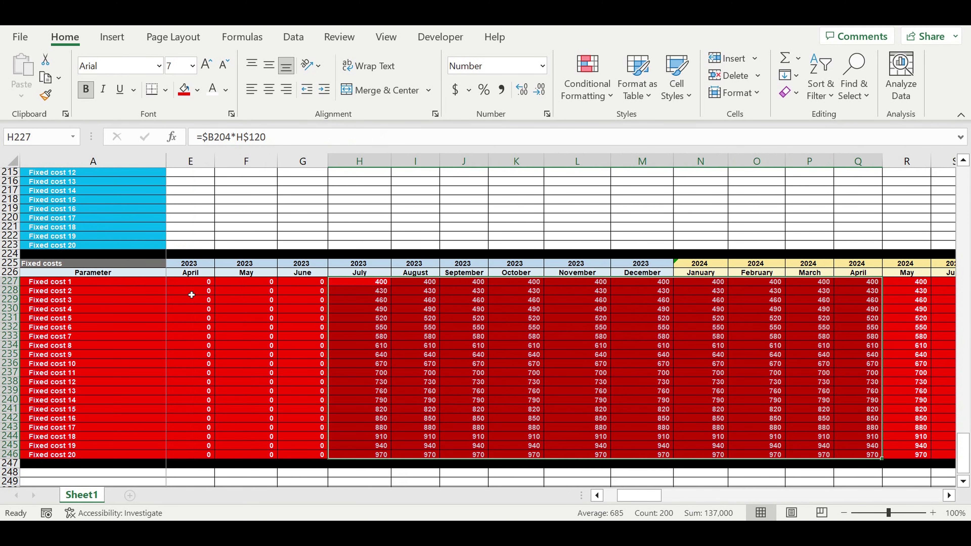
{"action": "left_click", "coordinate": [451, 354]}
{"action": "left_click_drag", "start_coordinate": [638, 496], "coordinate": [622, 495]}
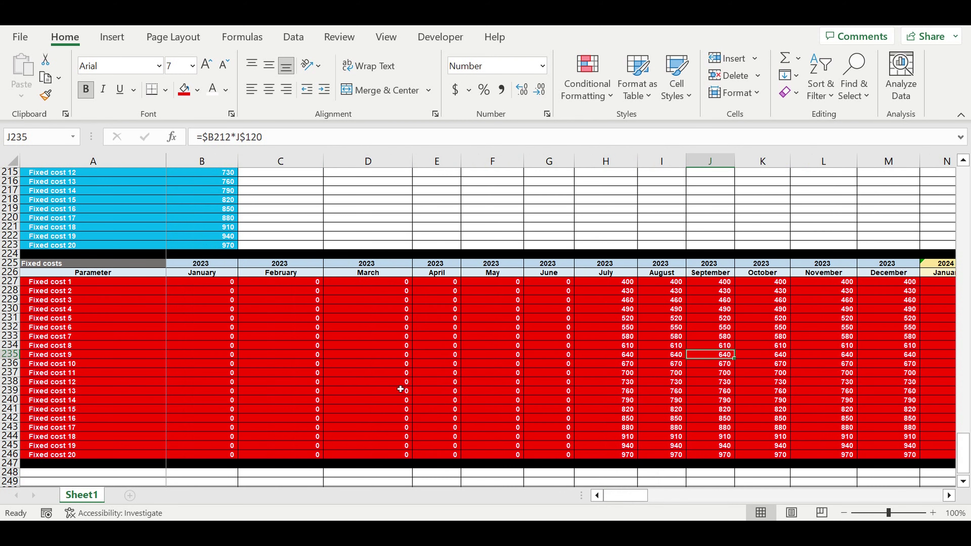
{"action": "scroll", "coordinate": [309, 348], "scroll_direction": "up", "scroll_amount": 4}
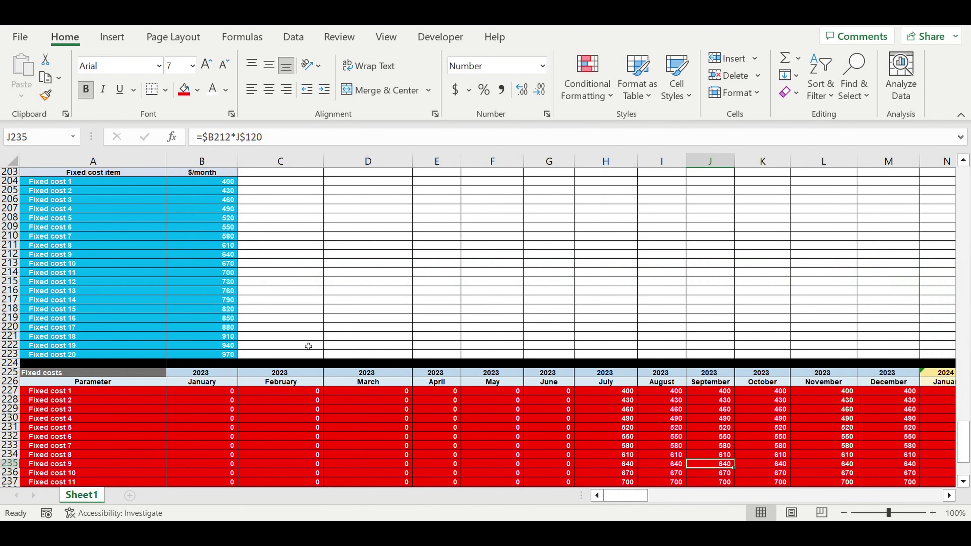
{"action": "left_click_drag", "start_coordinate": [595, 393], "coordinate": [614, 465]}
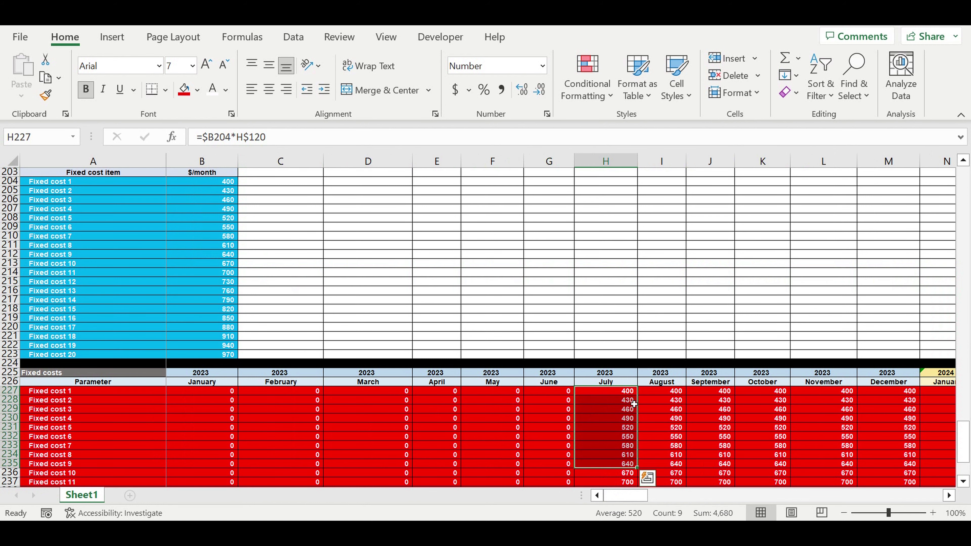
Review the fixed cost inputs in A204:B223 and the operating start year and month in B114:B115
{"action": "scroll", "coordinate": [142, 237], "scroll_direction": "up", "scroll_amount": 1}
{"action": "left_click_drag", "start_coordinate": [100, 213], "coordinate": [202, 392]}
{"action": "scroll", "coordinate": [216, 306], "scroll_direction": "up", "scroll_amount": 18}
{"action": "scroll", "coordinate": [218, 300], "scroll_direction": "up", "scroll_amount": 16}
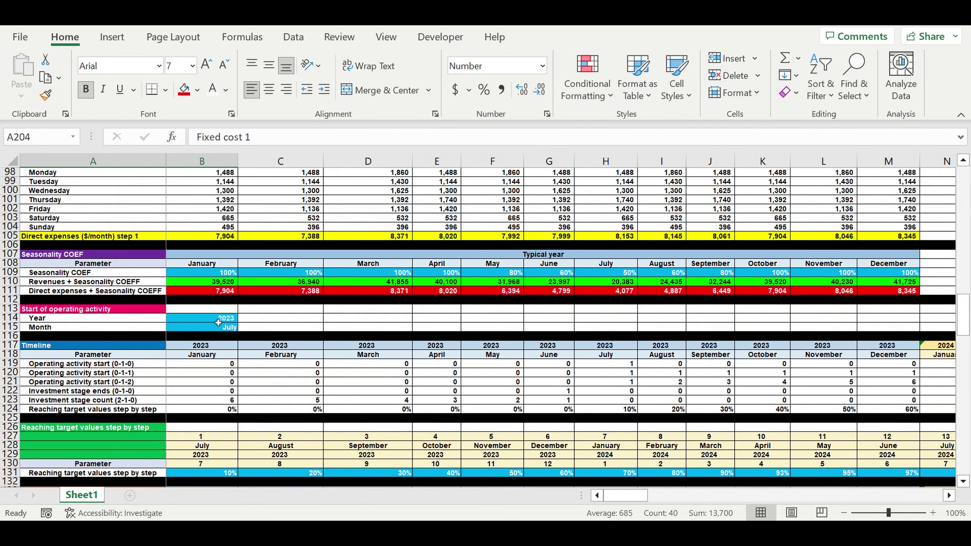
{"action": "left_click_drag", "start_coordinate": [218, 318], "coordinate": [218, 327]}
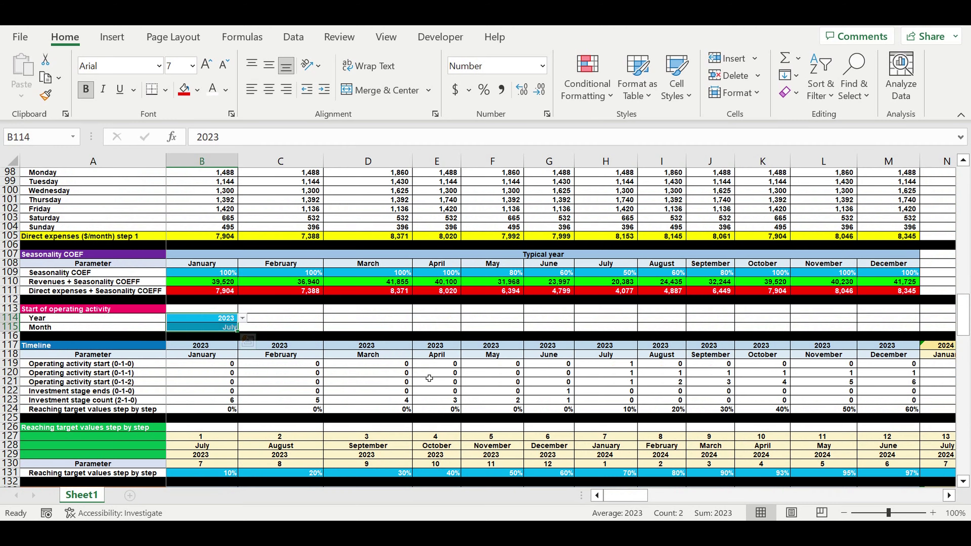
{"action": "scroll", "coordinate": [429, 378], "scroll_direction": "down", "scroll_amount": 20}
{"action": "scroll", "coordinate": [420, 354], "scroll_direction": "up", "scroll_amount": 4}
Set the monthly amount of Fixed cost 6 to 1,500 and check its July 2023 cell in the Fixed costs timeline
{"action": "scroll", "coordinate": [390, 344], "scroll_direction": "down", "scroll_amount": 10}
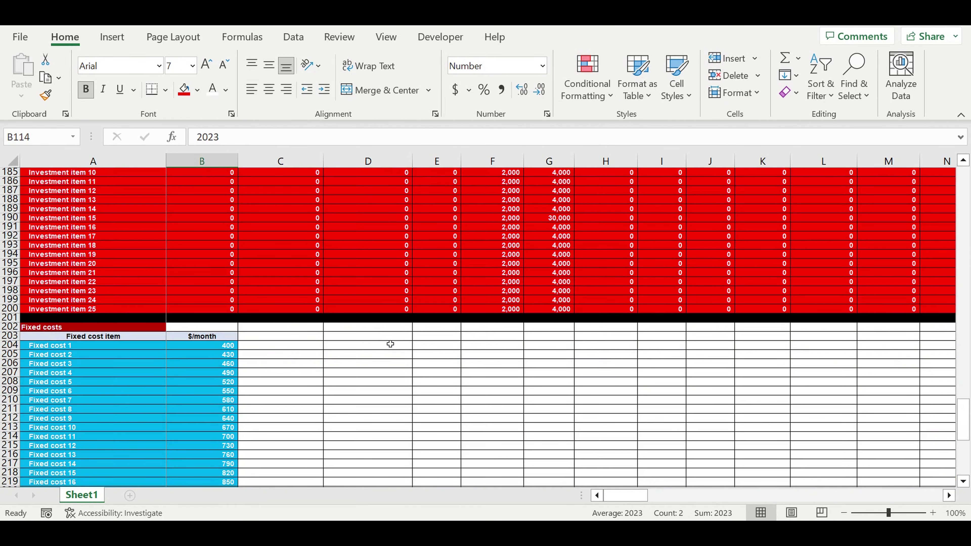
{"action": "scroll", "coordinate": [390, 344], "scroll_direction": "down", "scroll_amount": 4}
{"action": "left_click", "coordinate": [210, 281]}
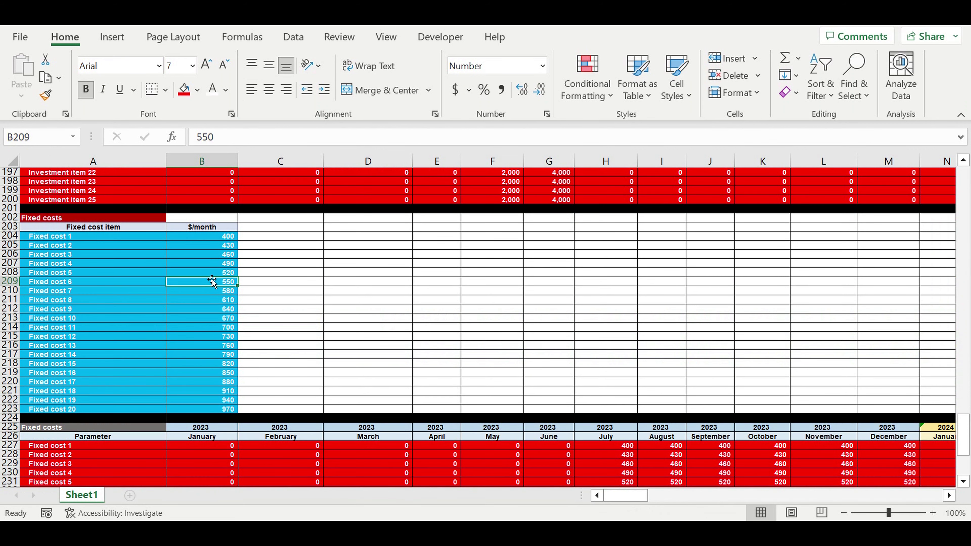
{"action": "type", "text": "1,"}
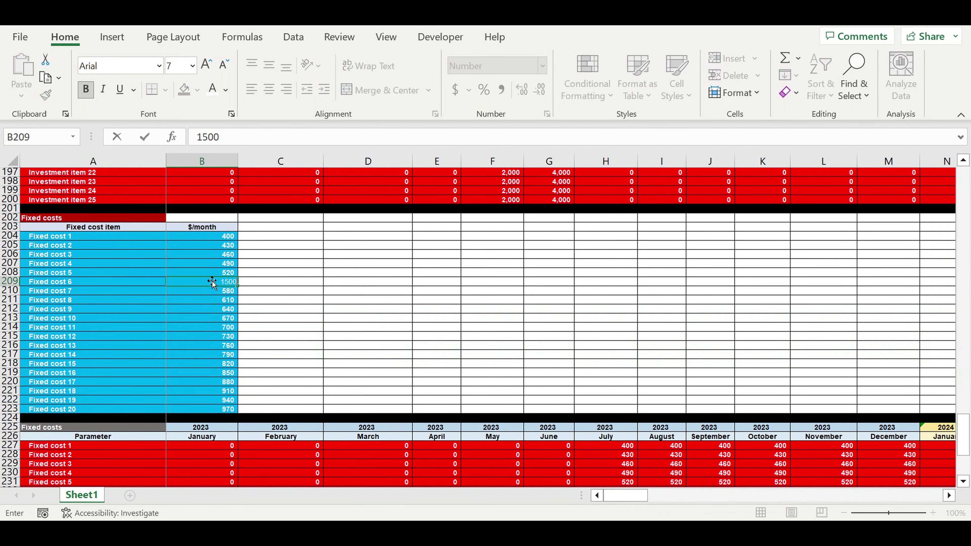
{"action": "type", "text": "500"}
{"action": "key", "text": "Return"}
{"action": "scroll", "coordinate": [405, 341], "scroll_direction": "down", "scroll_amount": 4}
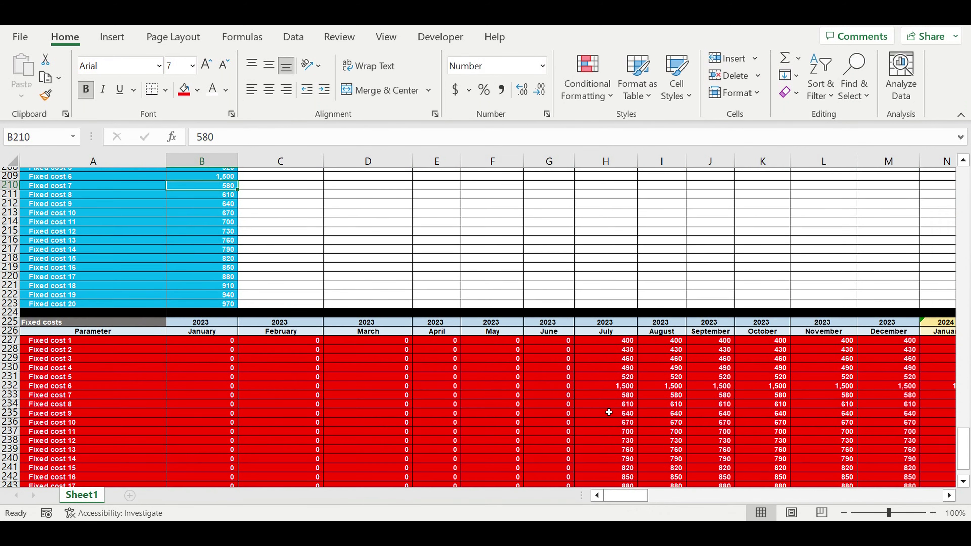
{"action": "left_click", "coordinate": [612, 382]}
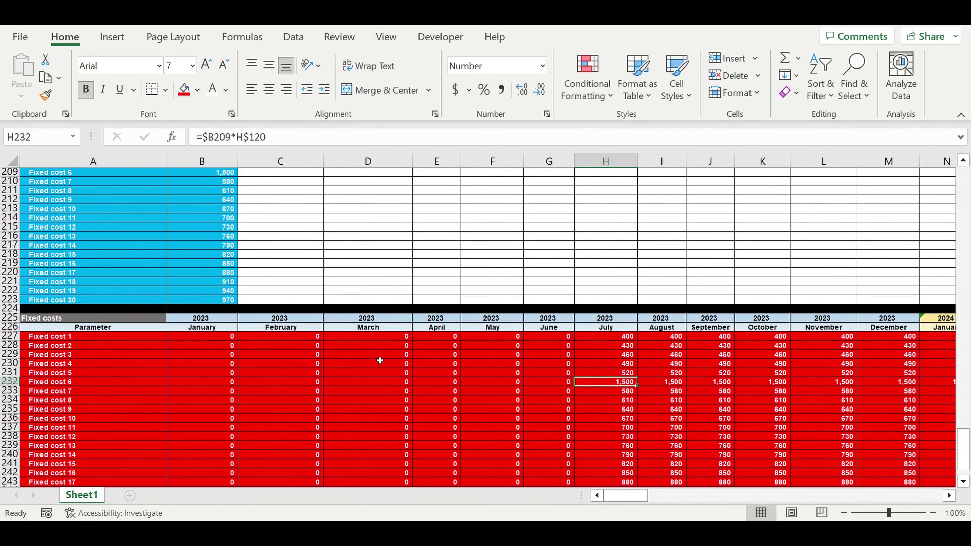
Review the fixed cost inputs, and set the month under Start of operating activity to September
{"action": "scroll", "coordinate": [379, 359], "scroll_direction": "up", "scroll_amount": 2}
{"action": "left_click_drag", "start_coordinate": [207, 183], "coordinate": [124, 363]}
{"action": "scroll", "coordinate": [245, 280], "scroll_direction": "up", "scroll_amount": 20}
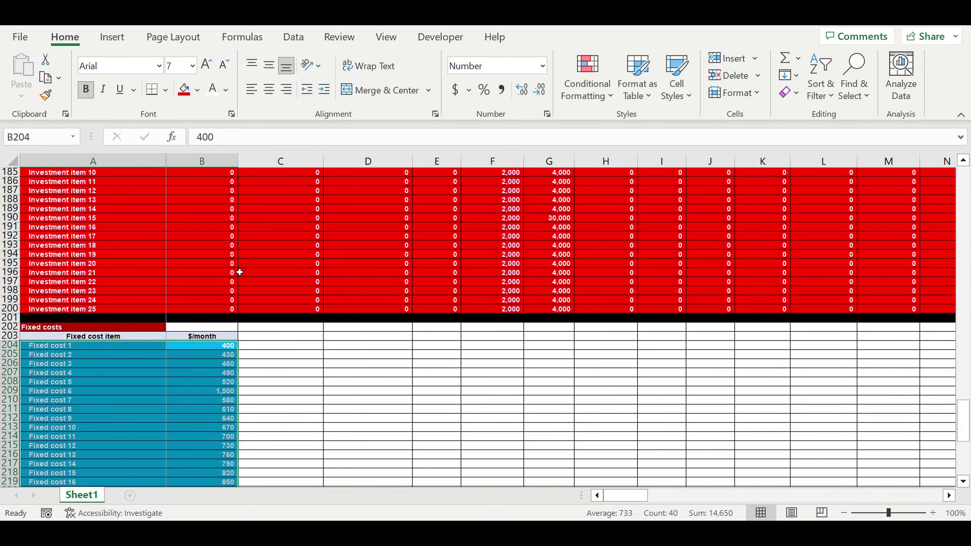
{"action": "scroll", "coordinate": [239, 271], "scroll_direction": "up", "scroll_amount": 11}
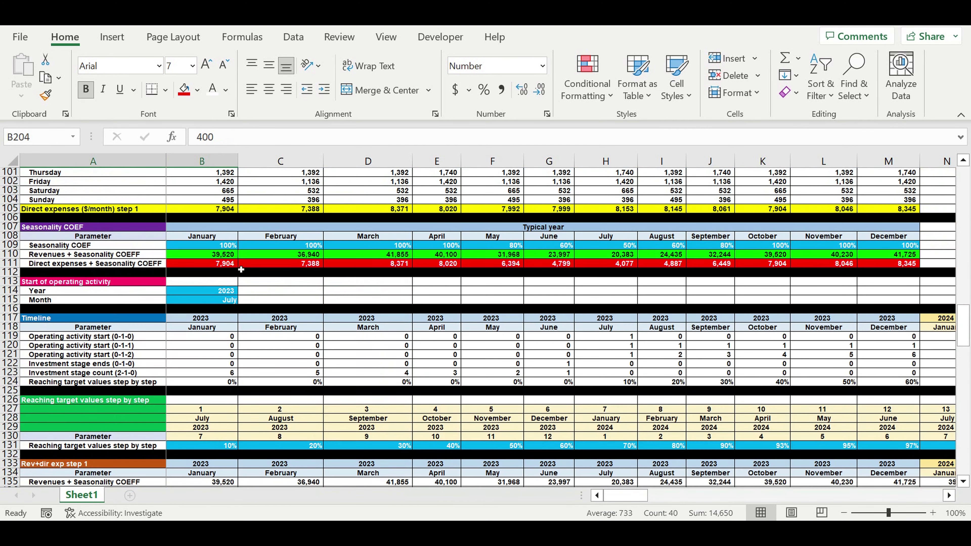
{"action": "left_click", "coordinate": [234, 300]}
{"action": "left_click", "coordinate": [242, 301]}
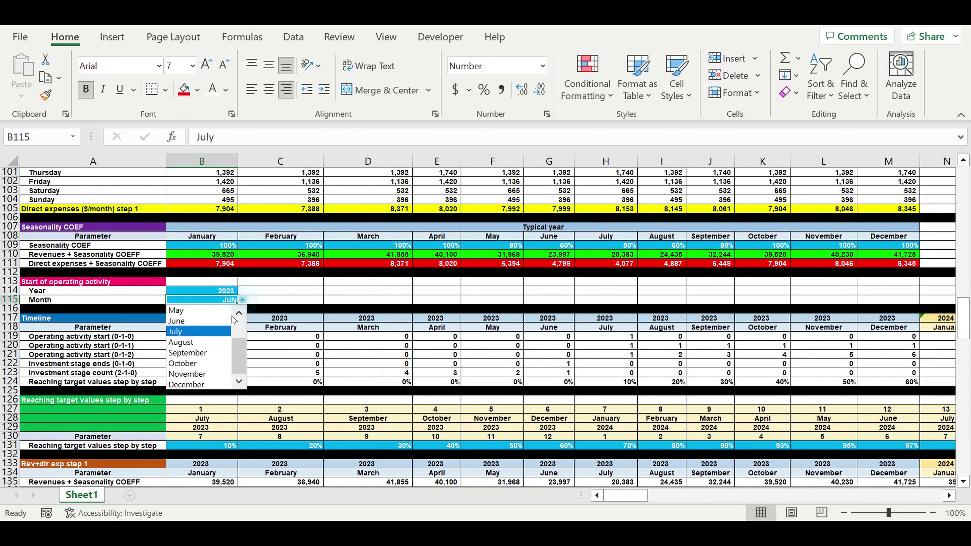
{"action": "left_click", "coordinate": [204, 356]}
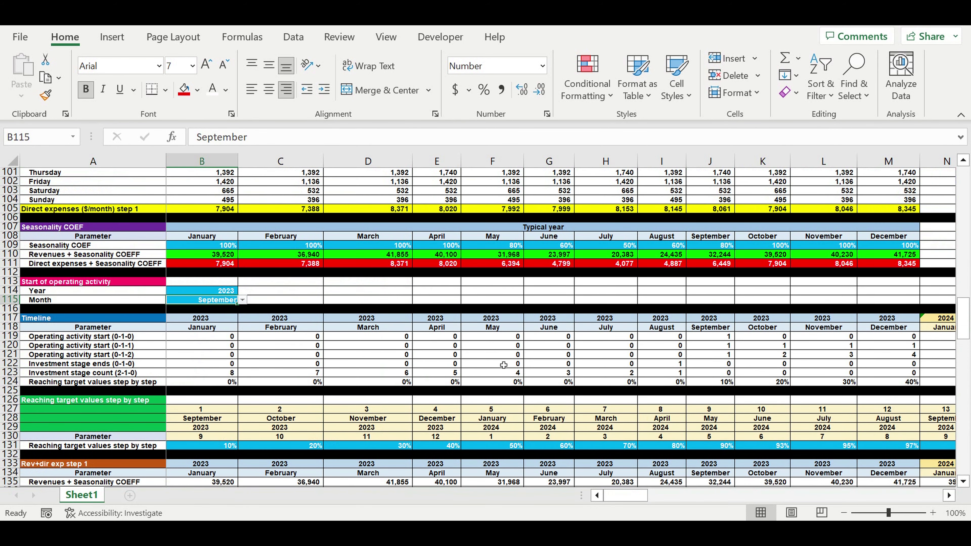
Examine the Fixed costs timeline from September 2023 onward to check that the costs follow the start month
{"action": "scroll", "coordinate": [505, 357], "scroll_direction": "down", "scroll_amount": 10}
{"action": "scroll", "coordinate": [497, 357], "scroll_direction": "down", "scroll_amount": 18}
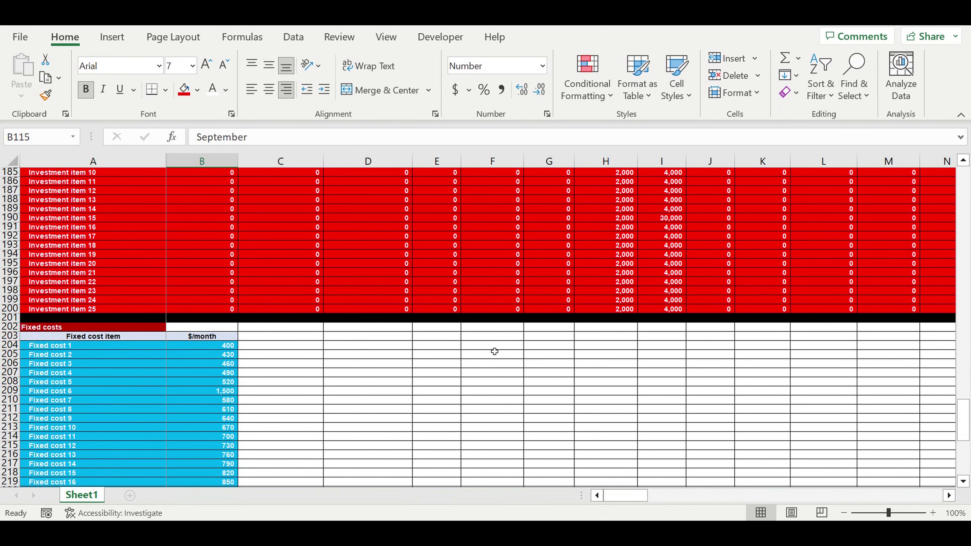
{"action": "scroll", "coordinate": [494, 351], "scroll_direction": "down", "scroll_amount": 9}
{"action": "left_click_drag", "start_coordinate": [723, 313], "coordinate": [799, 419]}
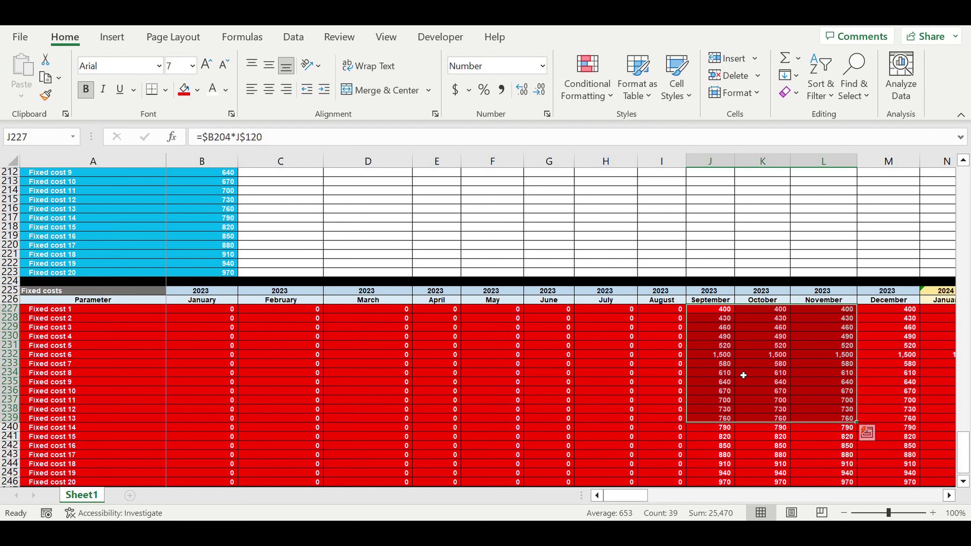
{"action": "left_click", "coordinate": [758, 364]}
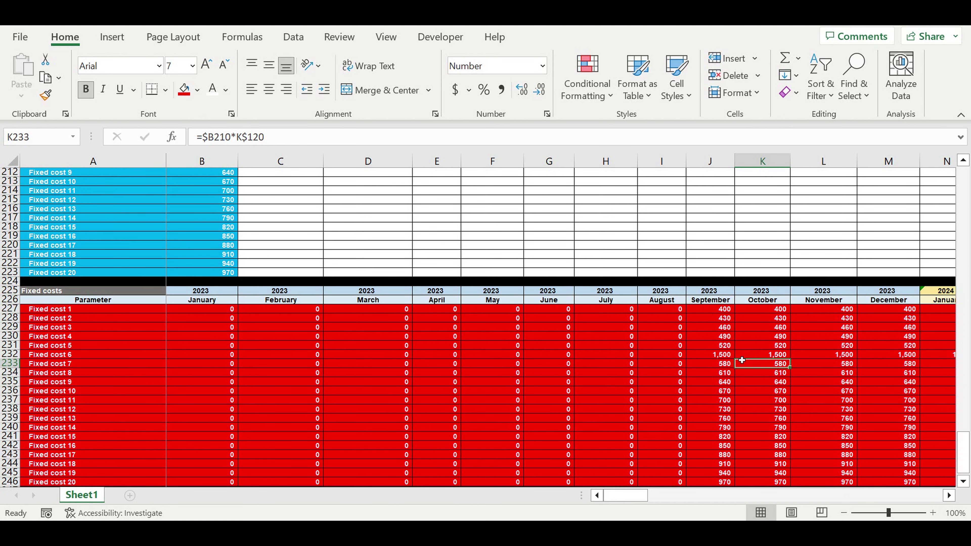
{"action": "scroll", "coordinate": [208, 388], "scroll_direction": "down", "scroll_amount": 4}
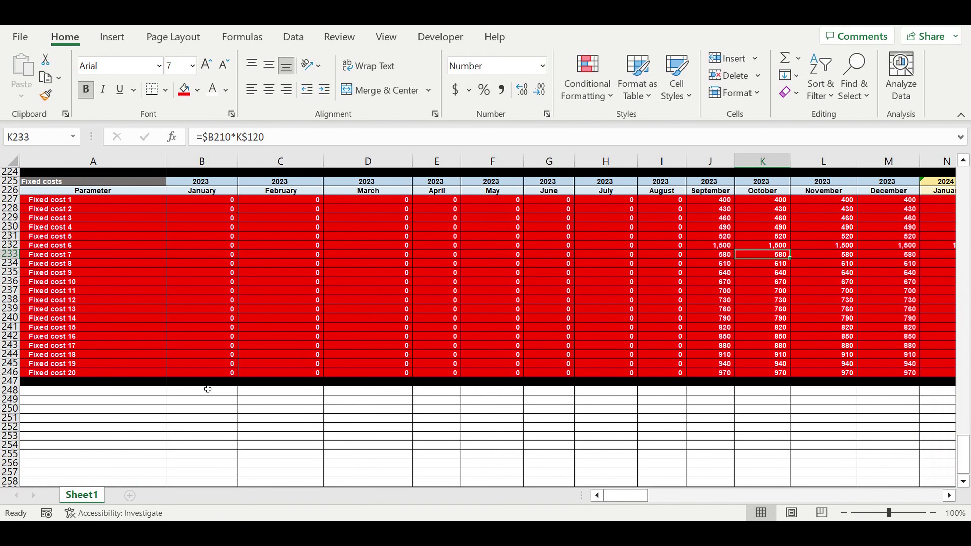